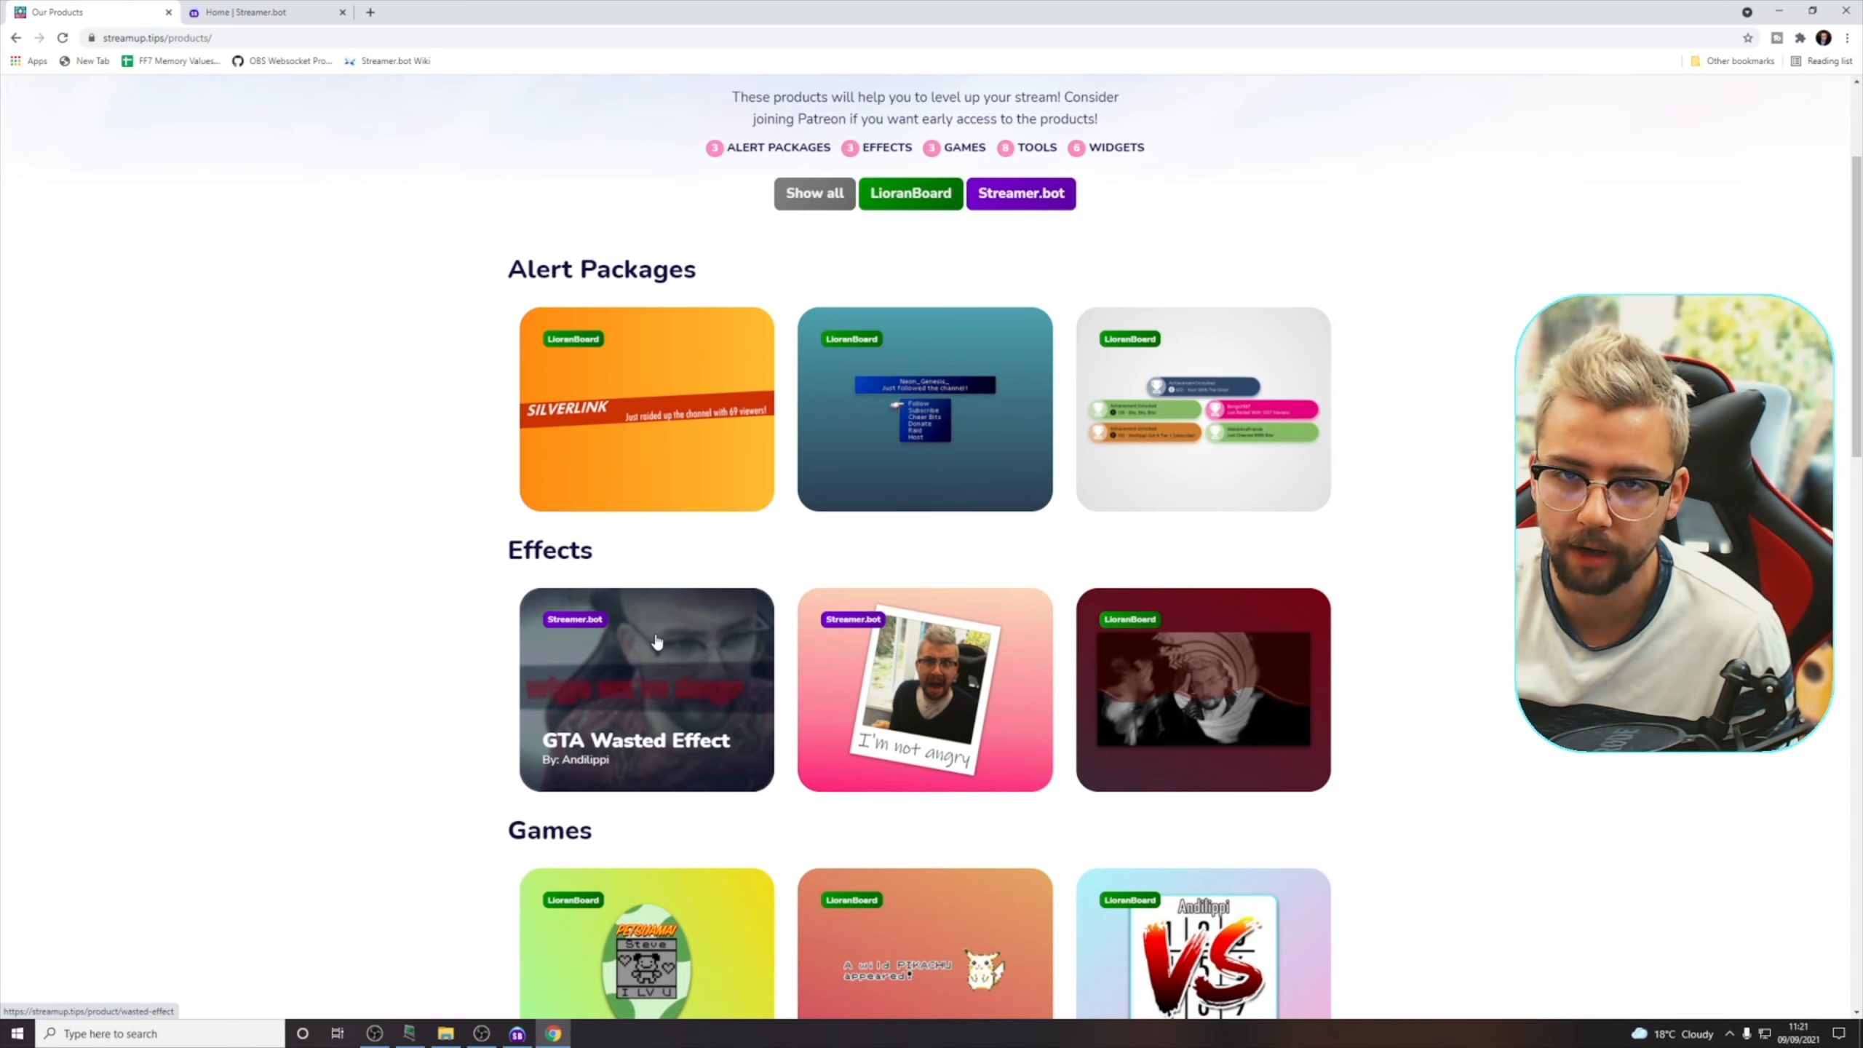
# Open the GTA Wasted Effect product page, review its prerequisites, and bring up the Streamer.bot home page
pyautogui.scroll(3, 682, 646)
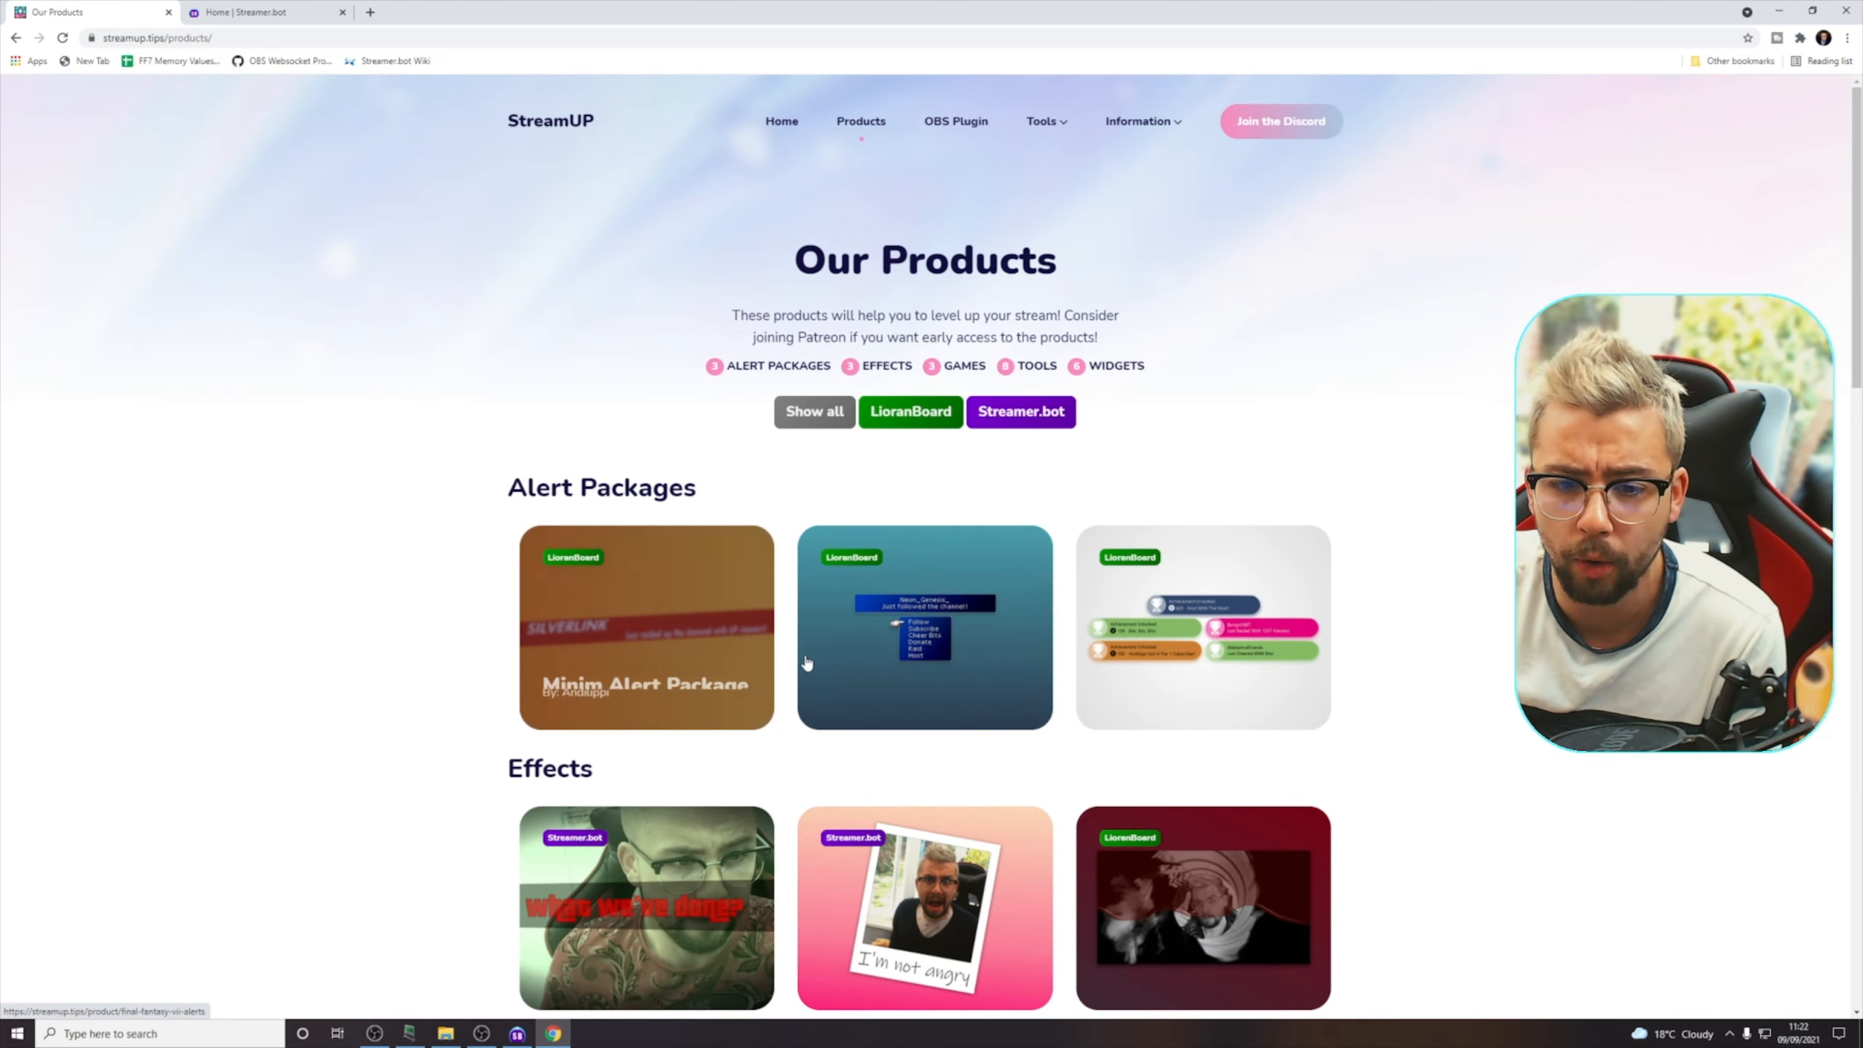
pyautogui.scroll(-1, 804, 659)
pyautogui.click(646, 836)
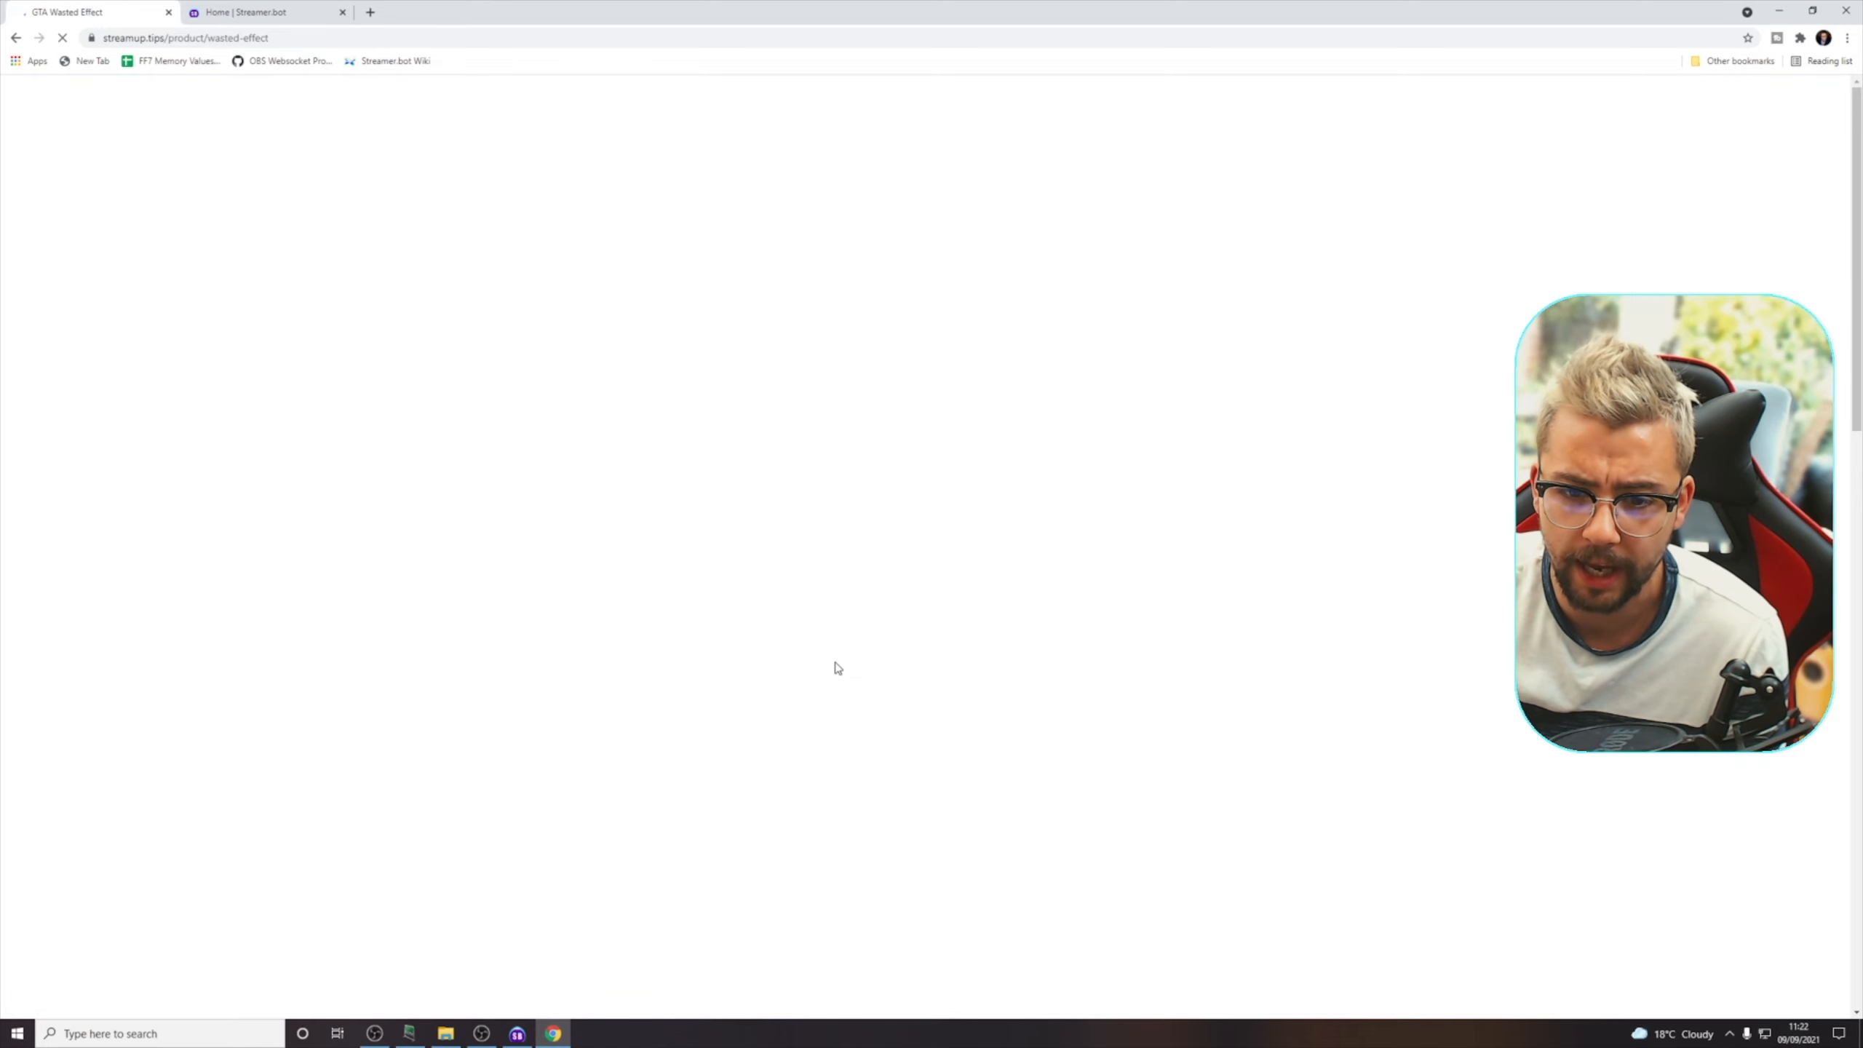
pyautogui.scroll(-8, 762, 667)
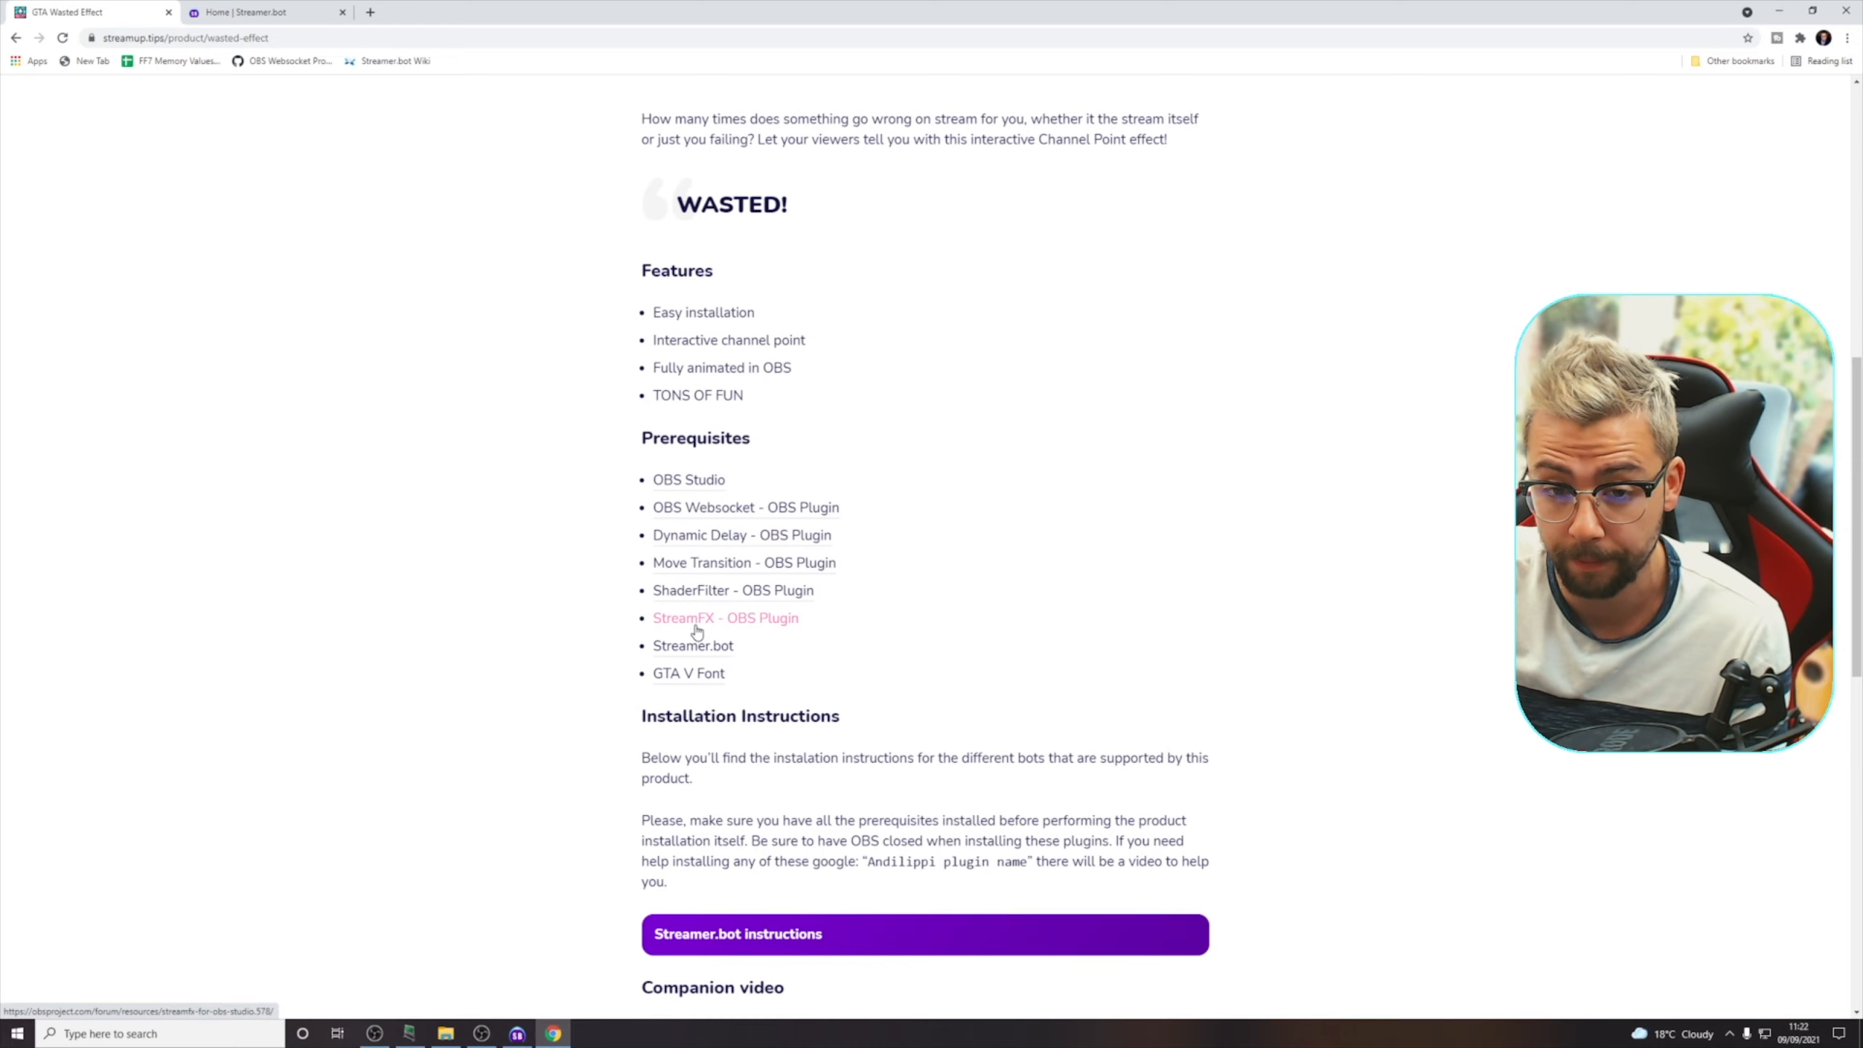
pyautogui.click(219, 9)
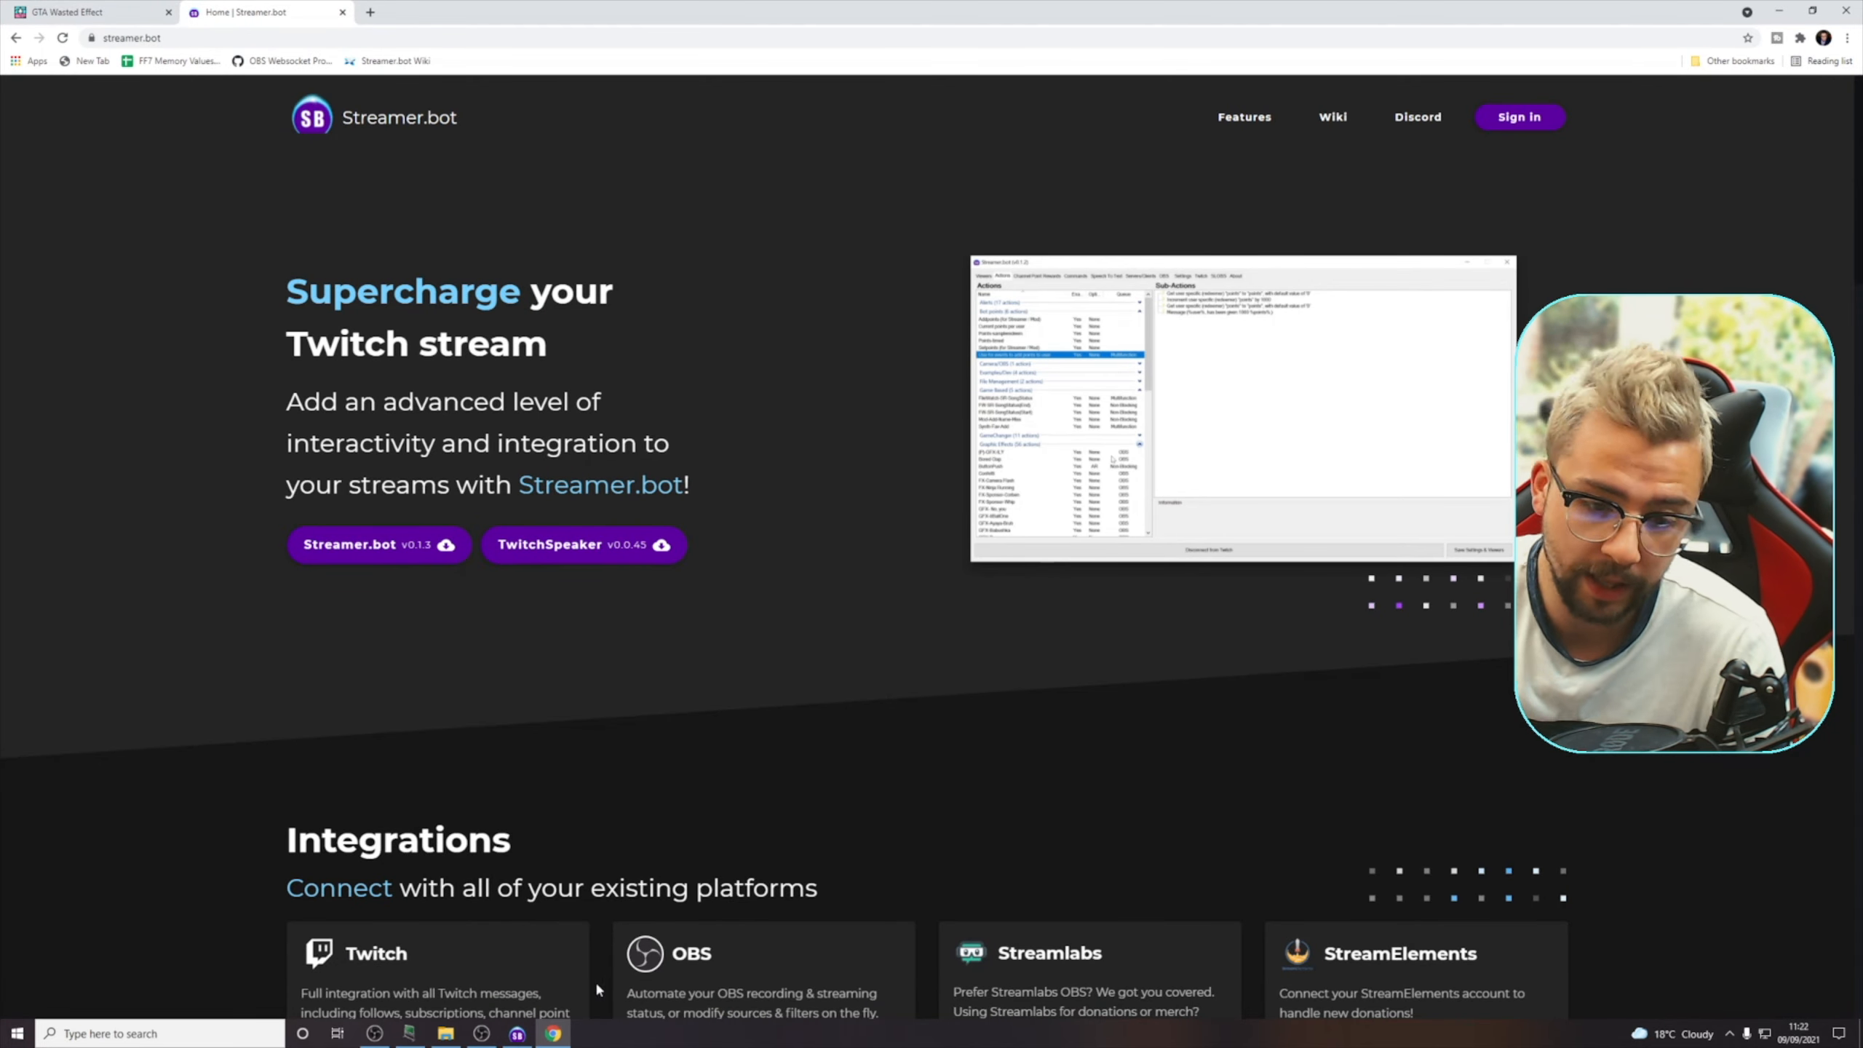
# Switch to File Explorer and open the Downloads folder
pyautogui.moveTo(481, 1042)
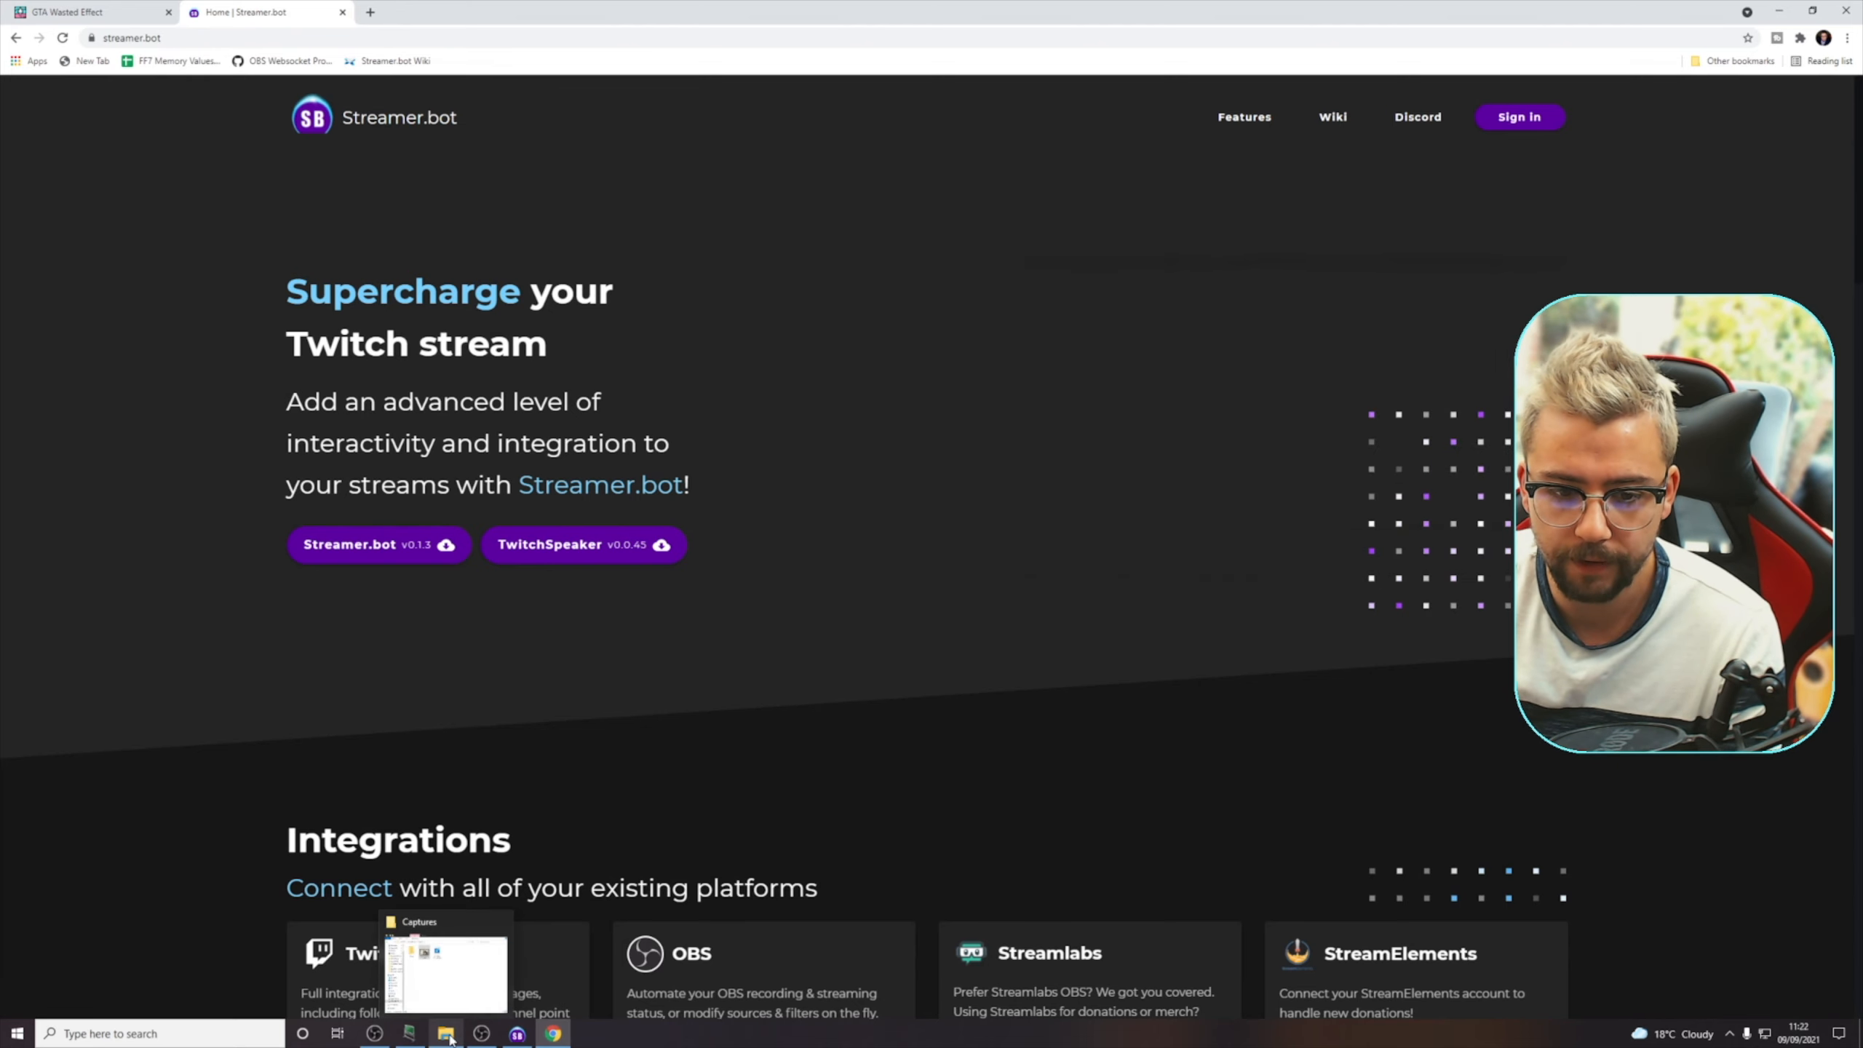
pyautogui.click(447, 1033)
pyautogui.scroll(1, 462, 587)
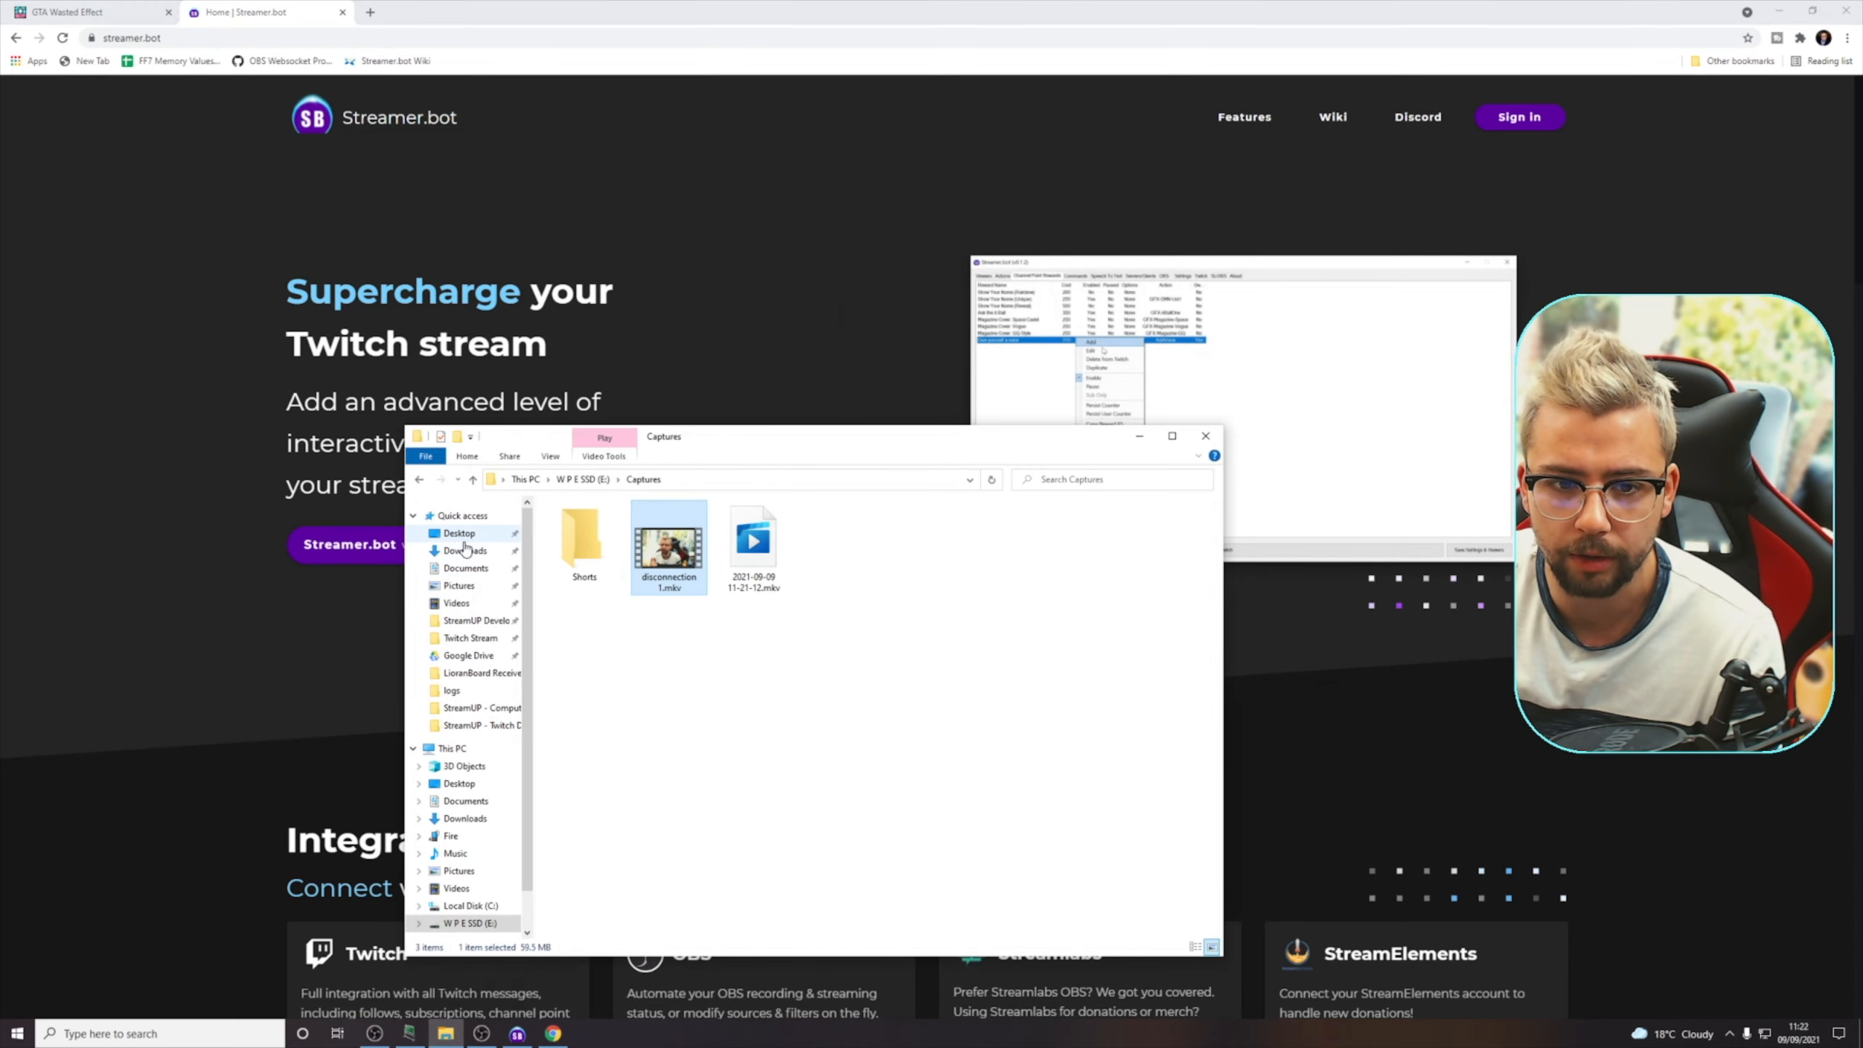
pyautogui.click(464, 550)
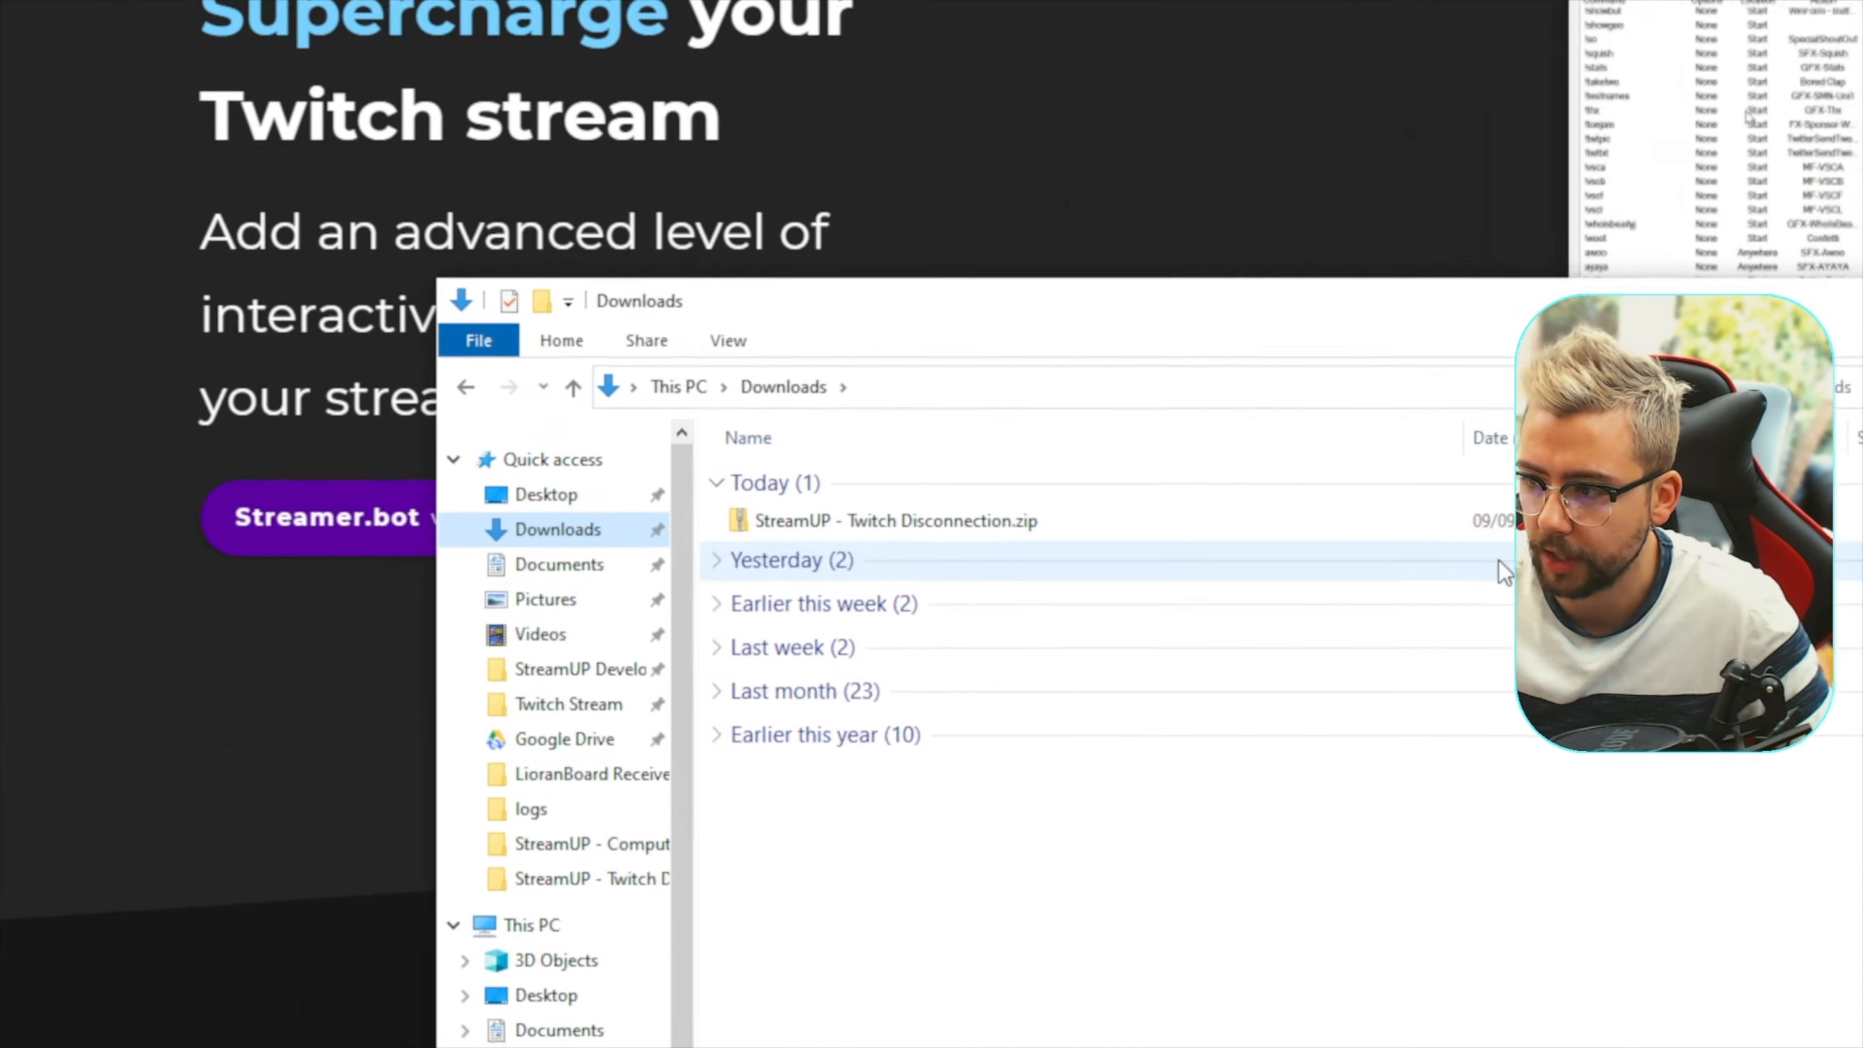
# Extract StreamUP - Twitch Disconnection.zip into a folder of the same name in Downloads
pyautogui.rightClick(1063, 532)
pyautogui.click(1007, 528)
pyautogui.rightClick(952, 524)
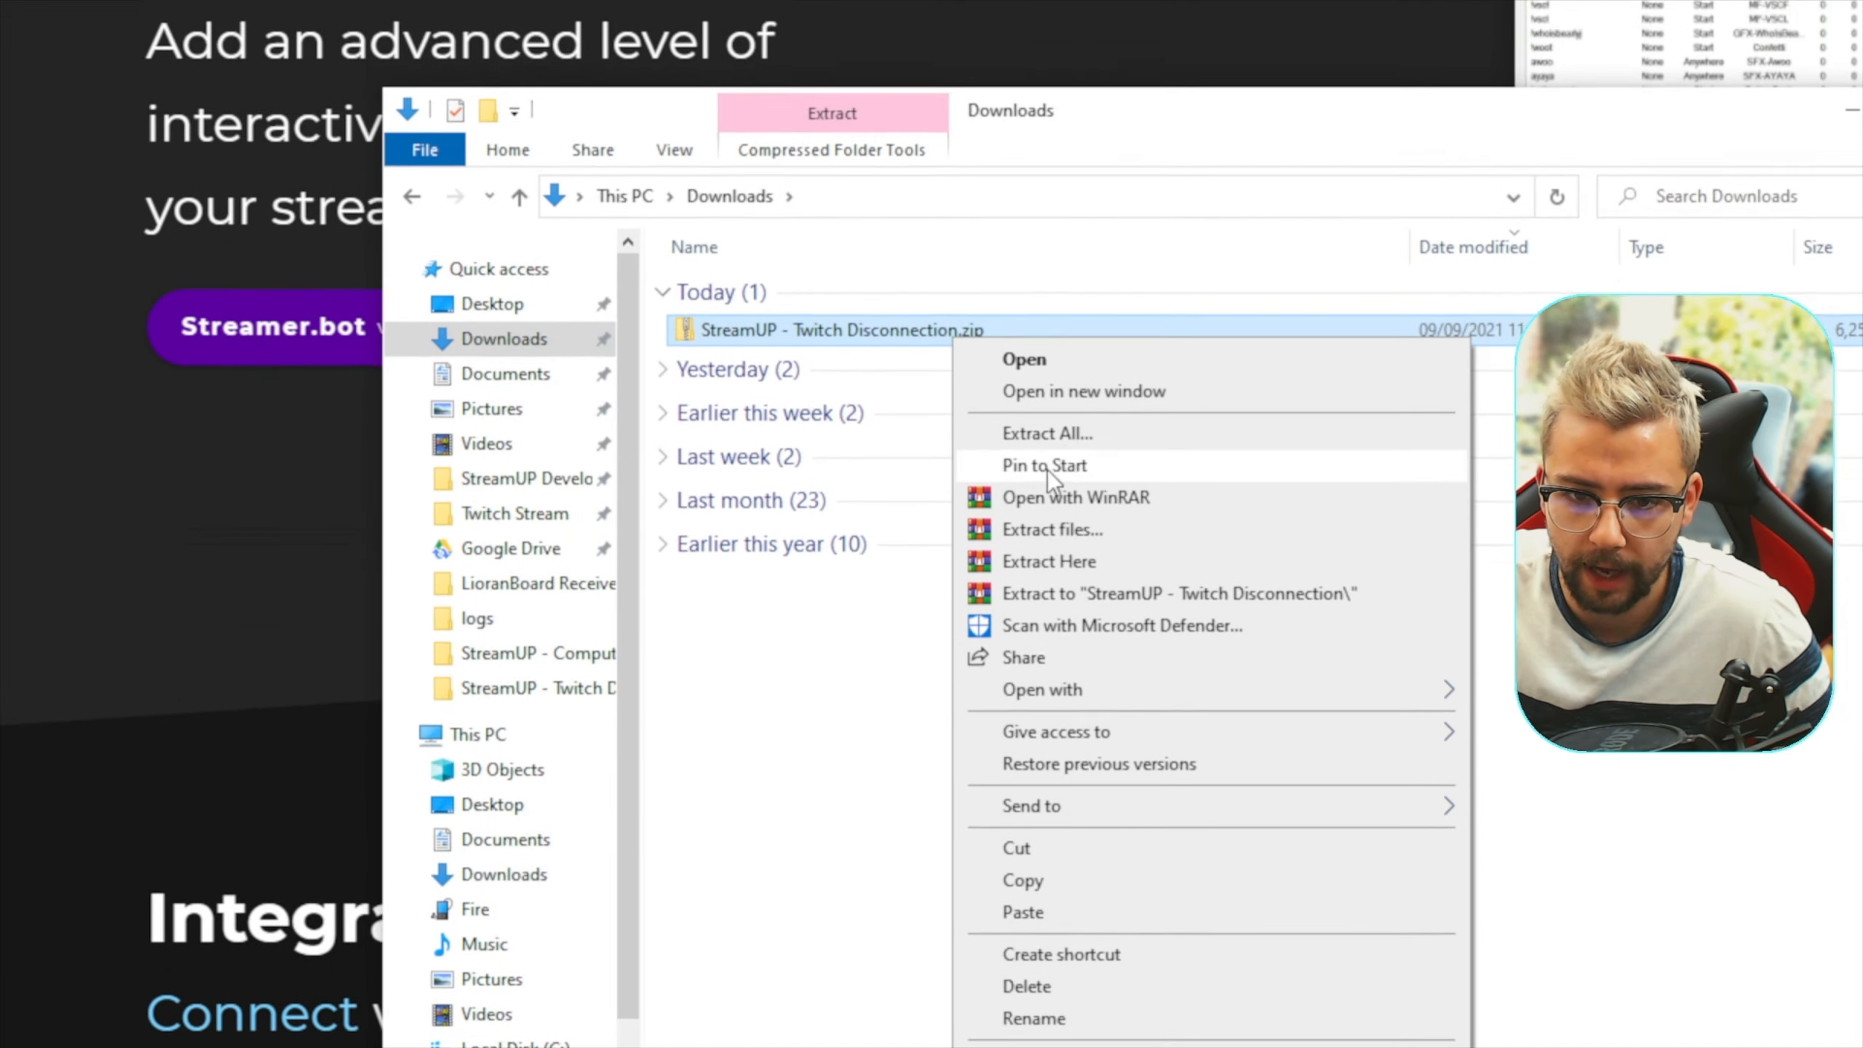
pyautogui.click(1069, 618)
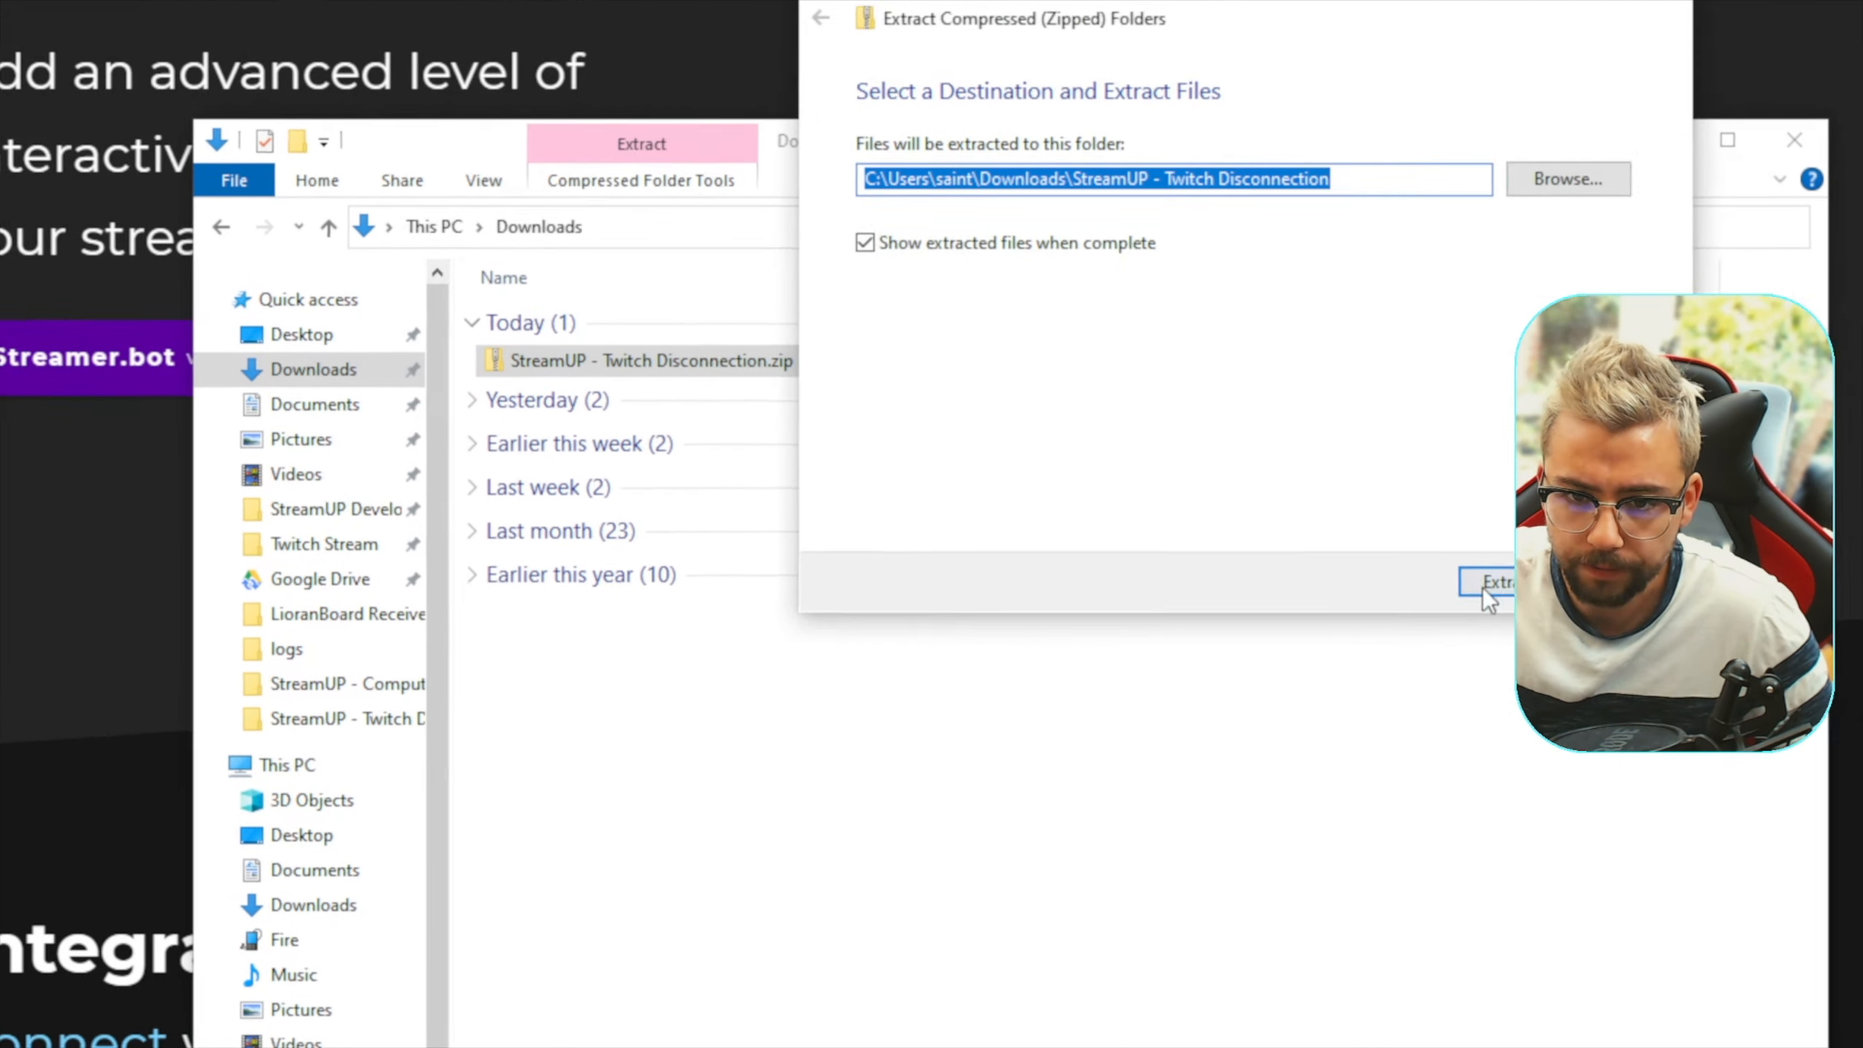
pyautogui.click(1680, 616)
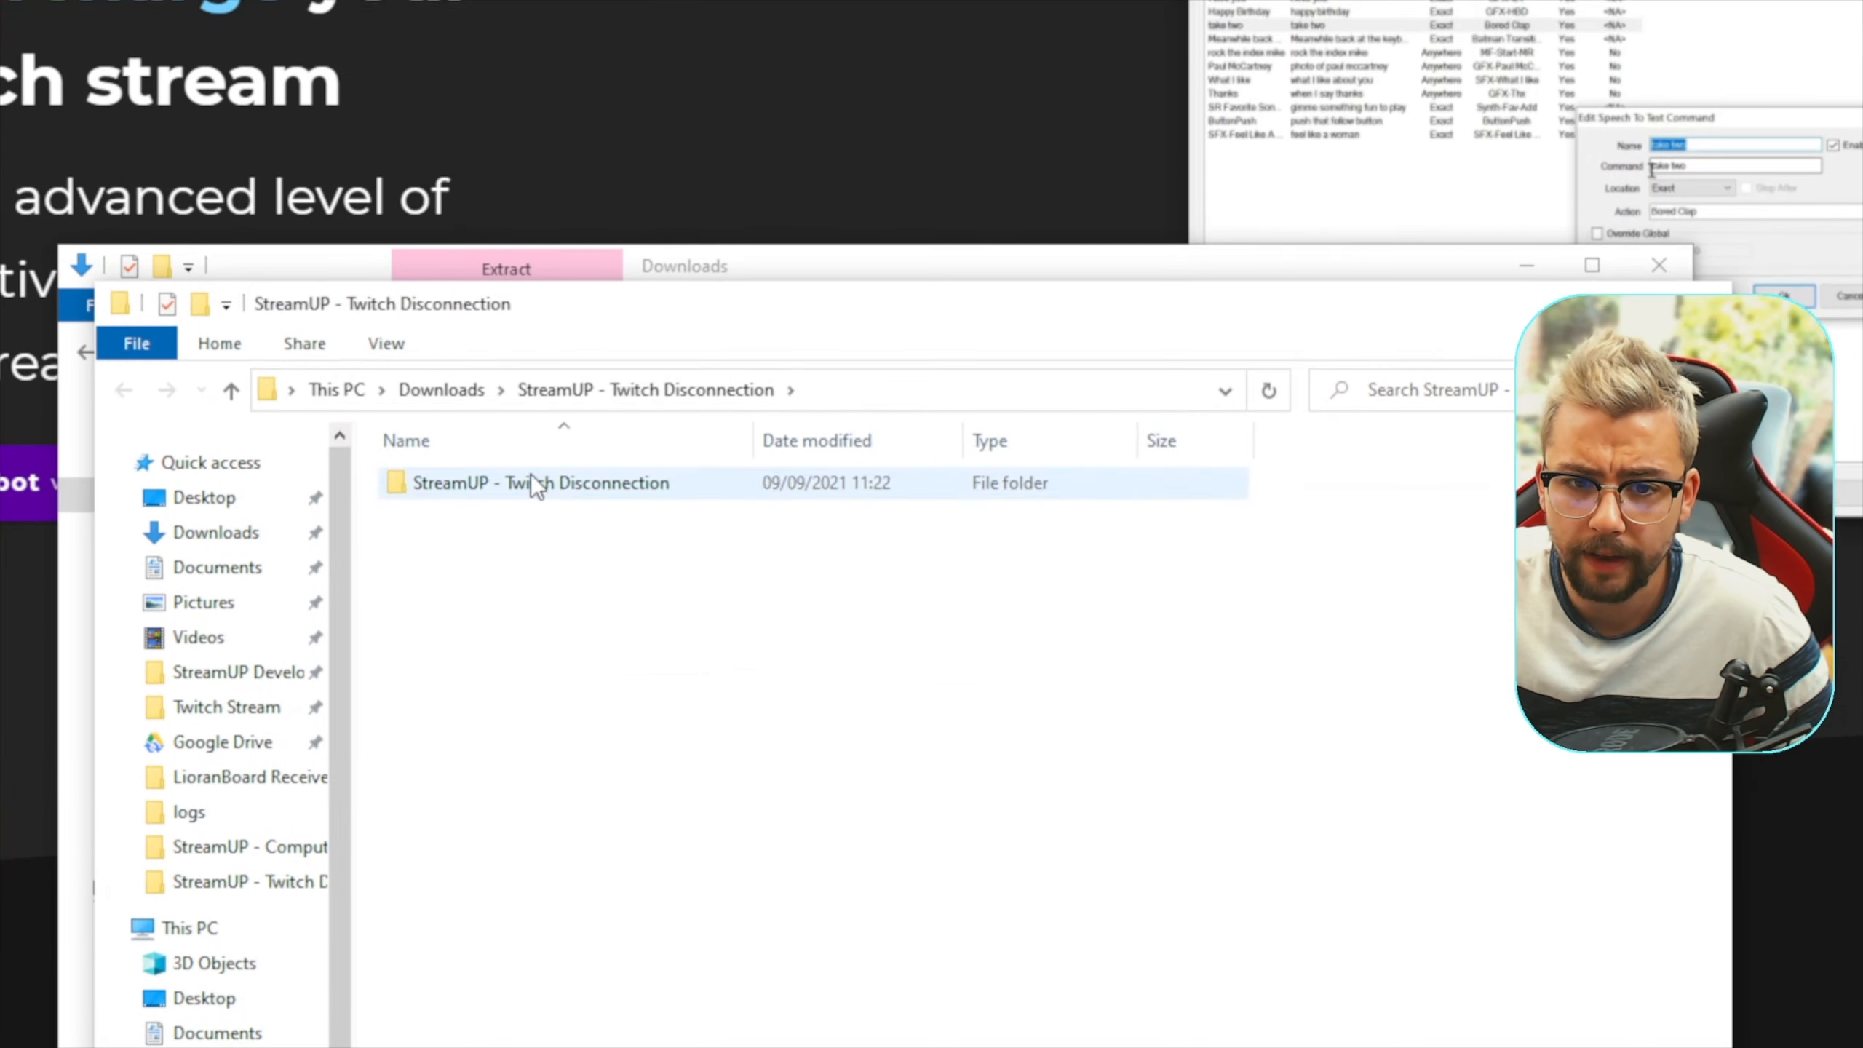
# Copy the extracted StreamUP - Twitch Disconnection folder into the StreamUP Stuff folder in Documents
pyautogui.click(502, 402)
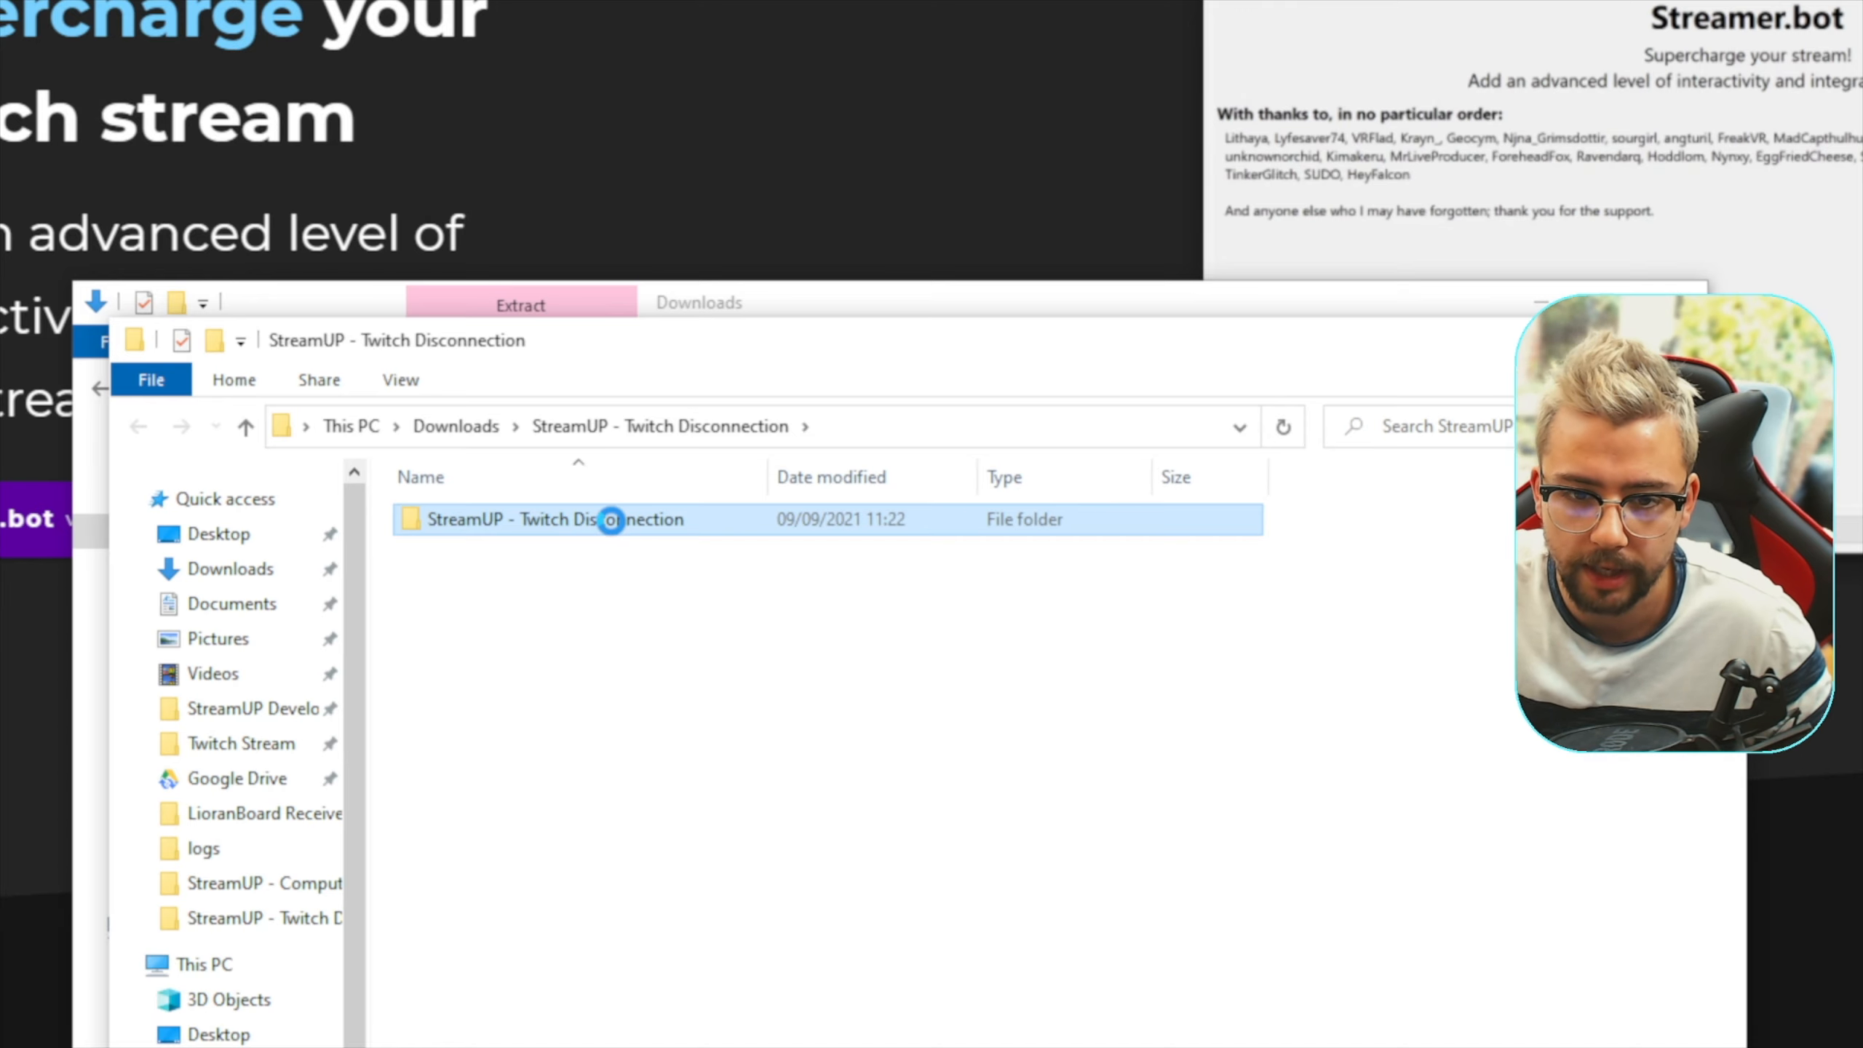
pyautogui.rightClick(611, 520)
pyautogui.click(740, 642)
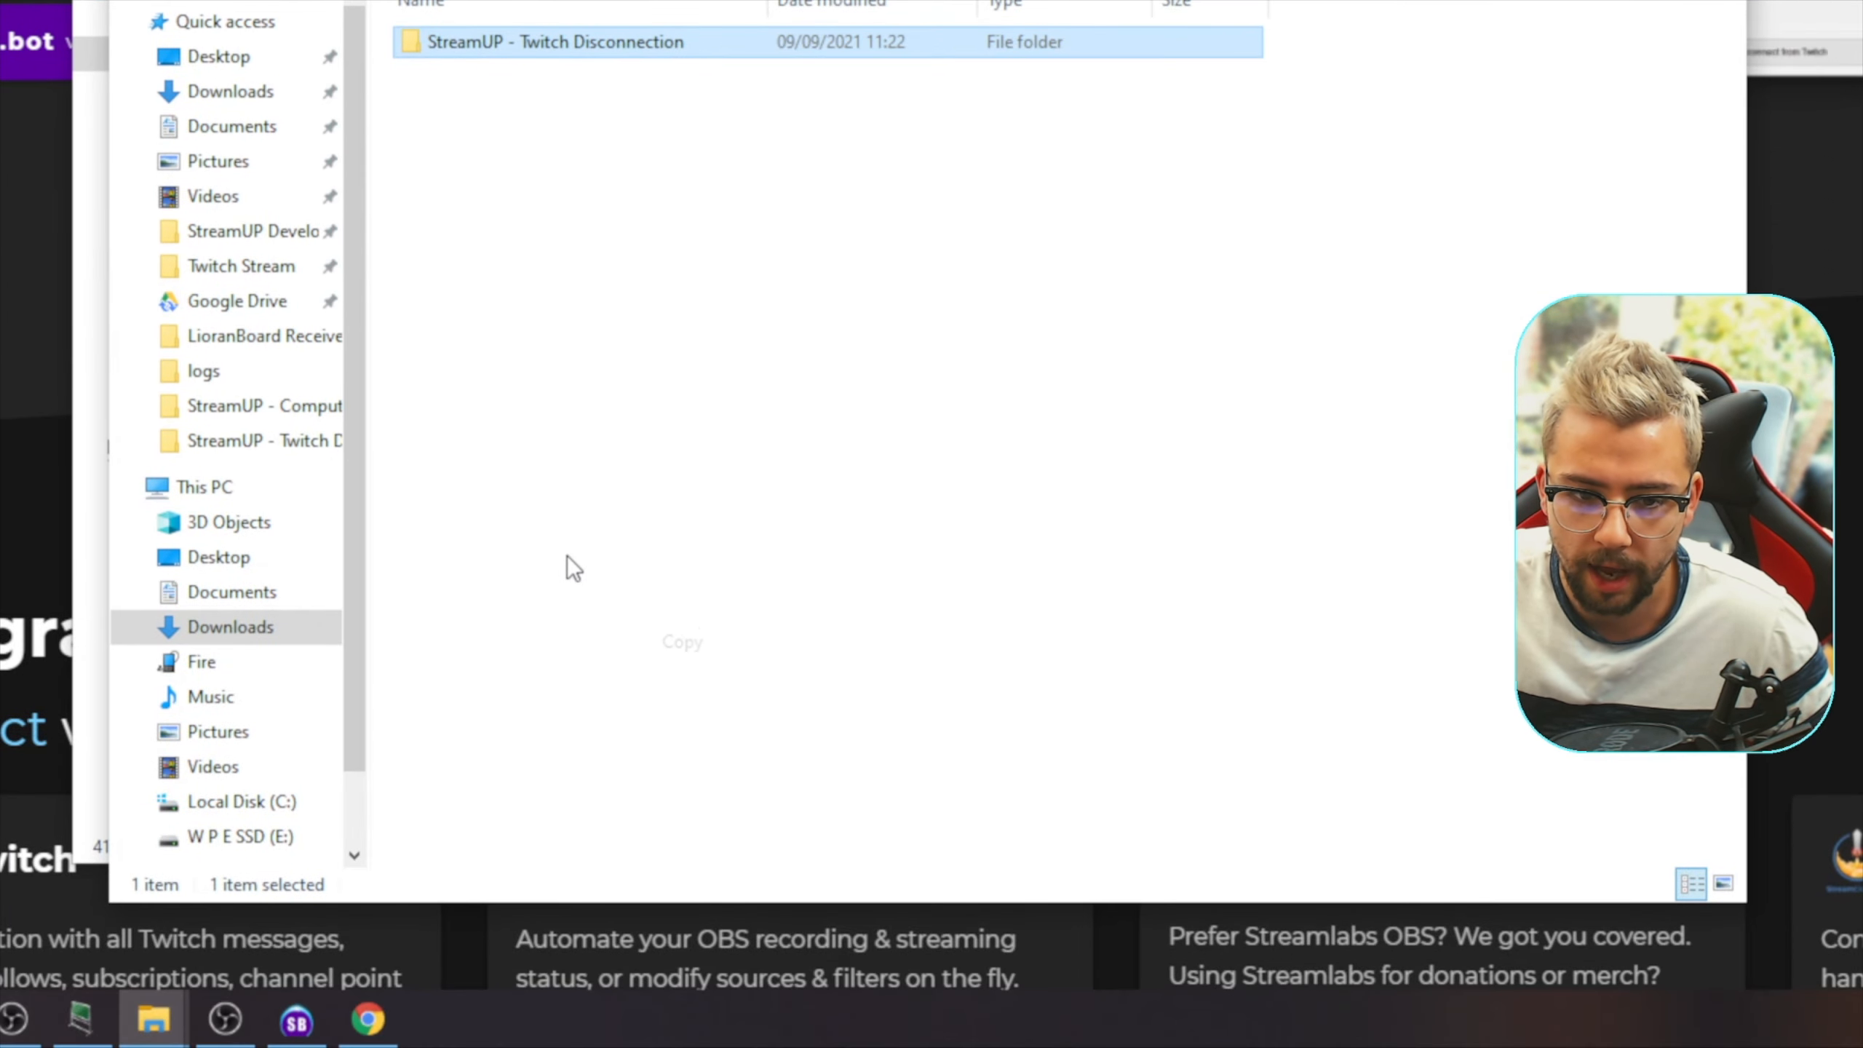
pyautogui.click(561, 410)
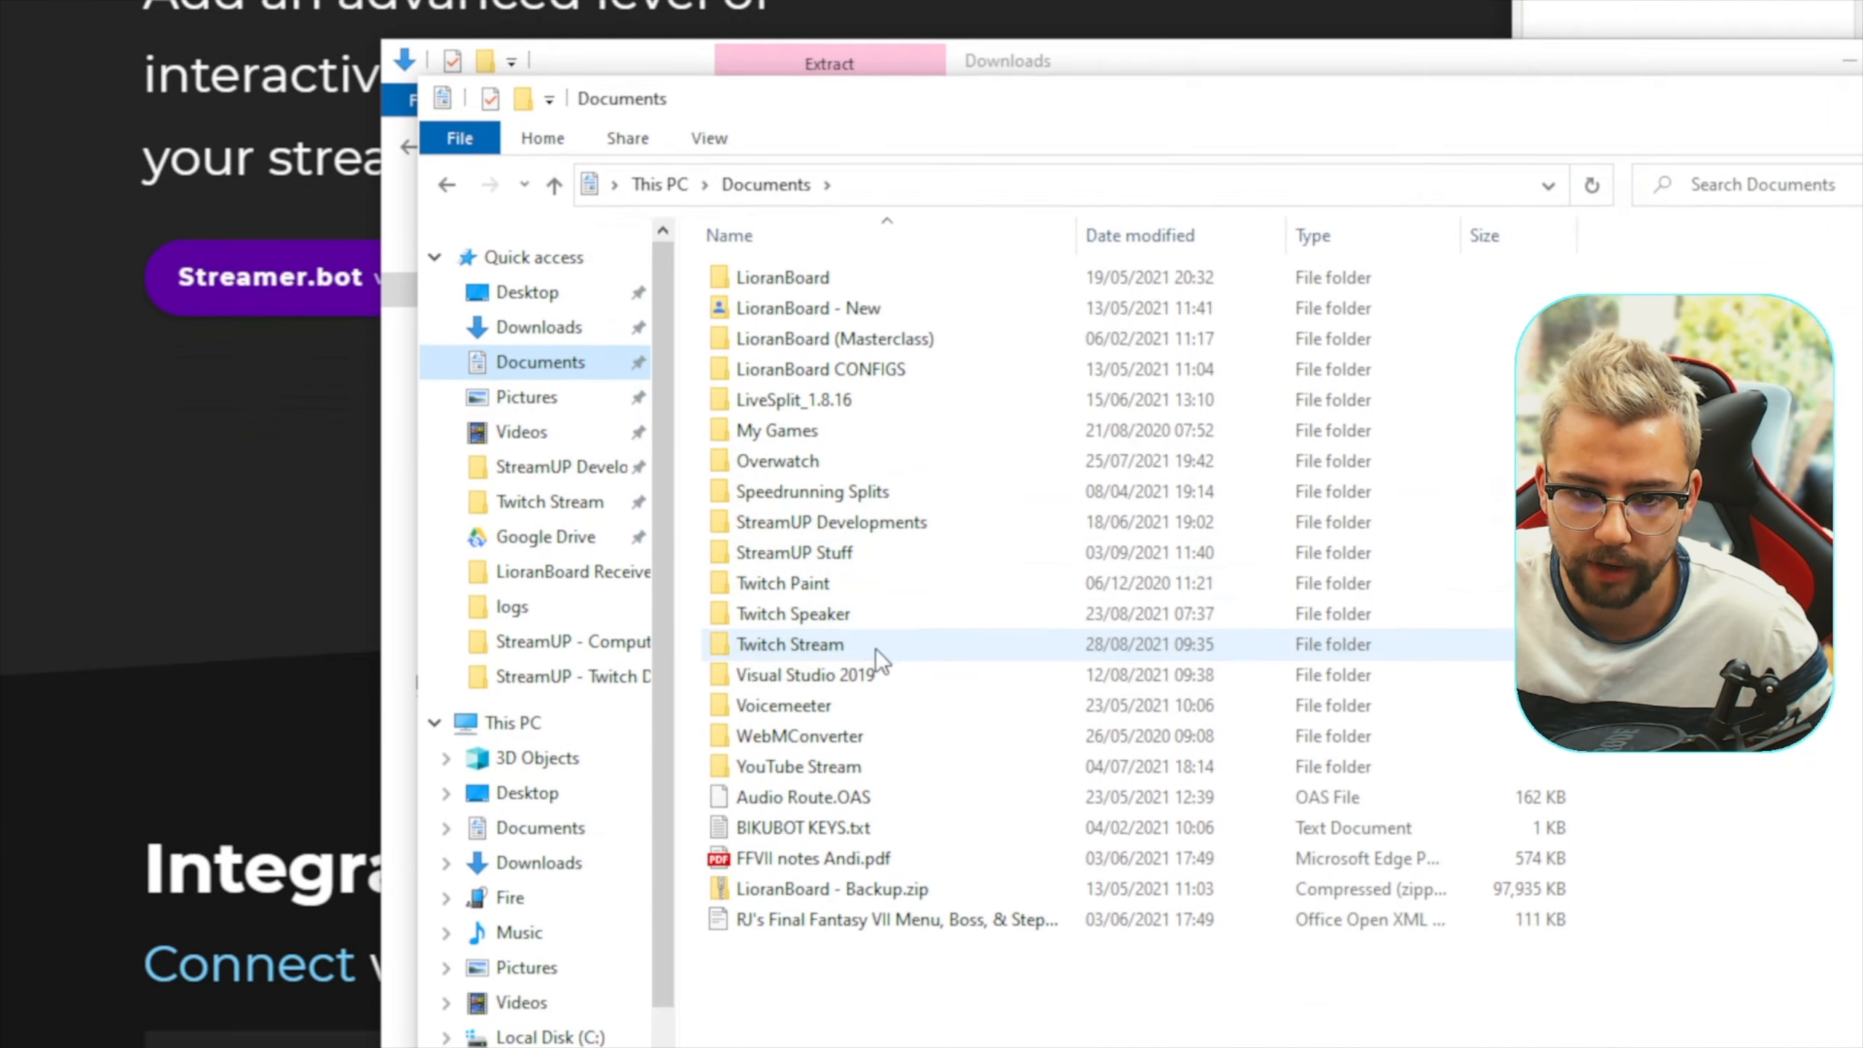
pyautogui.doubleClick(778, 387)
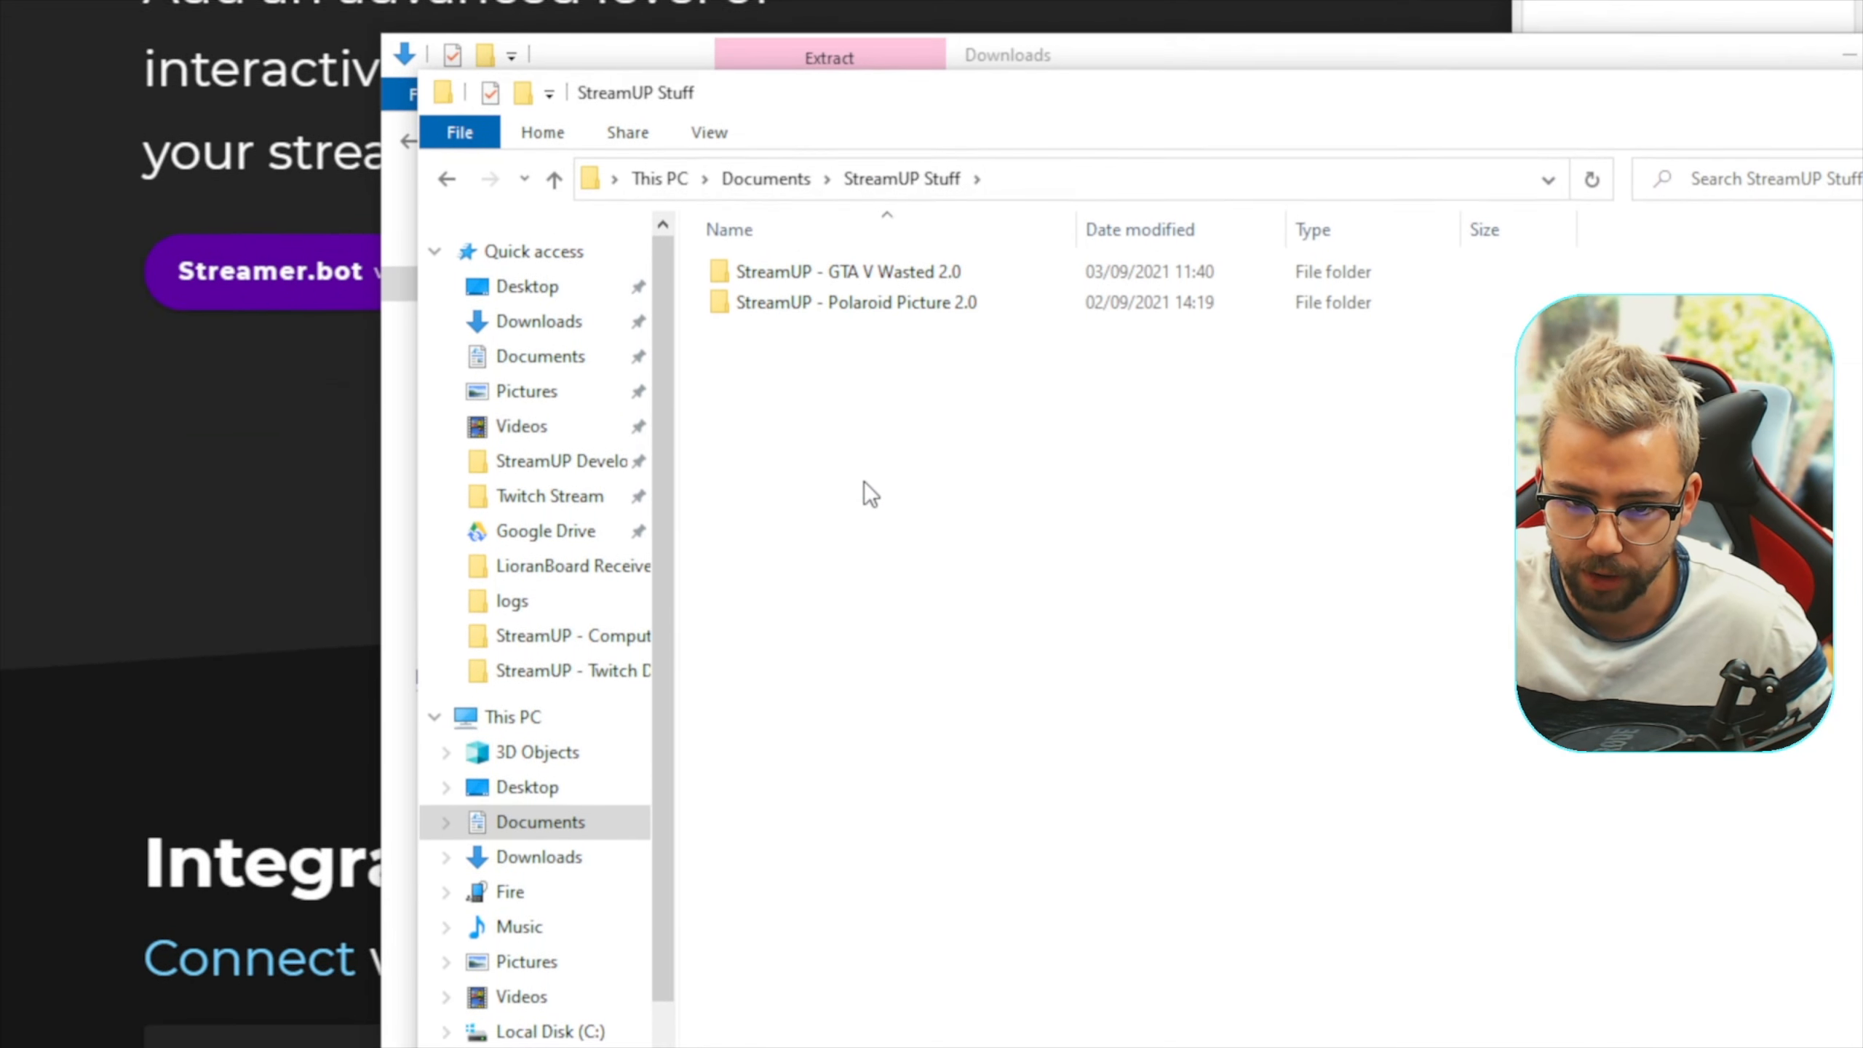
pyautogui.hotkey('ctrl', 'v')
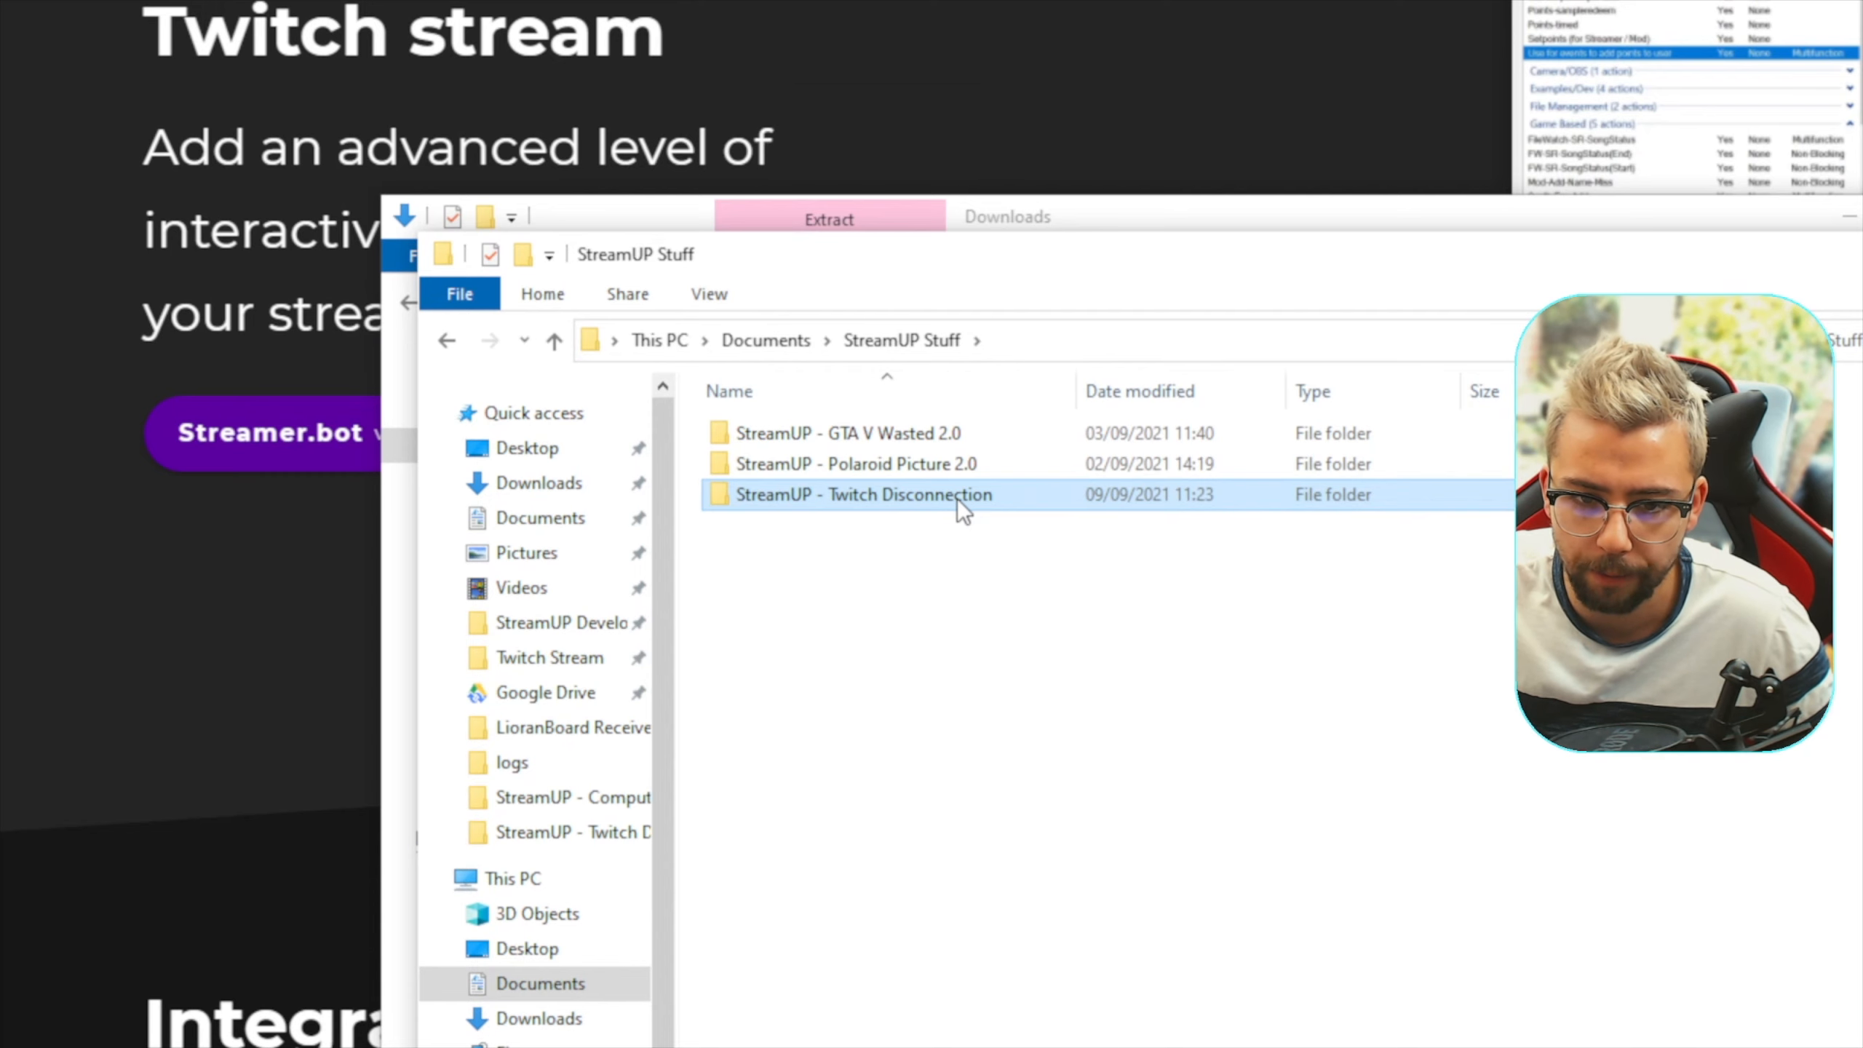
# Open the copied Twitch Disconnection folder and look through its DOWNLOAD AND INSTALL THESE FIRST and Streamer.Bot Install subfolders
pyautogui.doubleClick(958, 493)
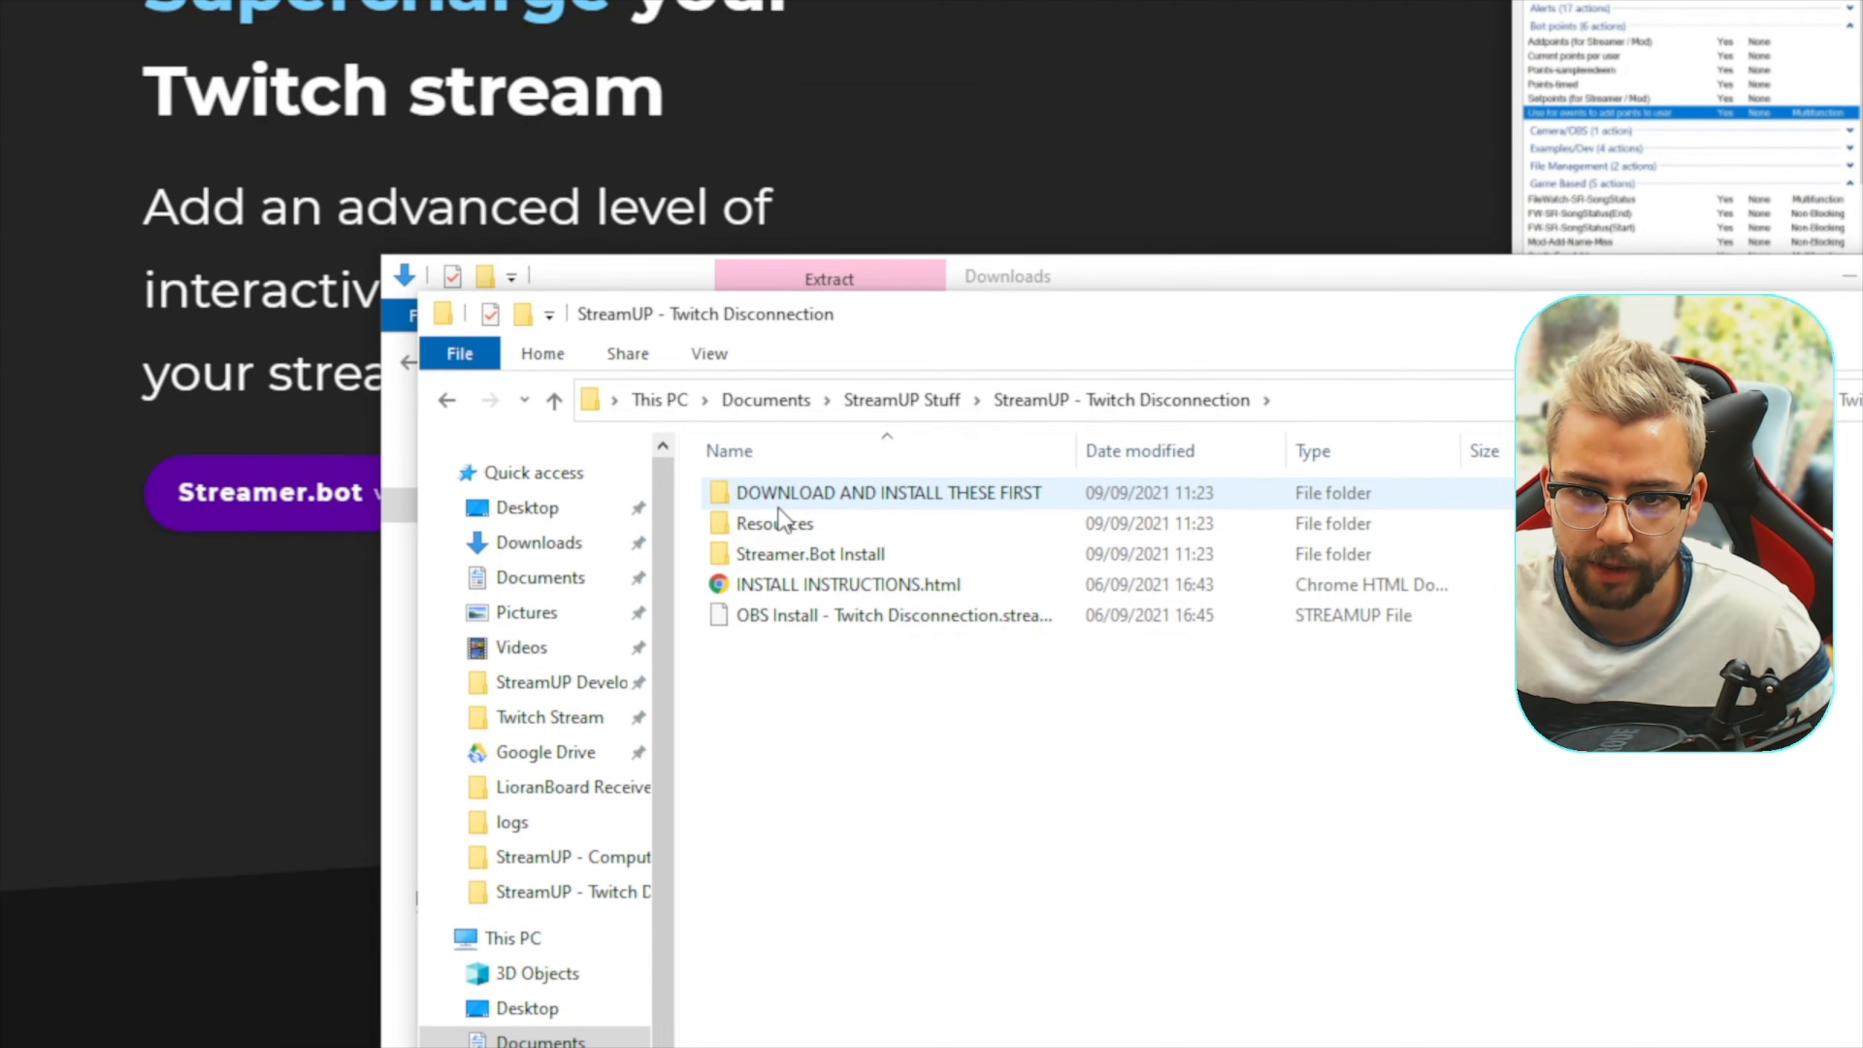
pyautogui.doubleClick(876, 493)
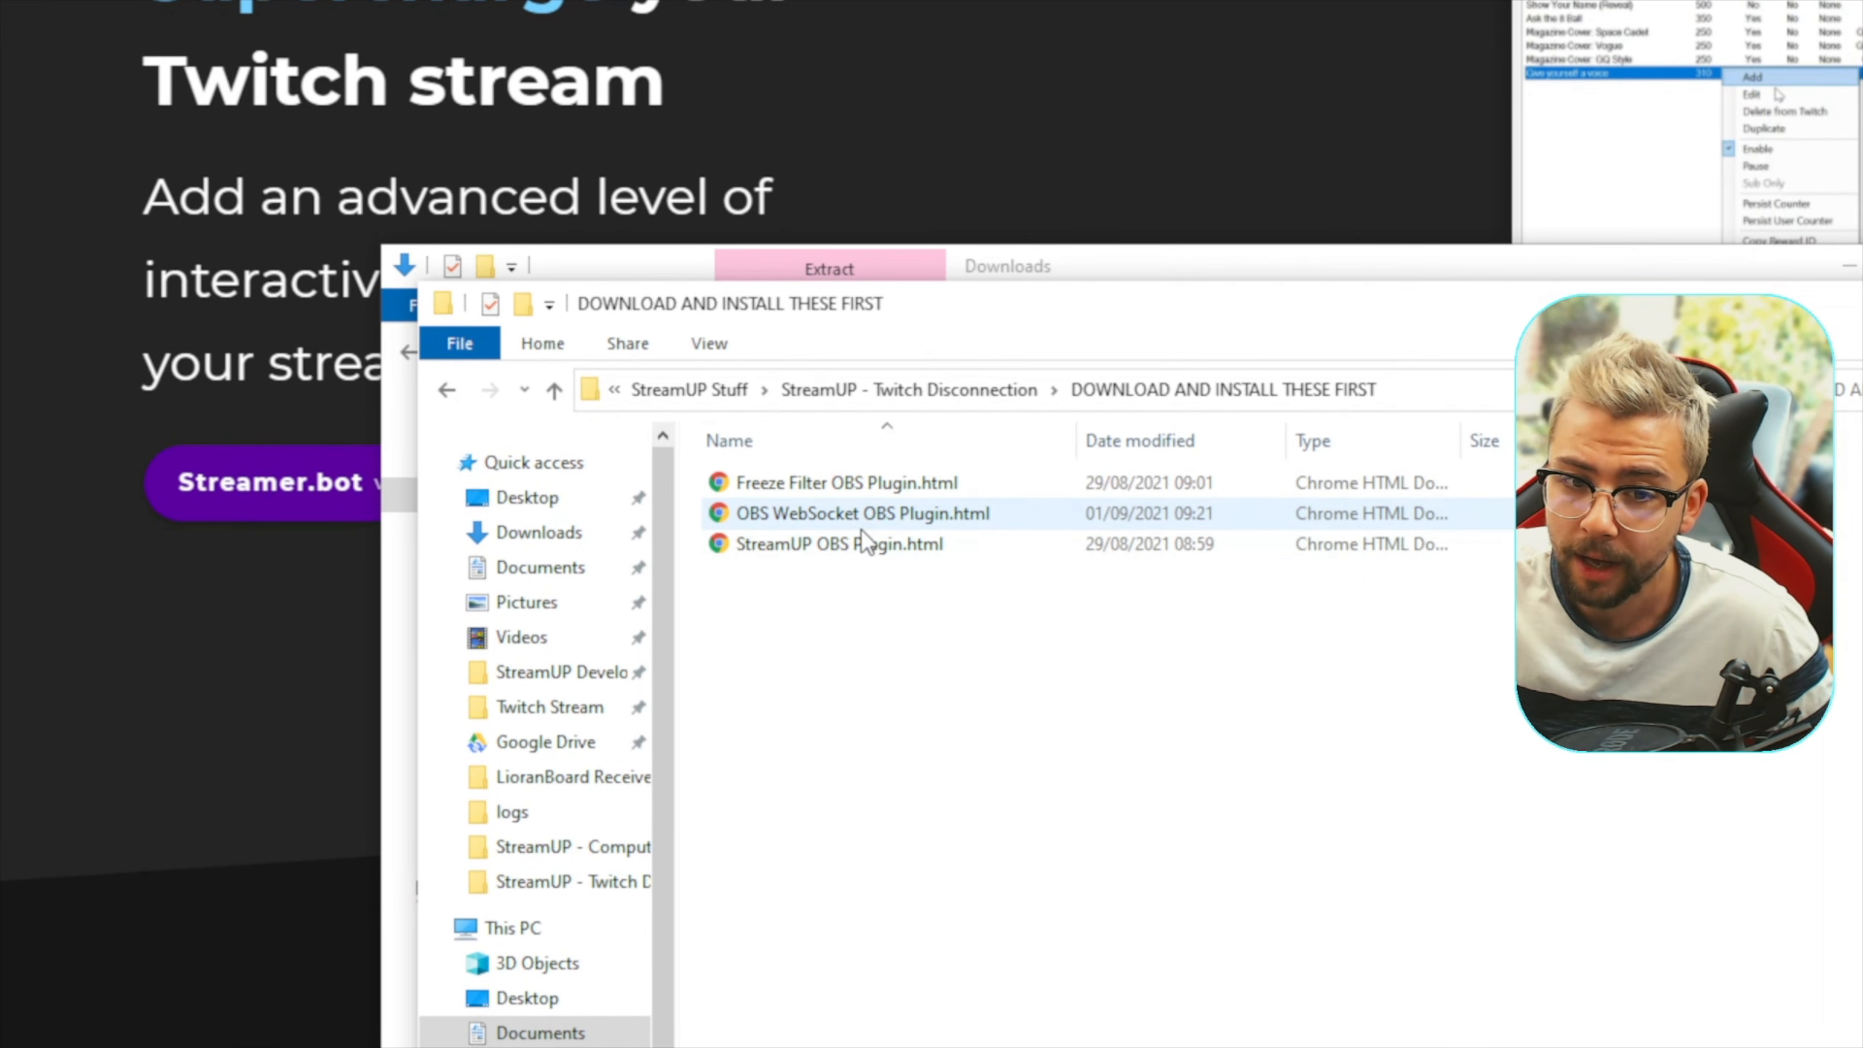
pyautogui.hotkey('alt', 'Left')
pyautogui.doubleClick(931, 652)
pyautogui.hotkey('alt', 'Left')
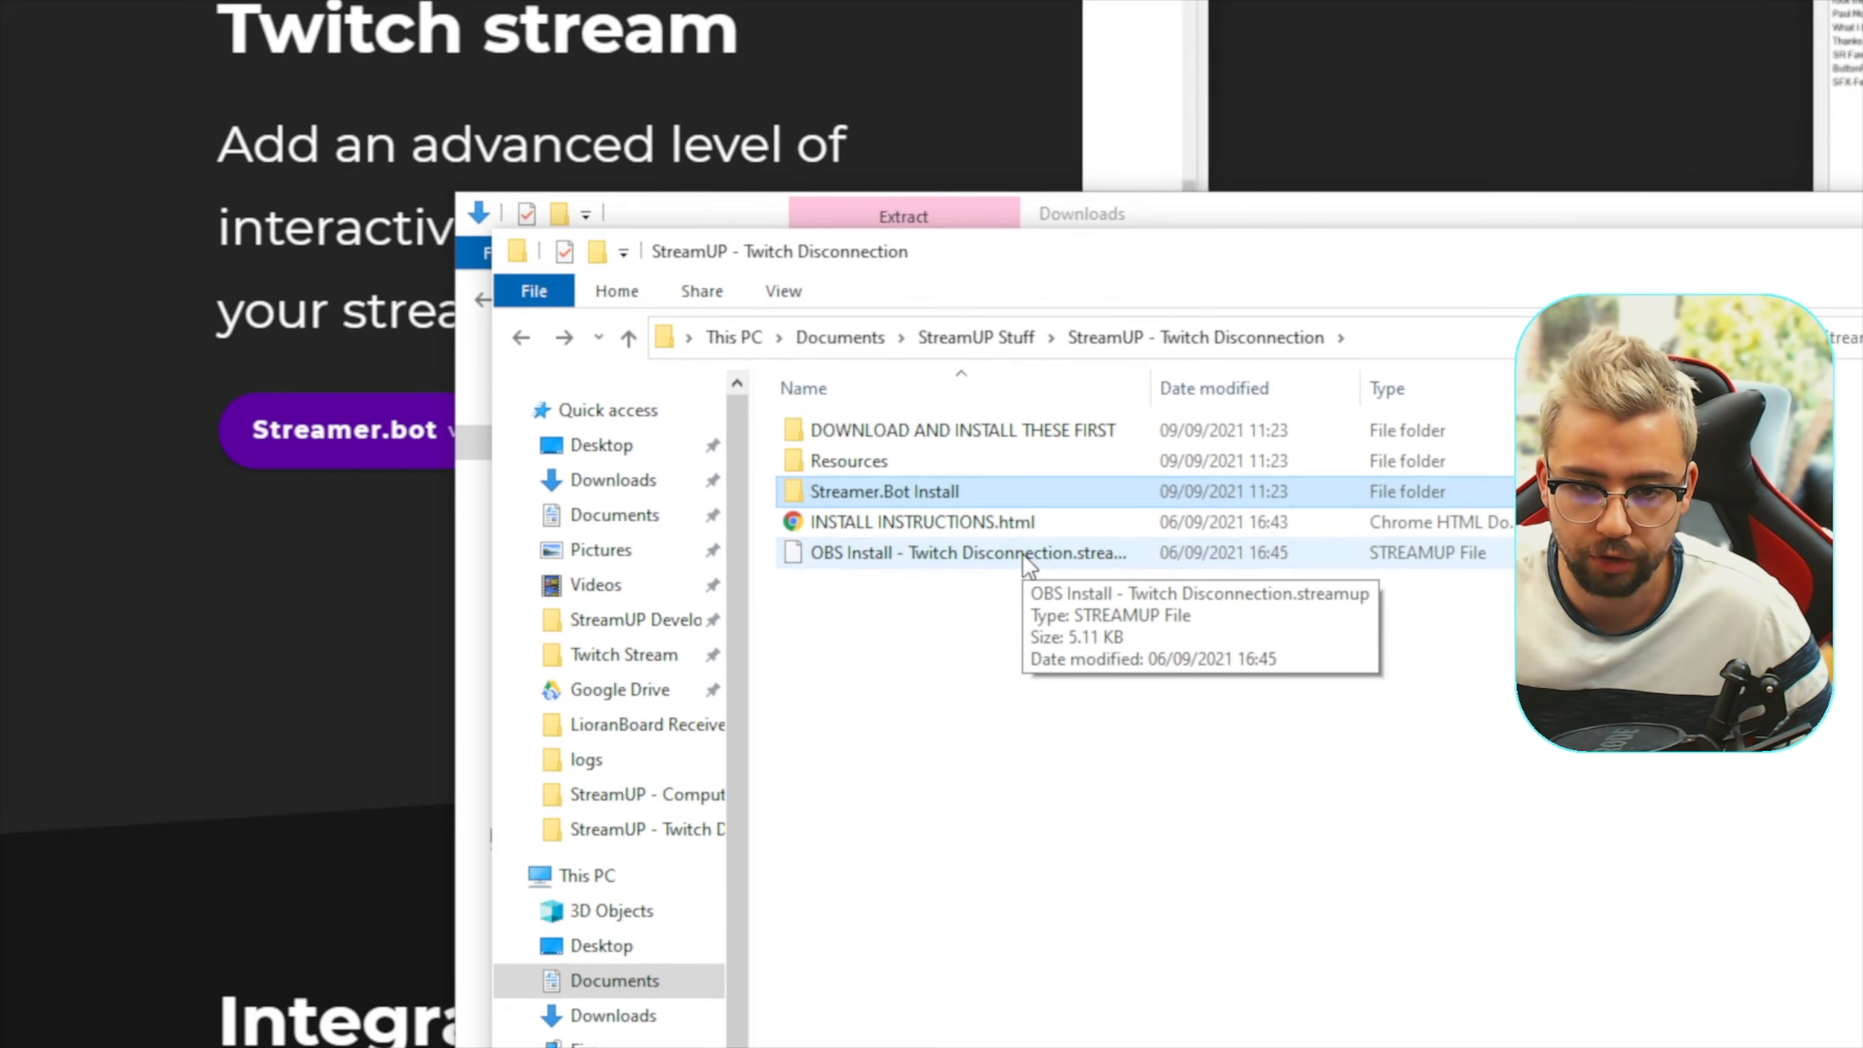
# Examine the media files in Resources > Media Sources and return to the StreamUP - Twitch Disconnection folder
pyautogui.doubleClick(844, 460)
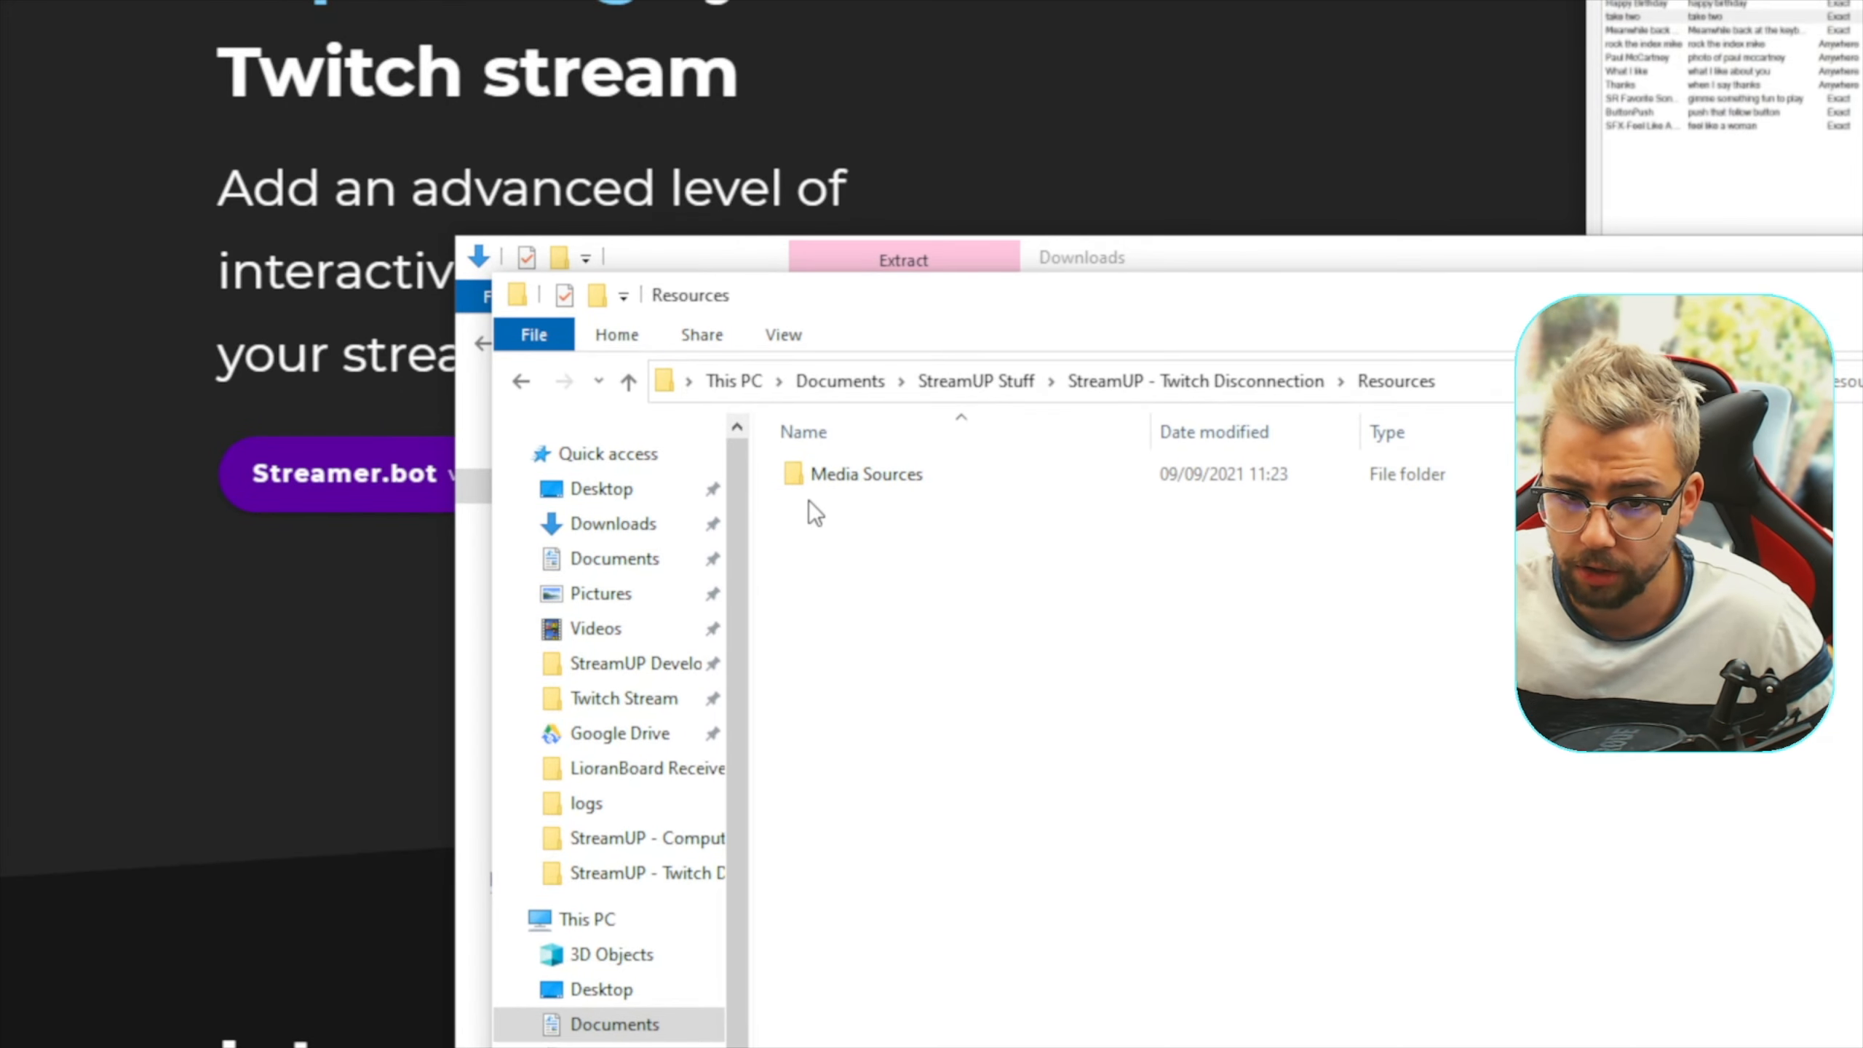
pyautogui.doubleClick(844, 495)
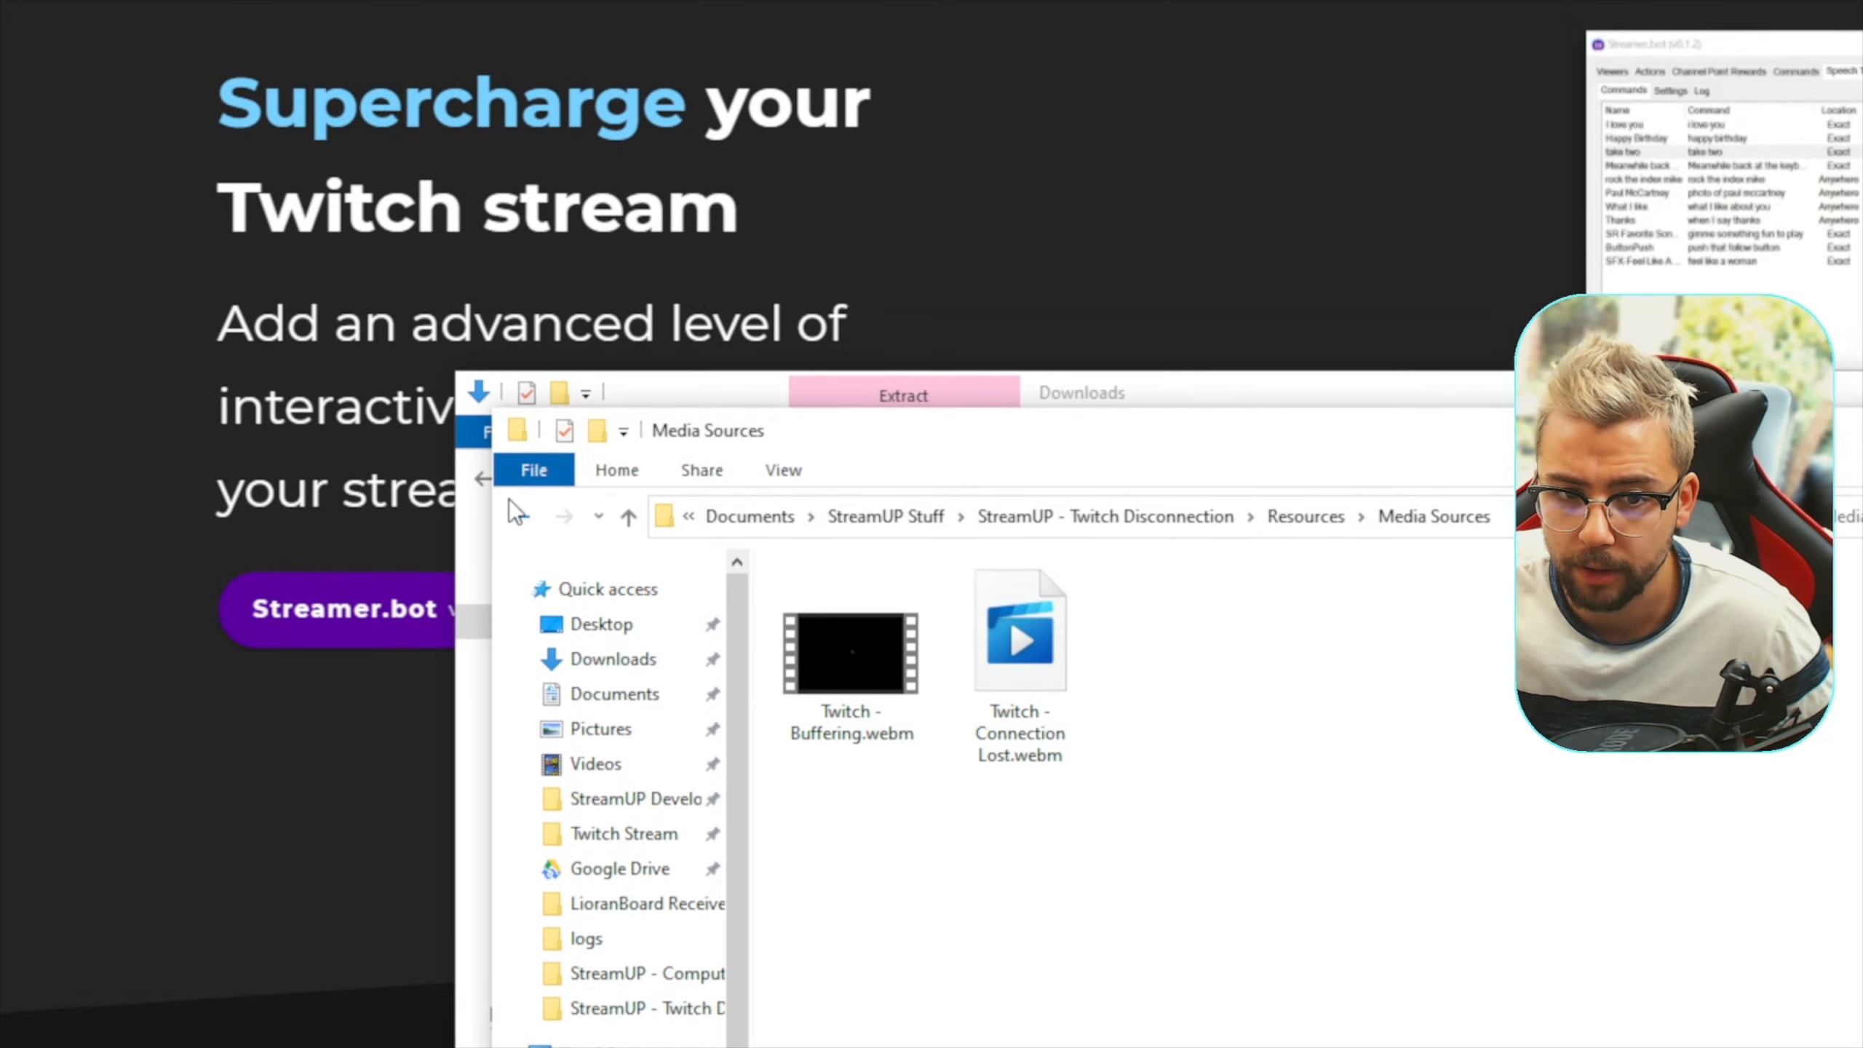
pyautogui.click(522, 412)
pyautogui.click(522, 518)
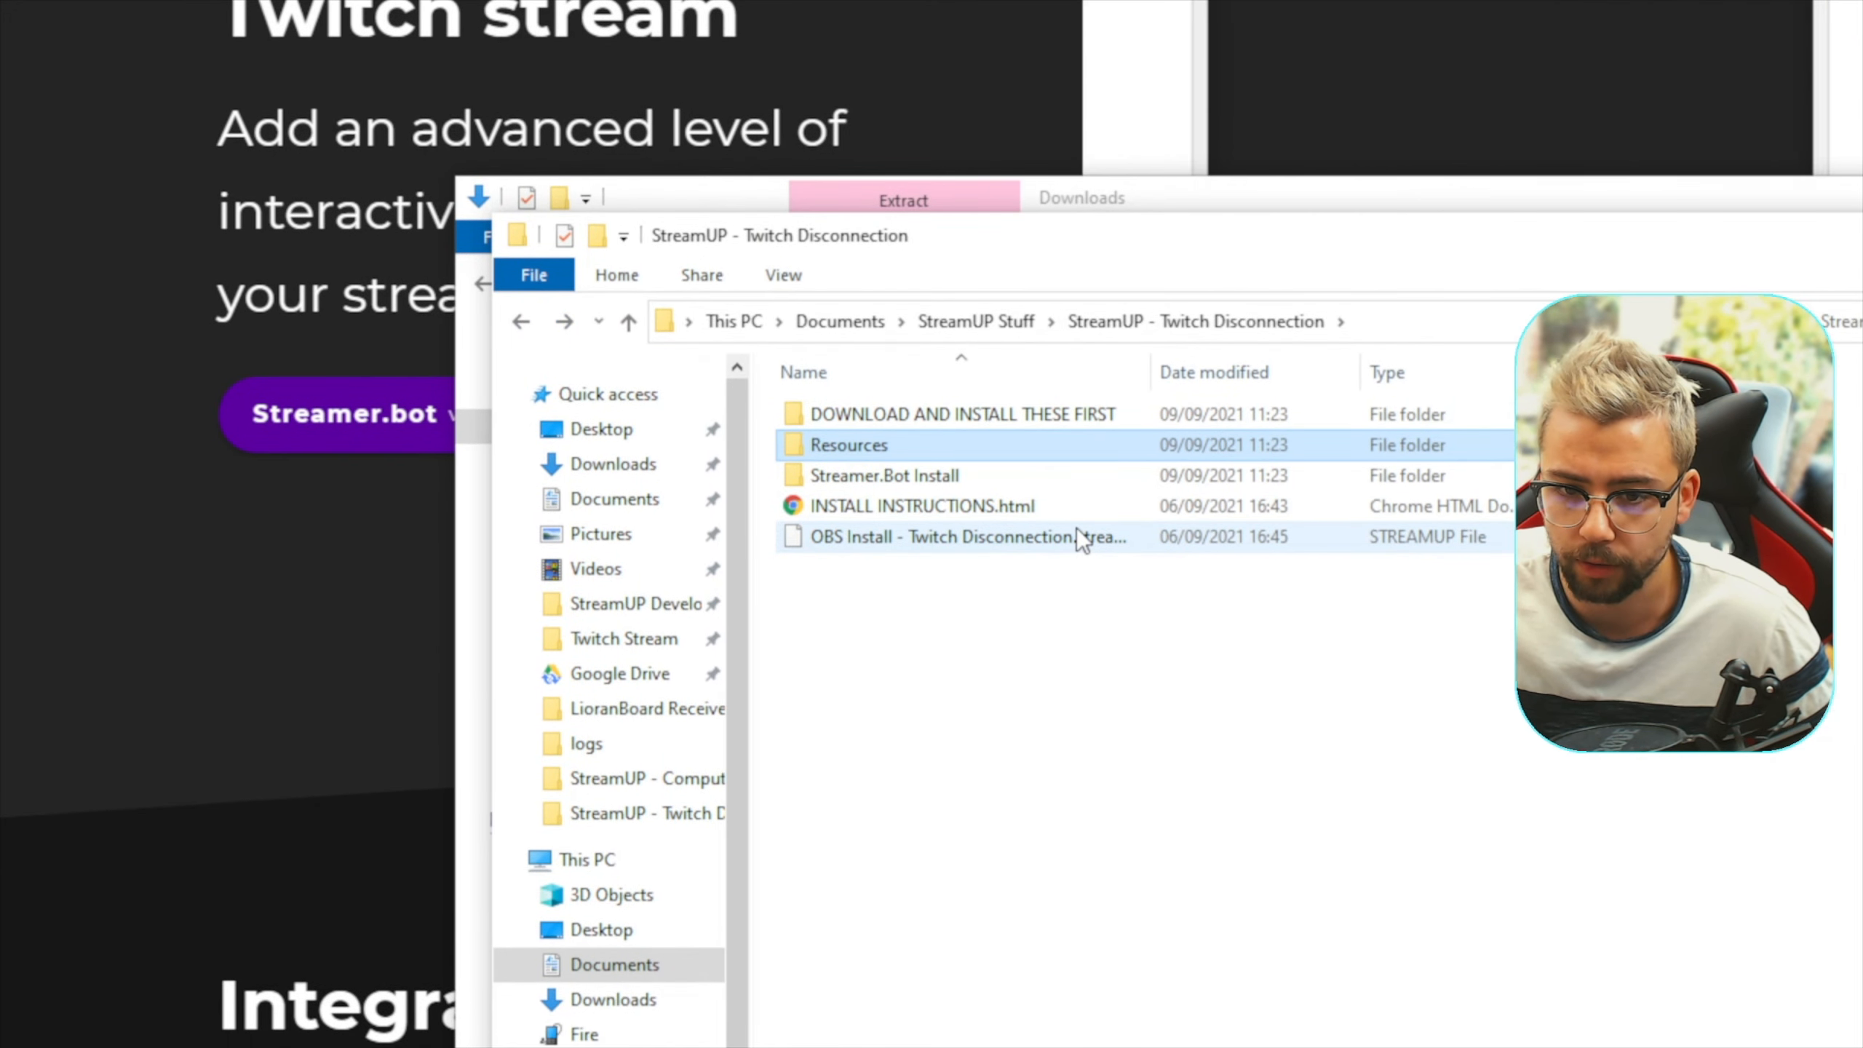
pyautogui.moveTo(1149, 372); pyautogui.dragTo(1221, 372)
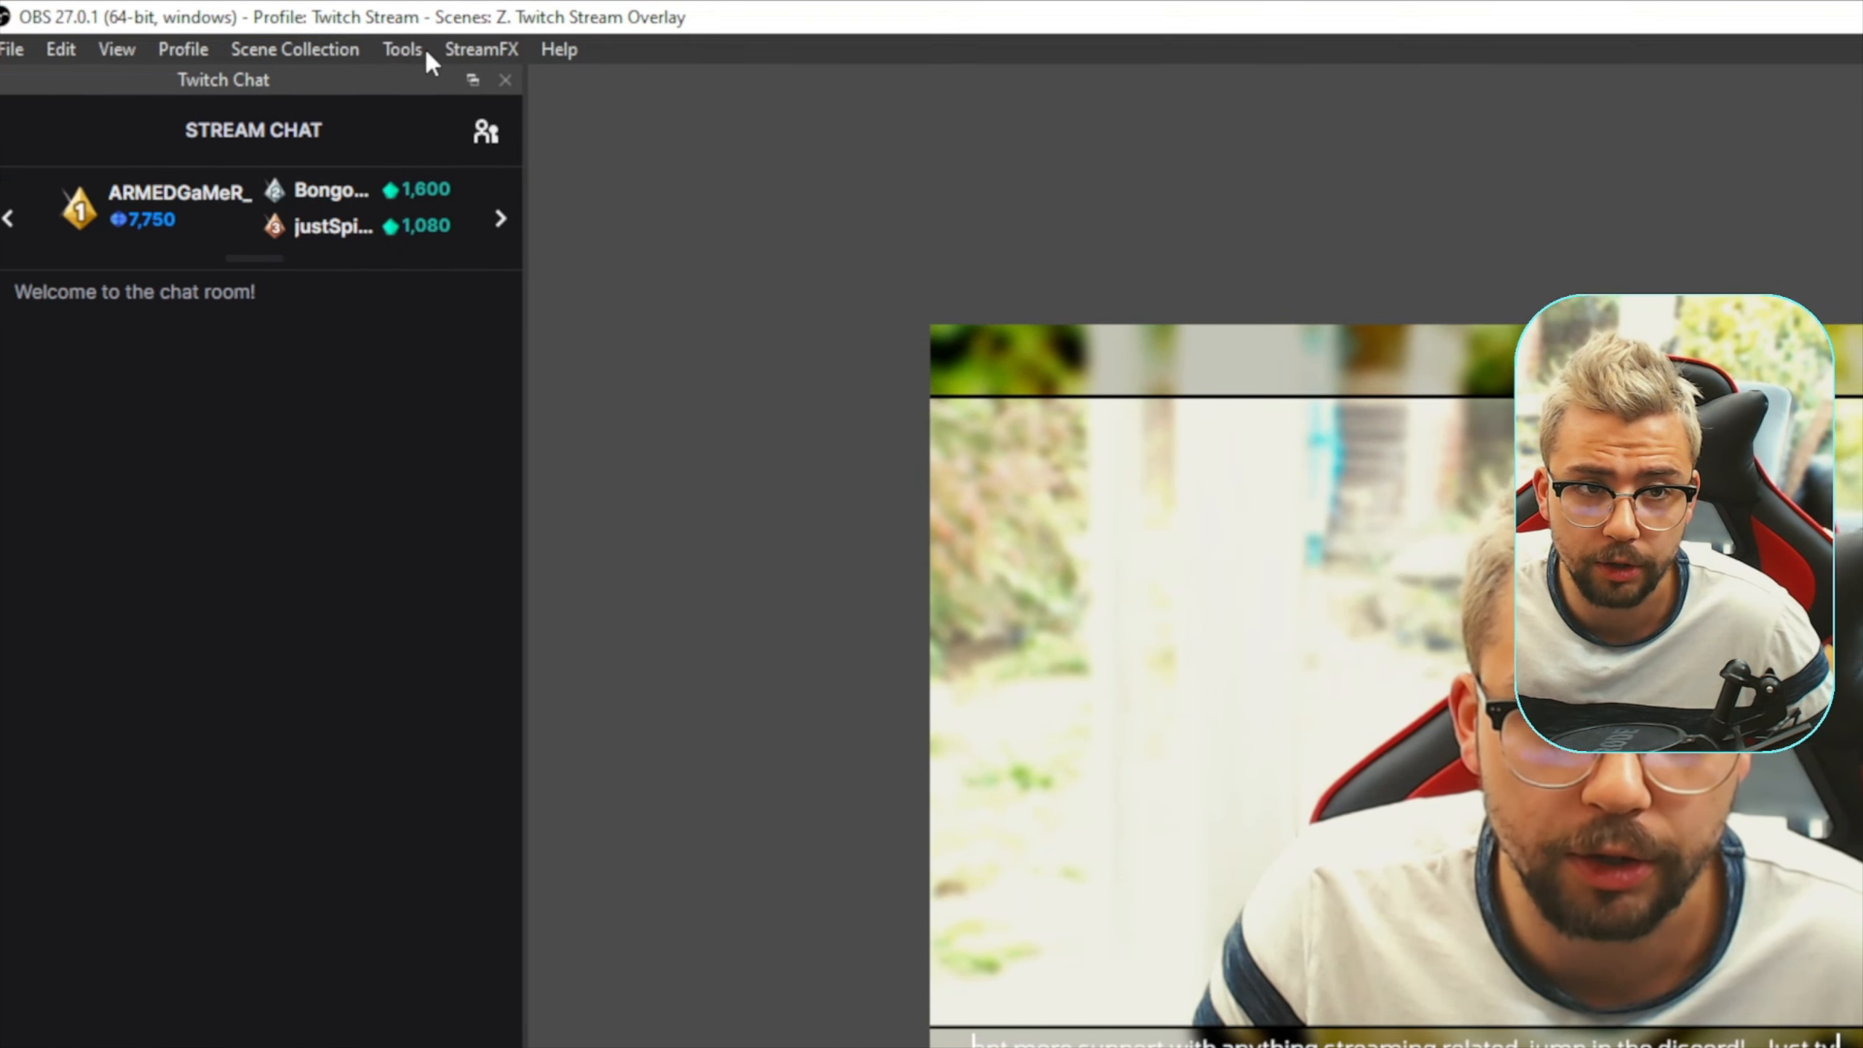
# In OBS, use the StreamUP tool to load OBS Install - Twitch Disconnection.streamup from Documents > StreamUP Stuff > StreamUP - Twitch Disconnection
pyautogui.click(423, 49)
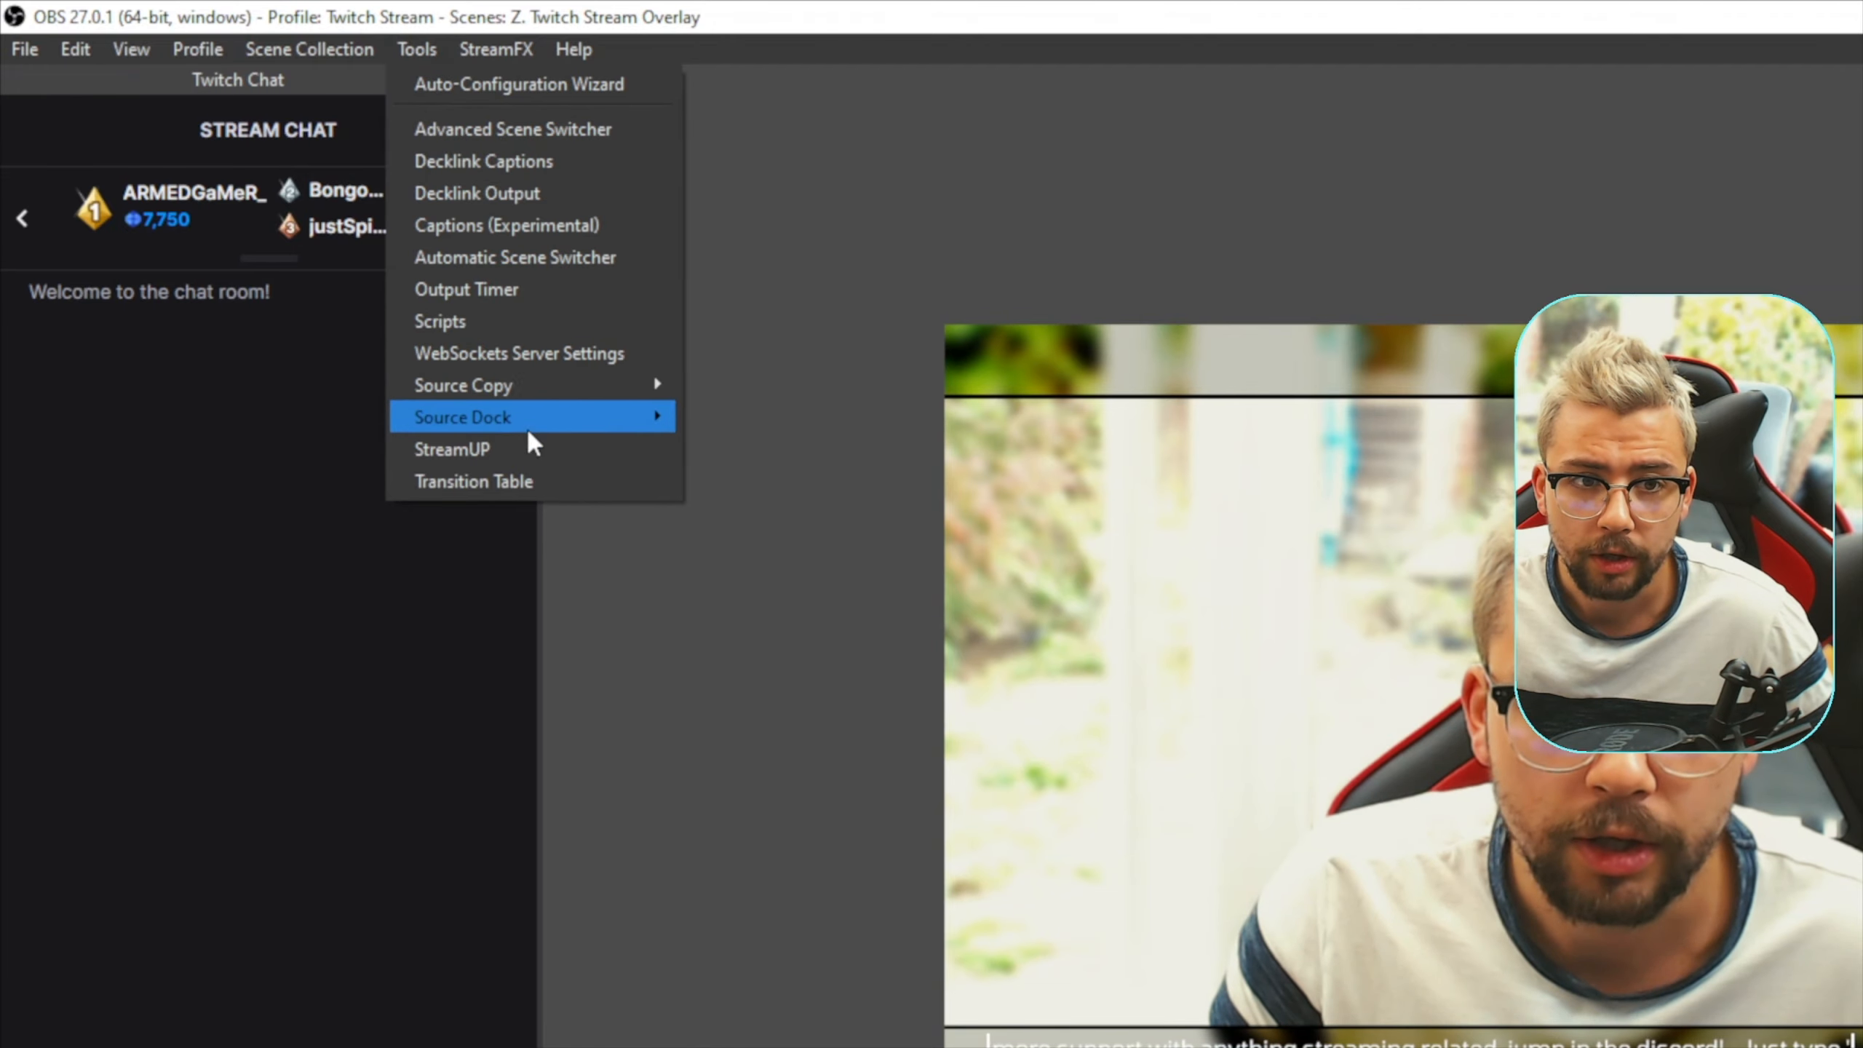
pyautogui.click(503, 450)
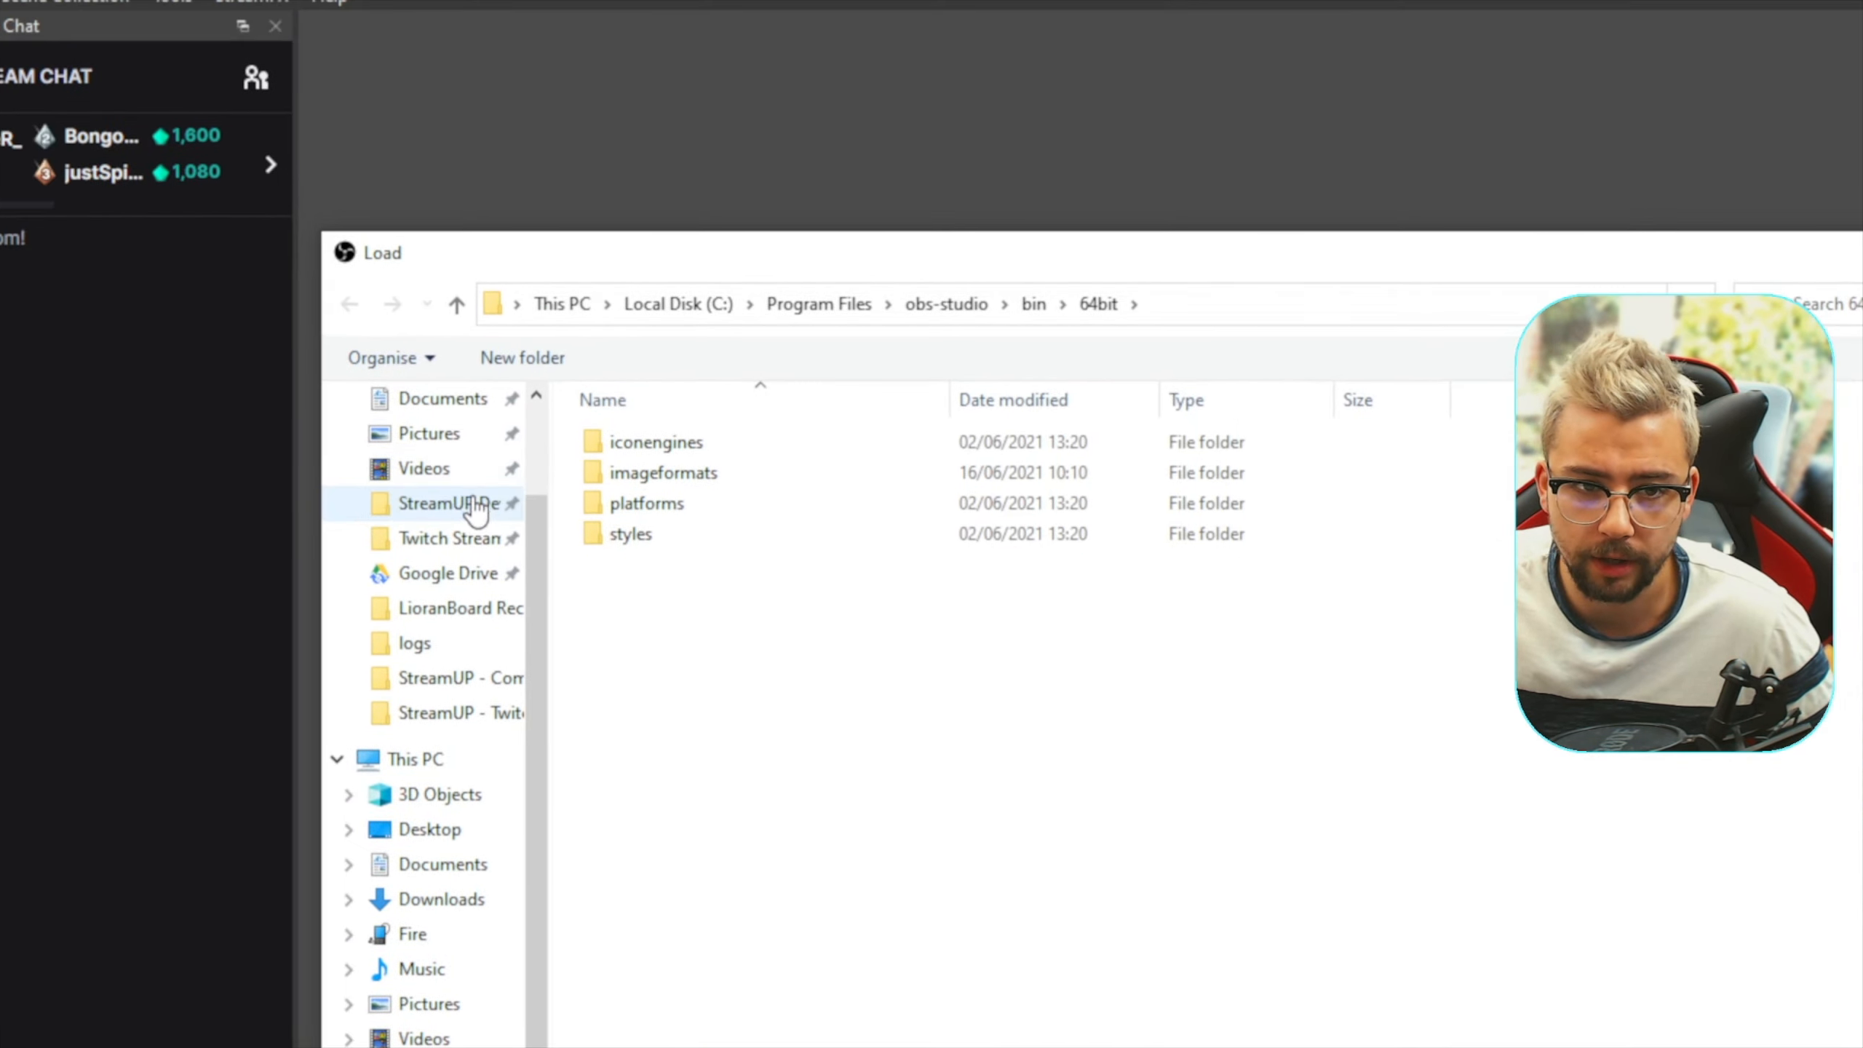
pyautogui.scroll(2, 491, 481)
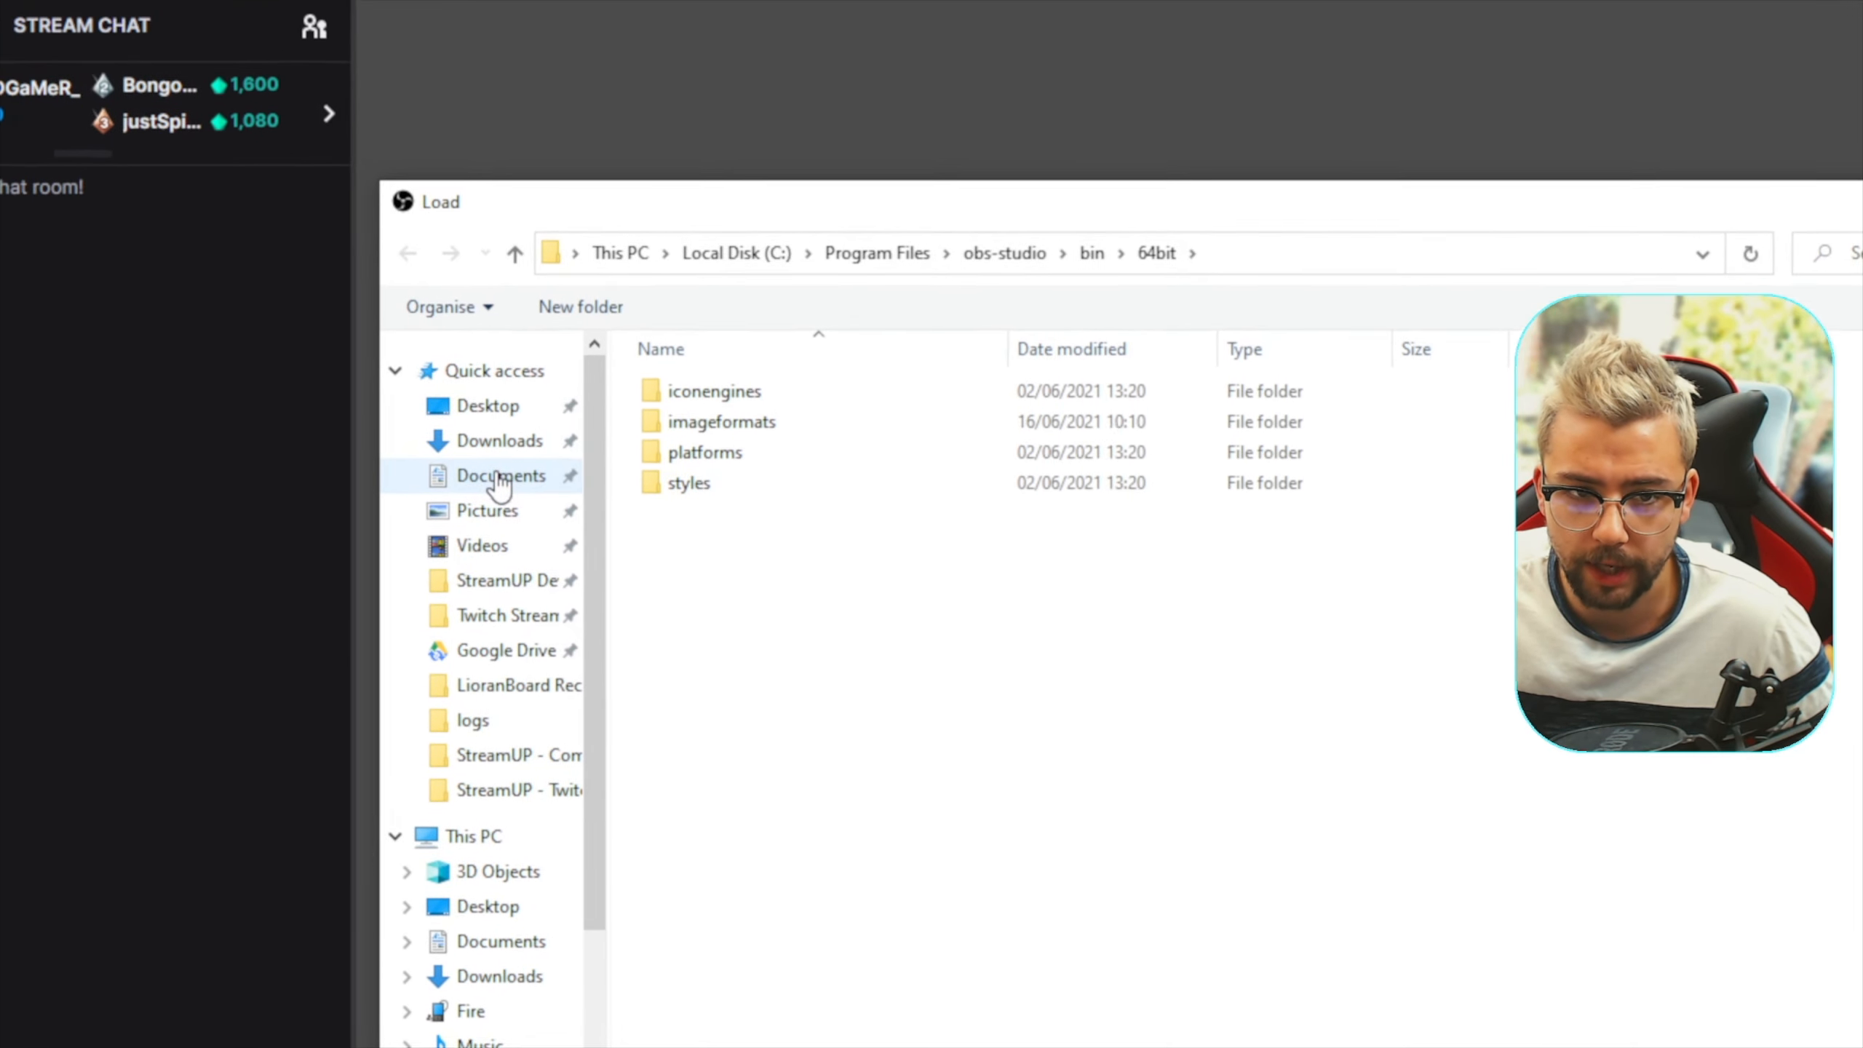
pyautogui.click(478, 465)
pyautogui.doubleClick(773, 683)
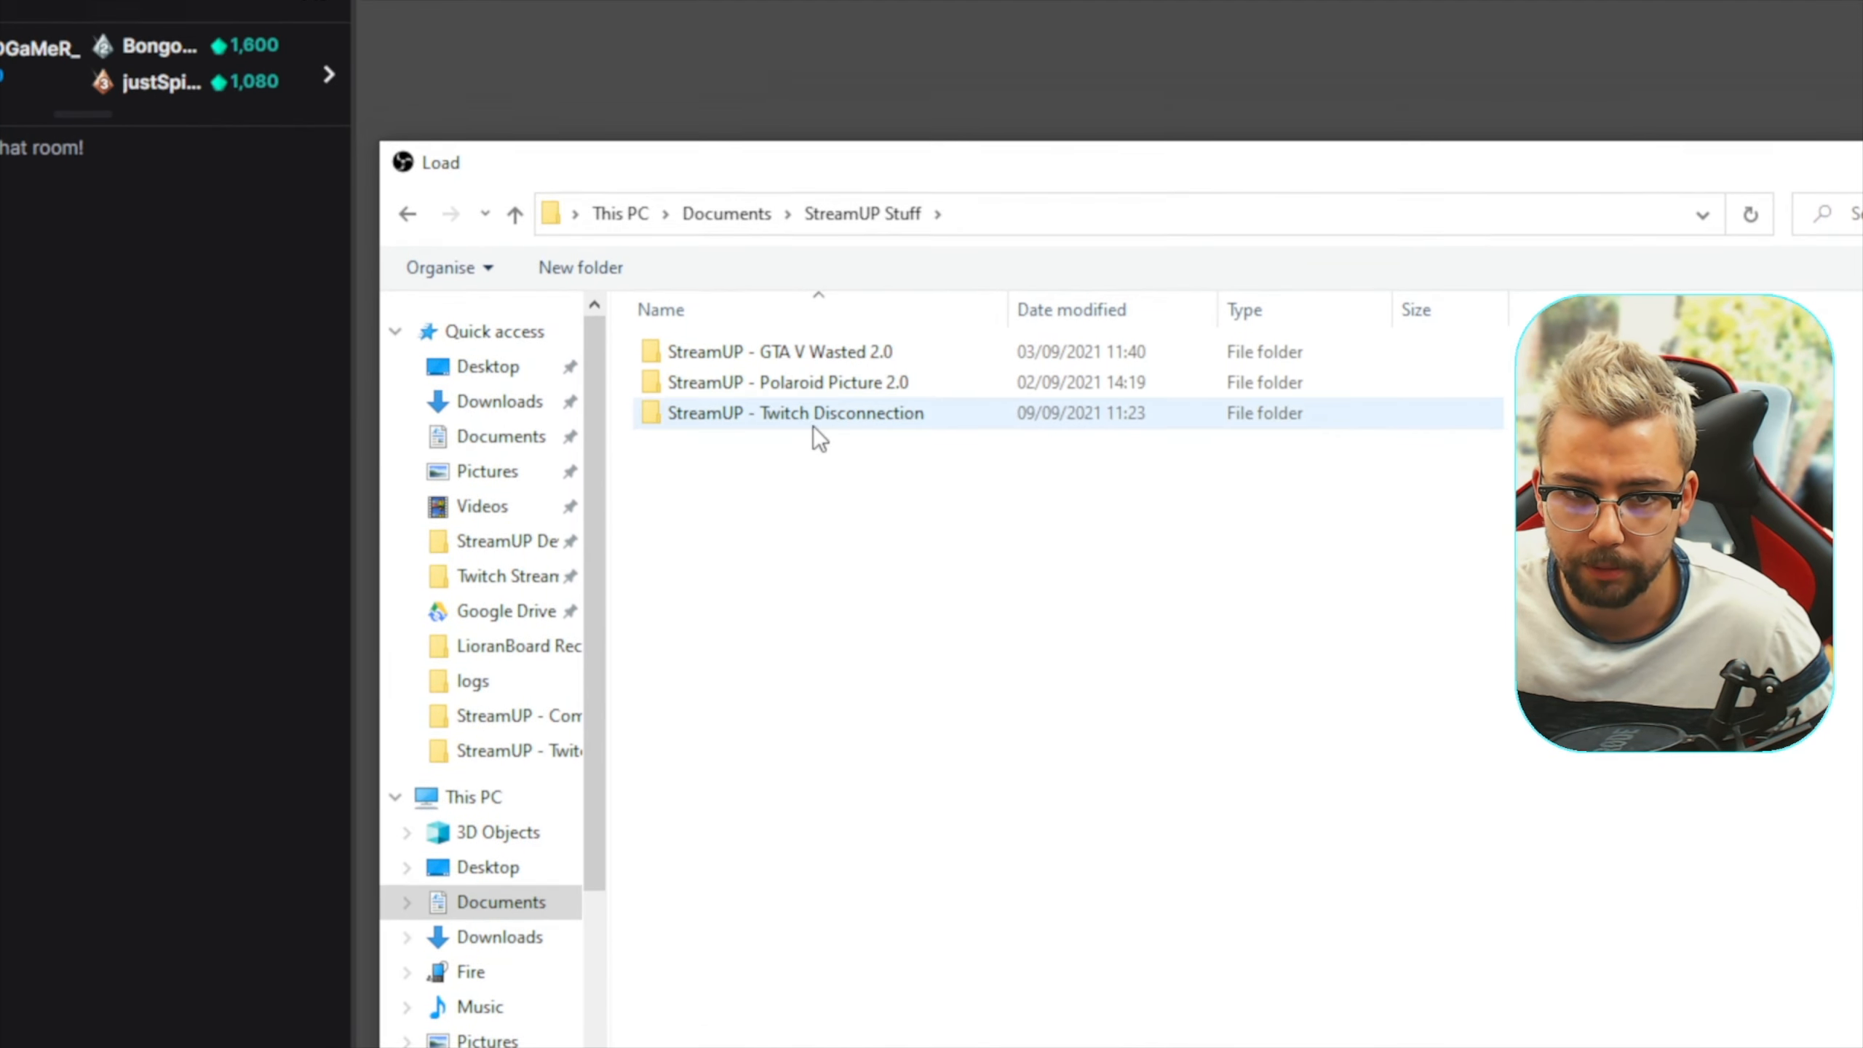
pyautogui.doubleClick(815, 416)
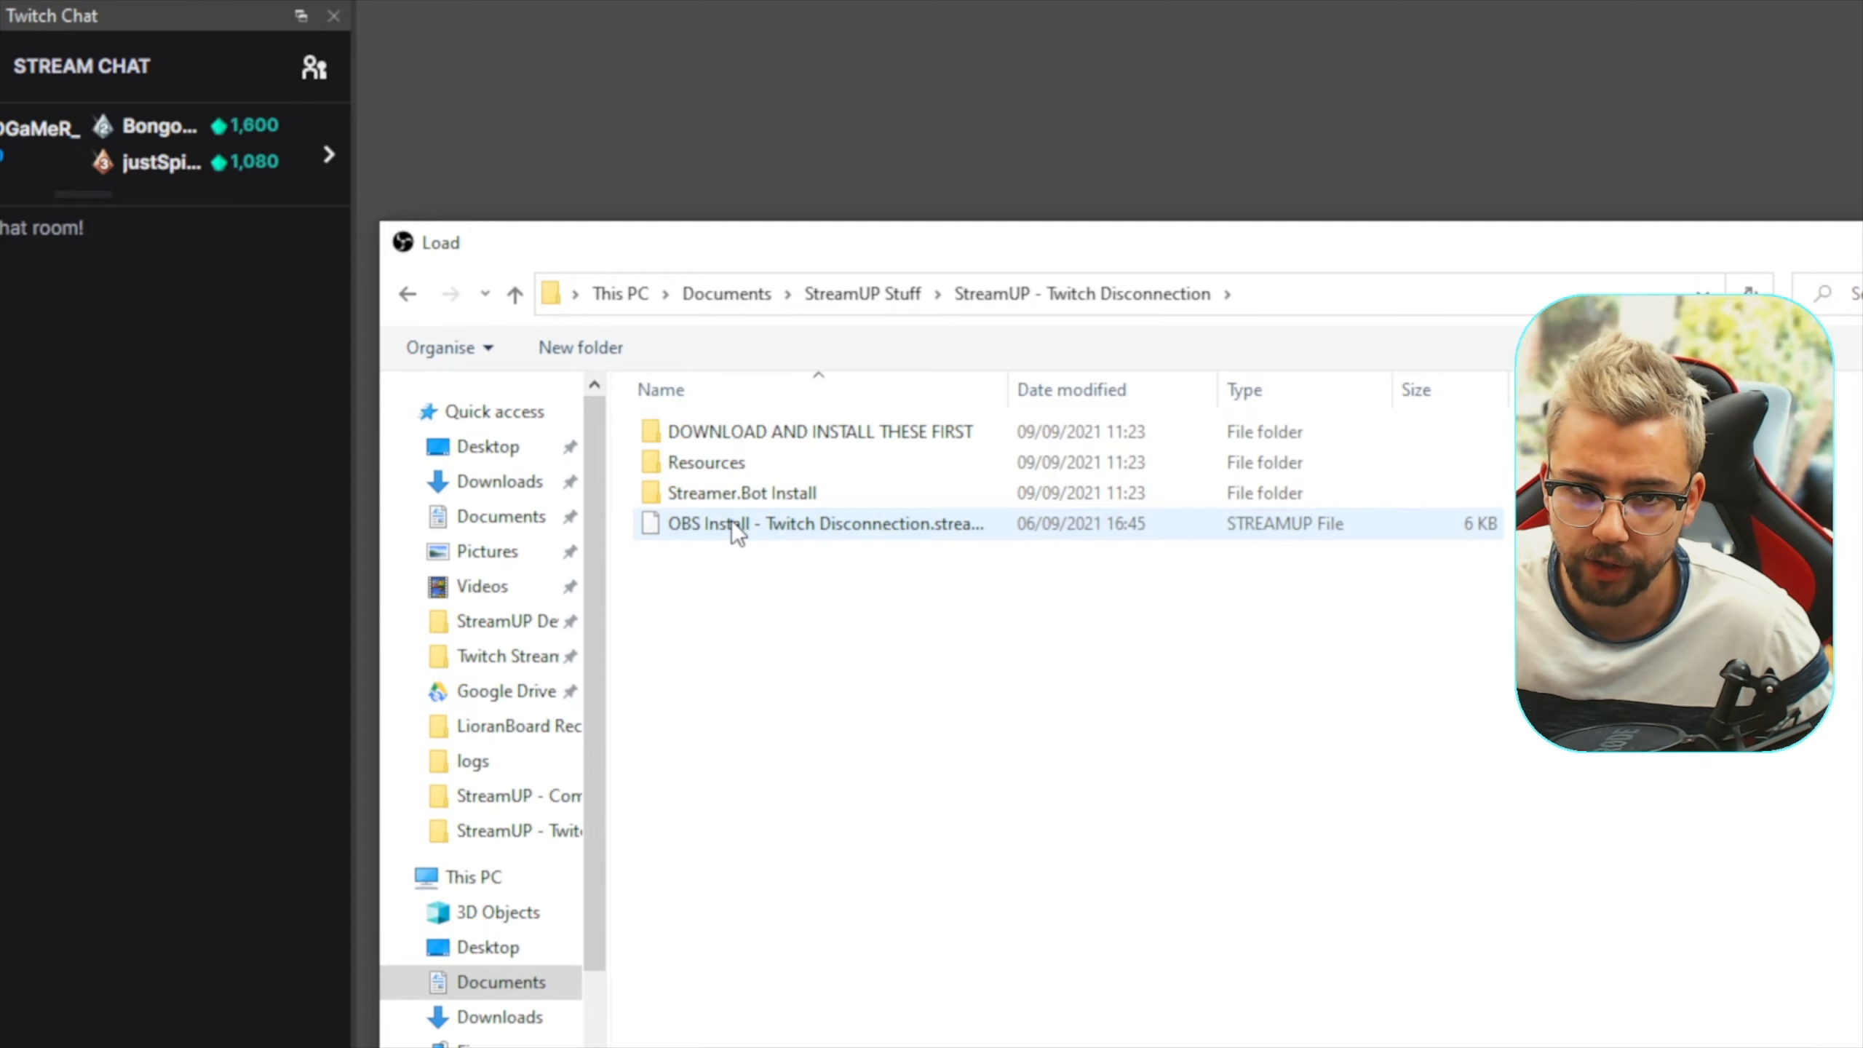
pyautogui.click(911, 524)
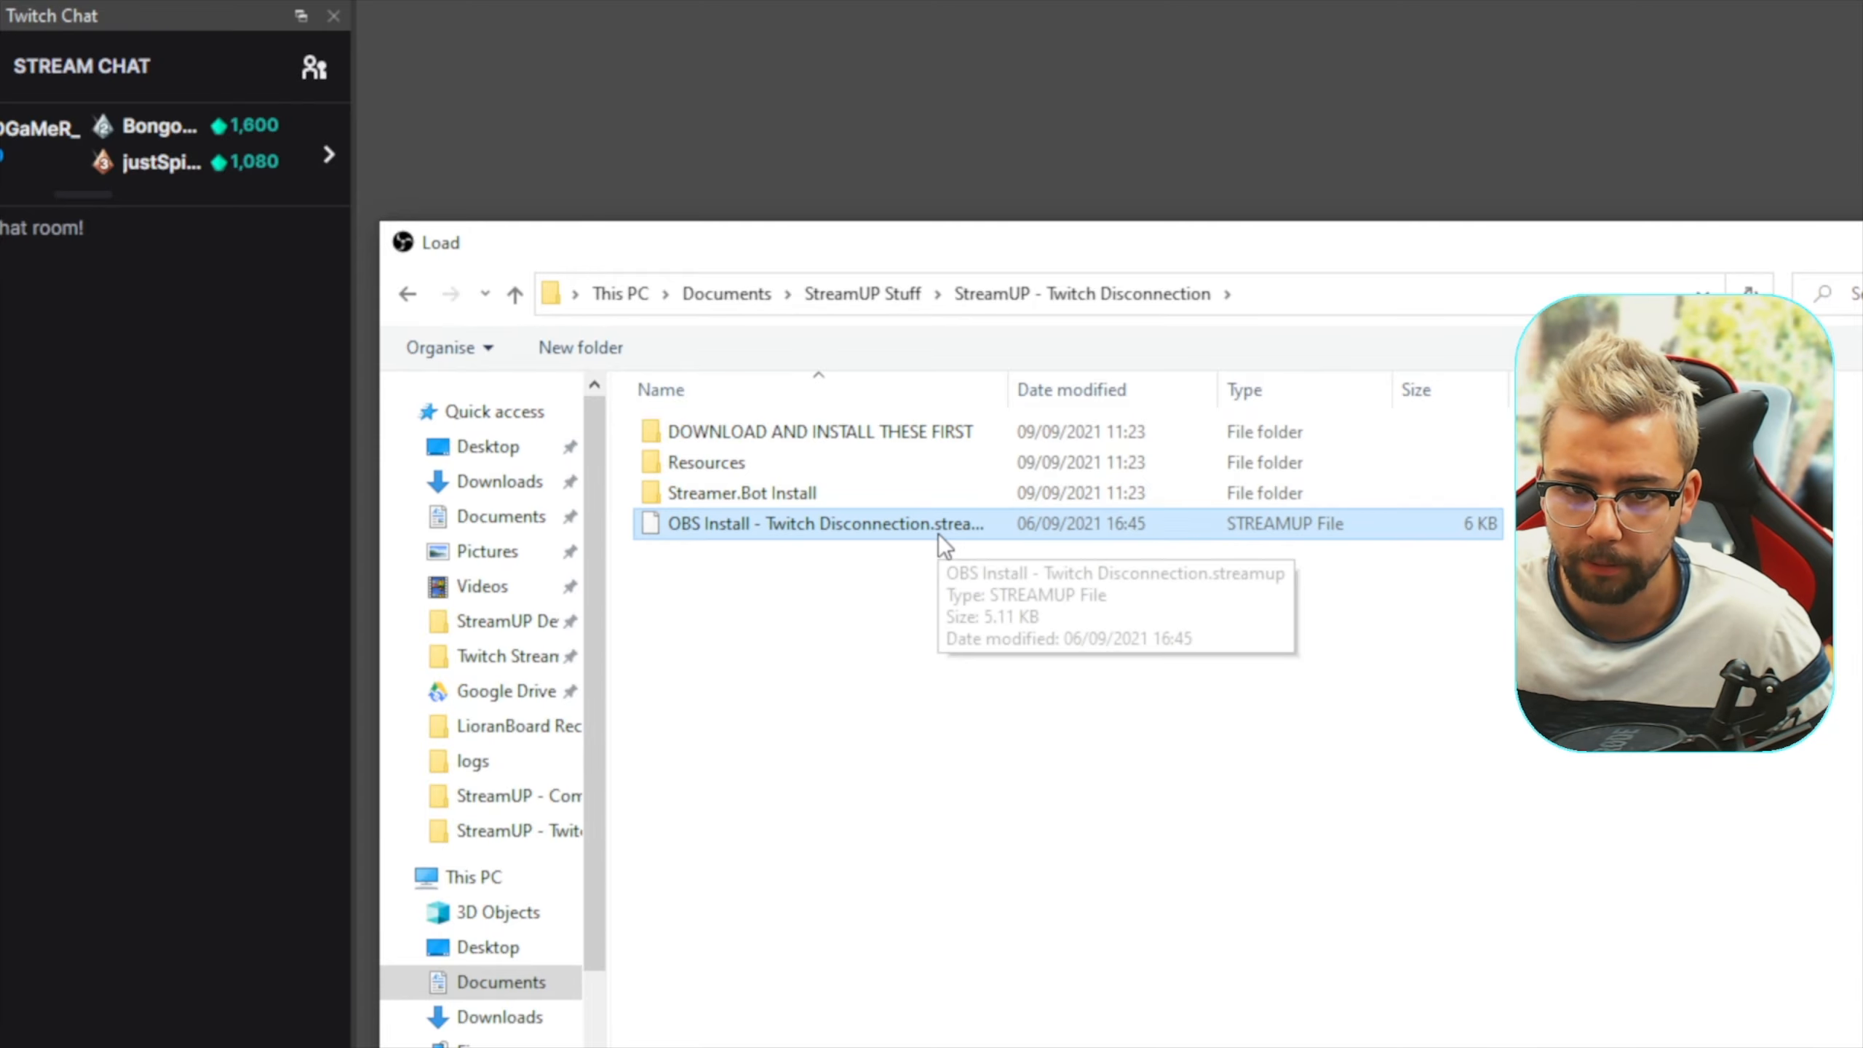
pyautogui.doubleClick(938, 533)
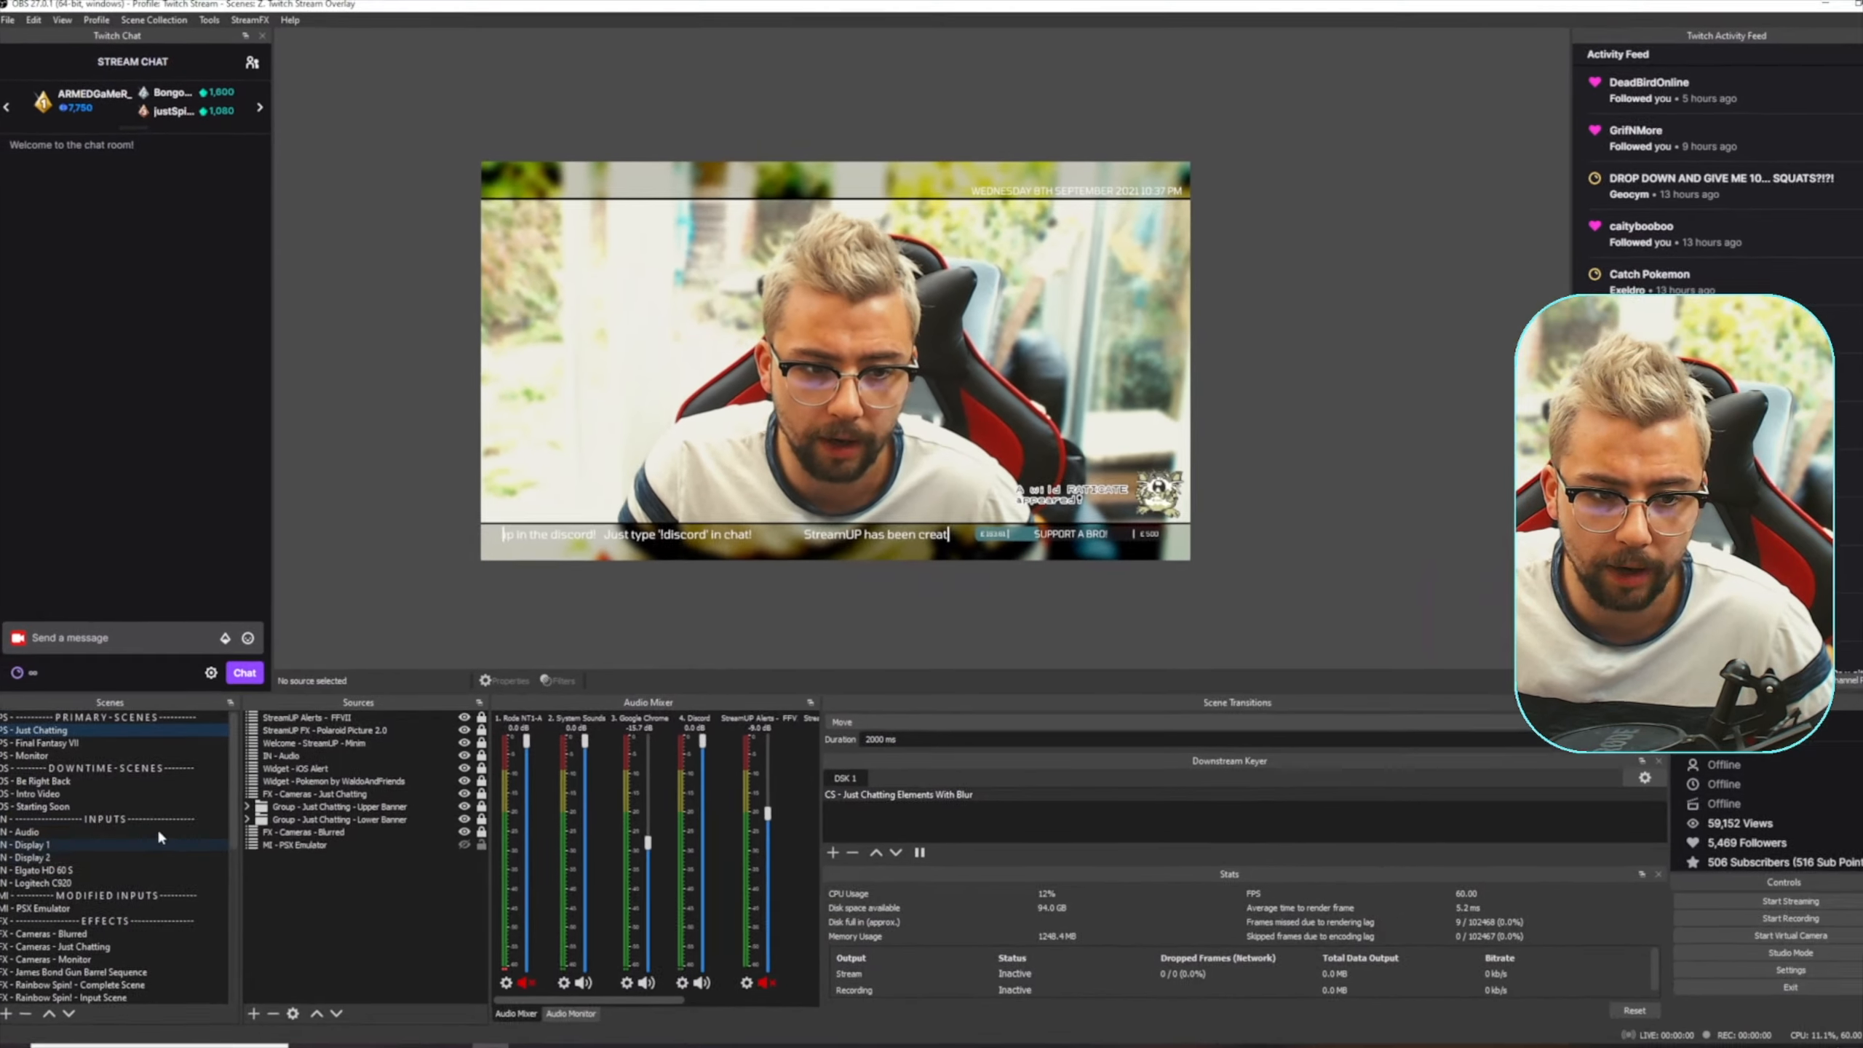
# Open the StreamUP FX - Twitch Disconnection scene and preview its Connection Lost and Buffering sources, showing and hiding each
pyautogui.scroll(-10, 157, 835)
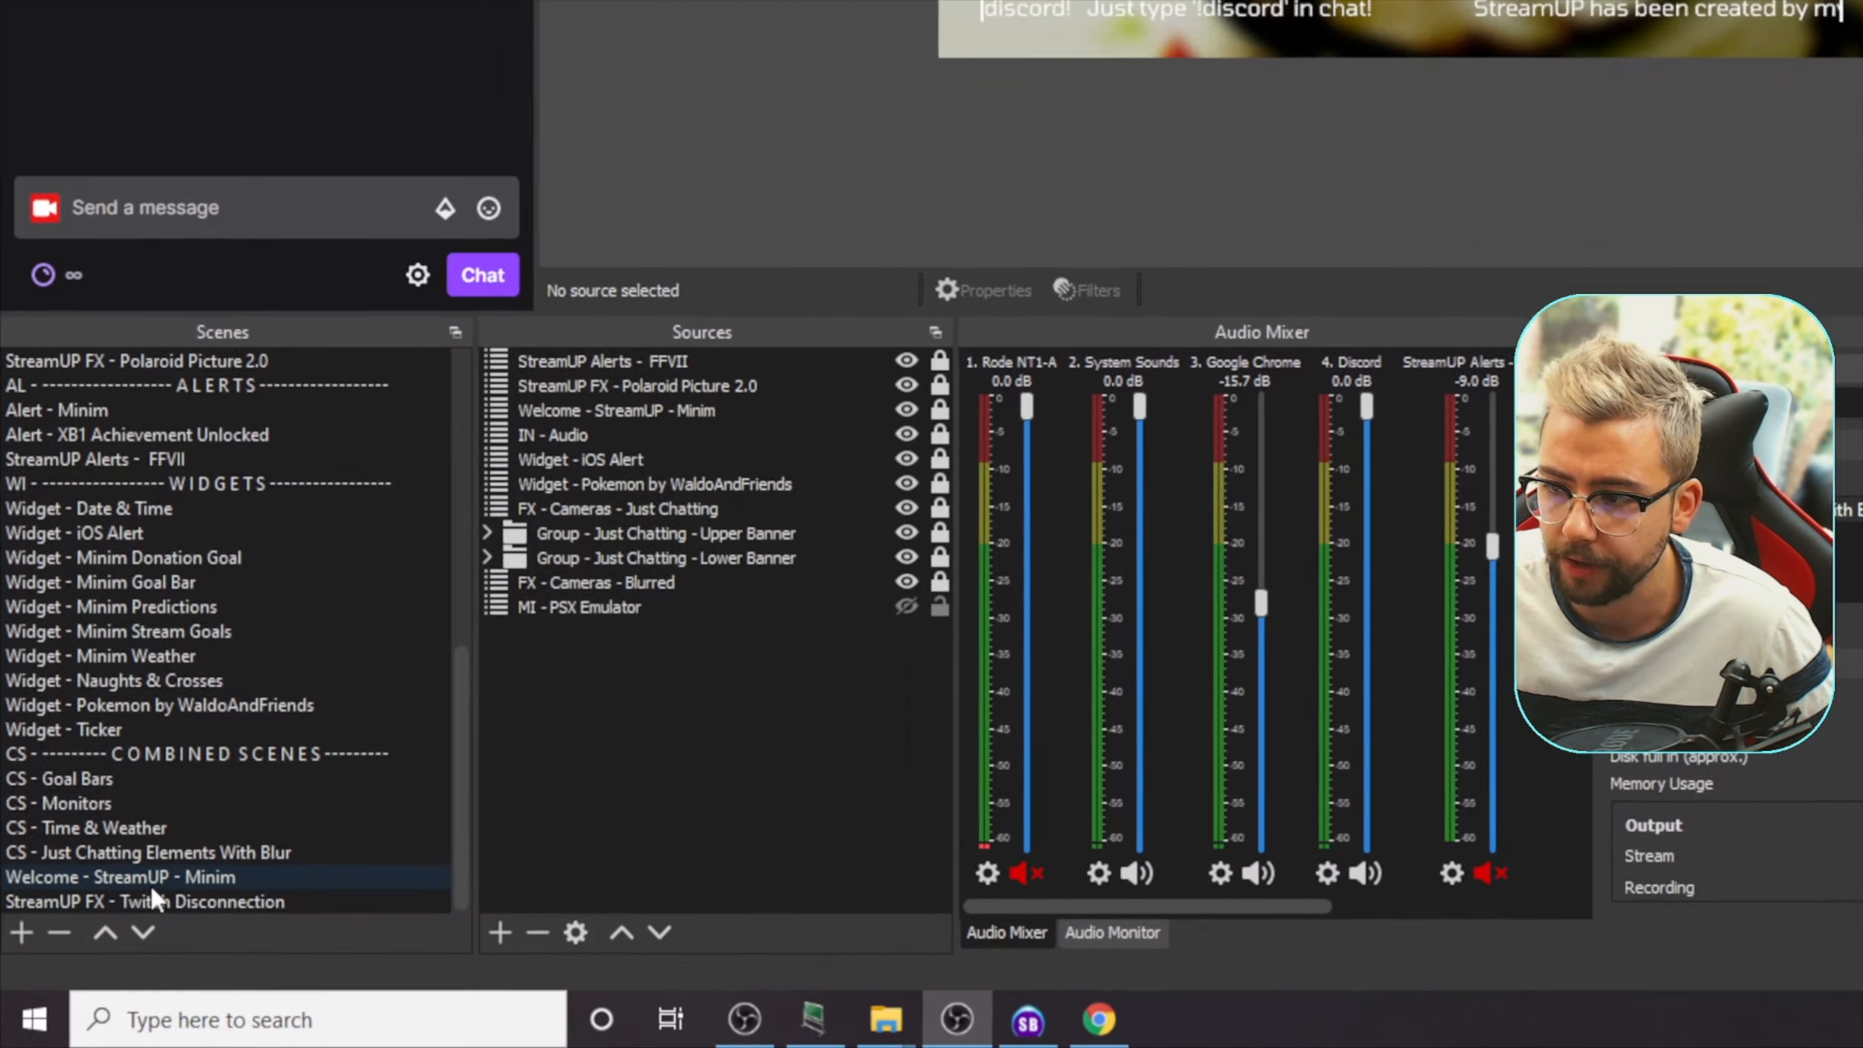
pyautogui.click(154, 901)
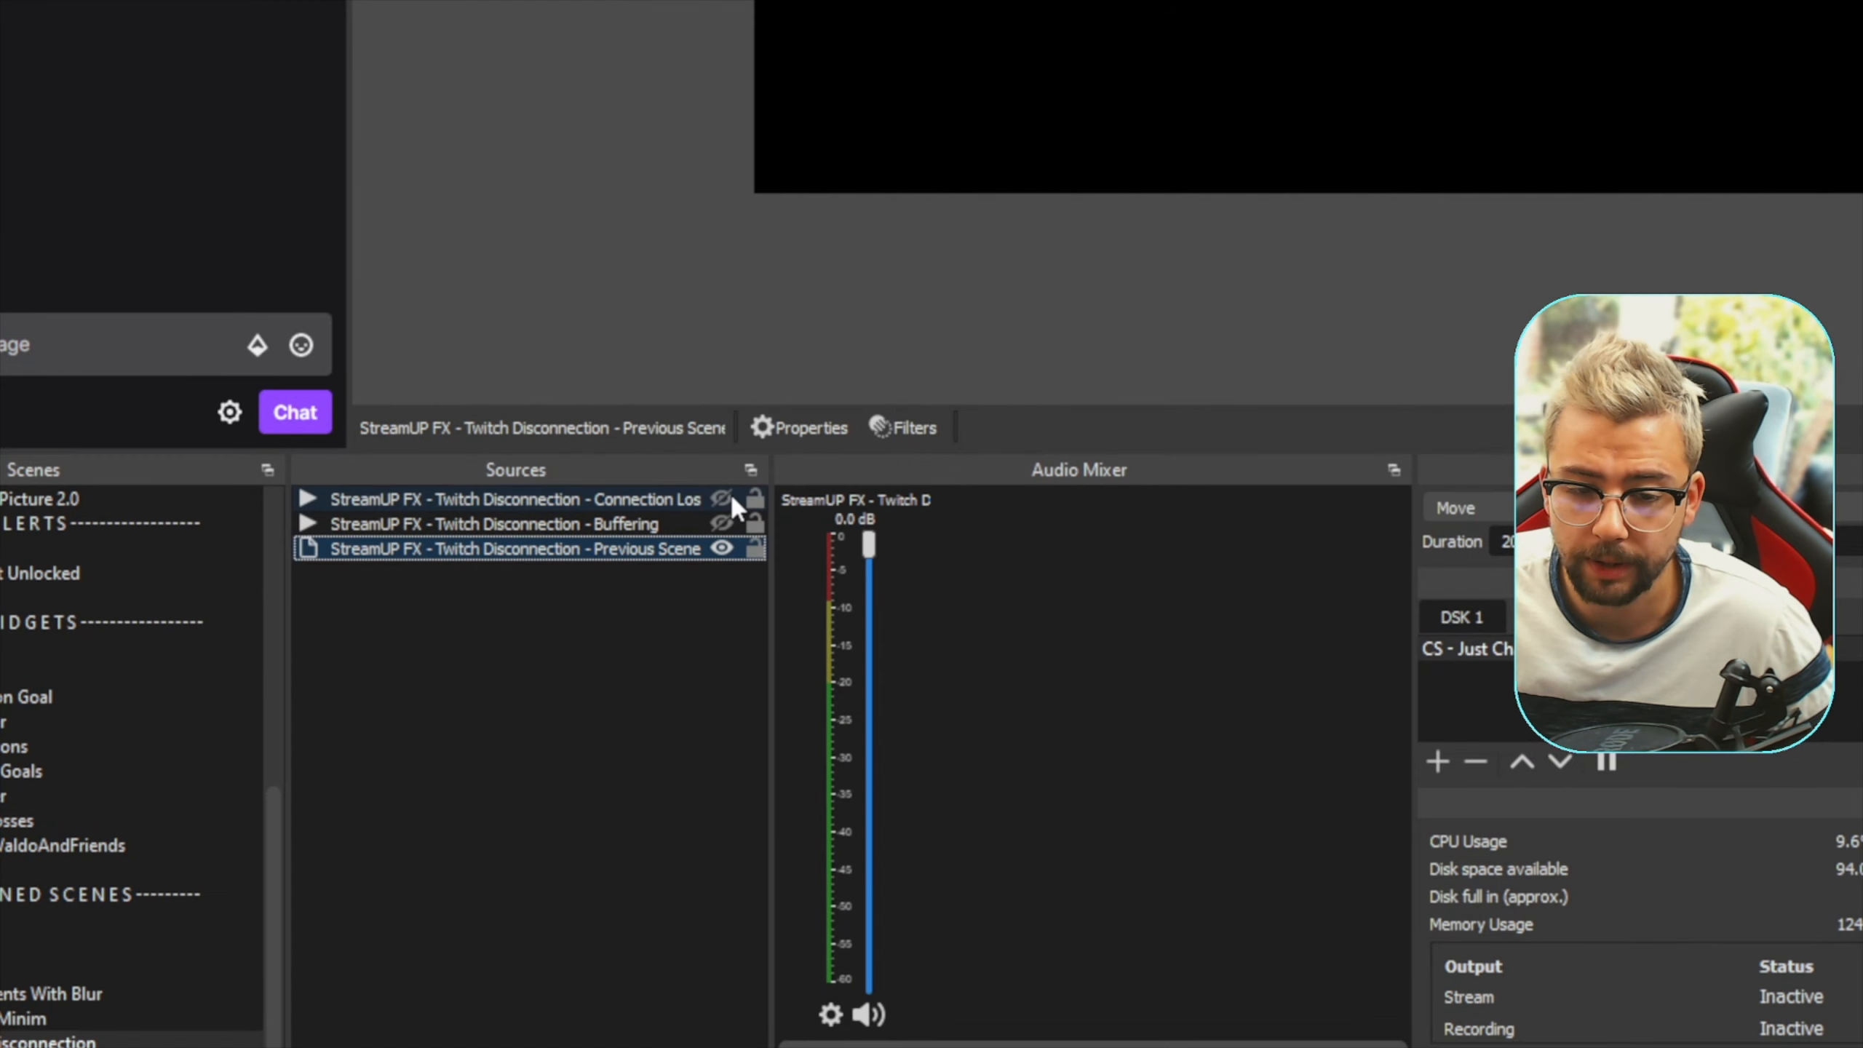
pyautogui.click(912, 358)
pyautogui.click(722, 500)
pyautogui.click(722, 524)
pyautogui.click(722, 524)
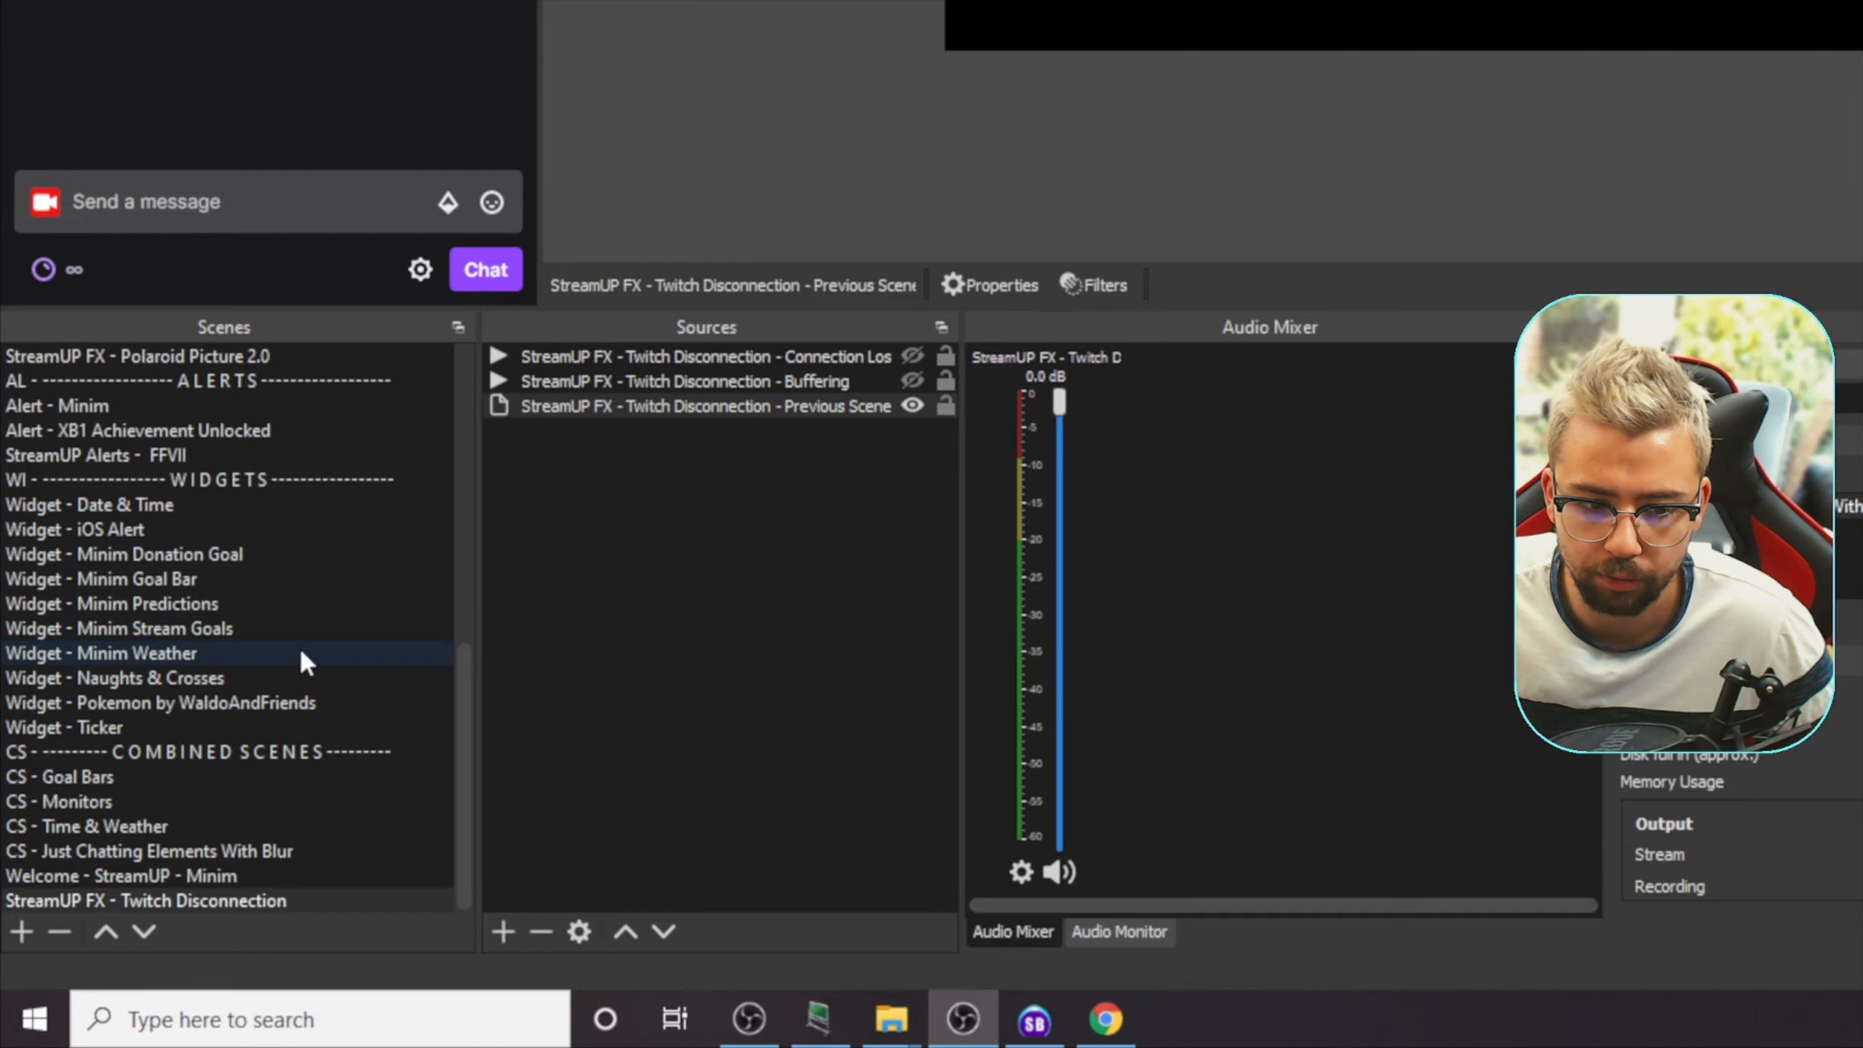
# Make PS - Just Chatting the active scene again
pyautogui.scroll(6, 265, 726)
pyautogui.scroll(3, 305, 661)
pyautogui.click(139, 381)
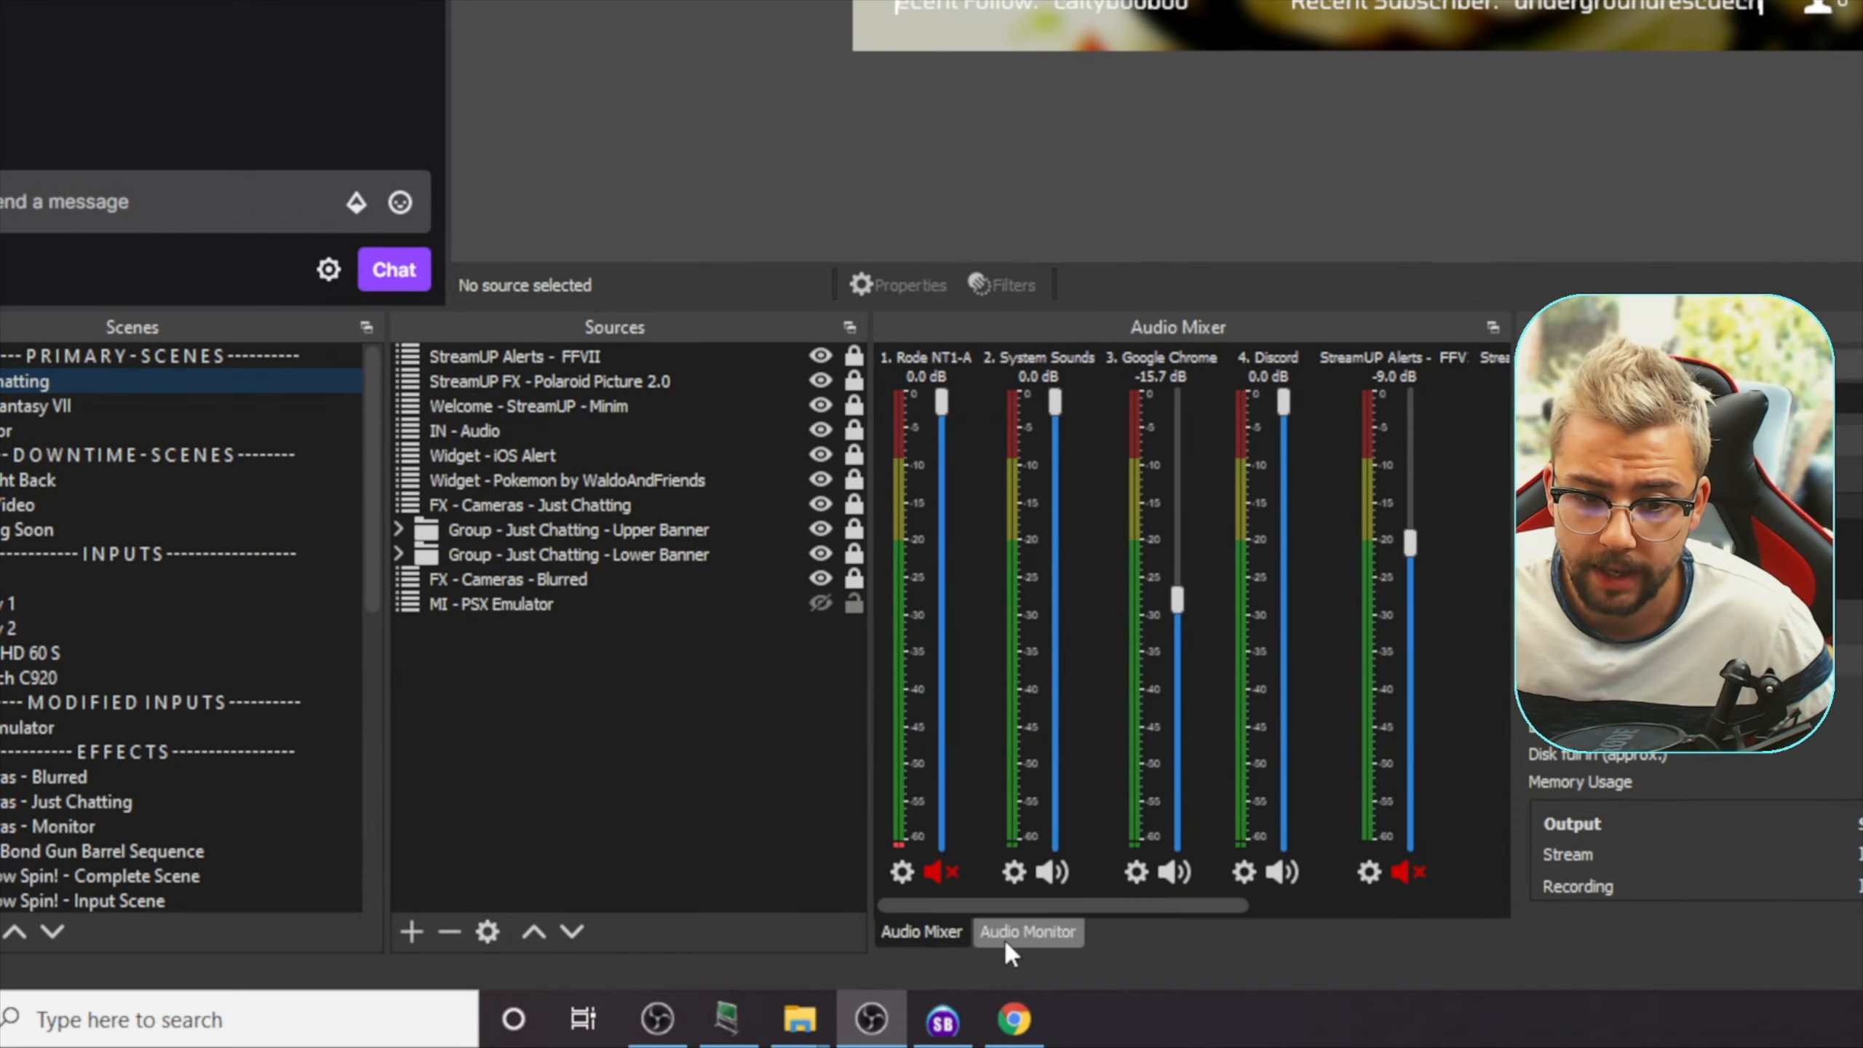
# Switch to Streamer.bot and open the Import Actions dialog from the actions list
pyautogui.click(944, 1021)
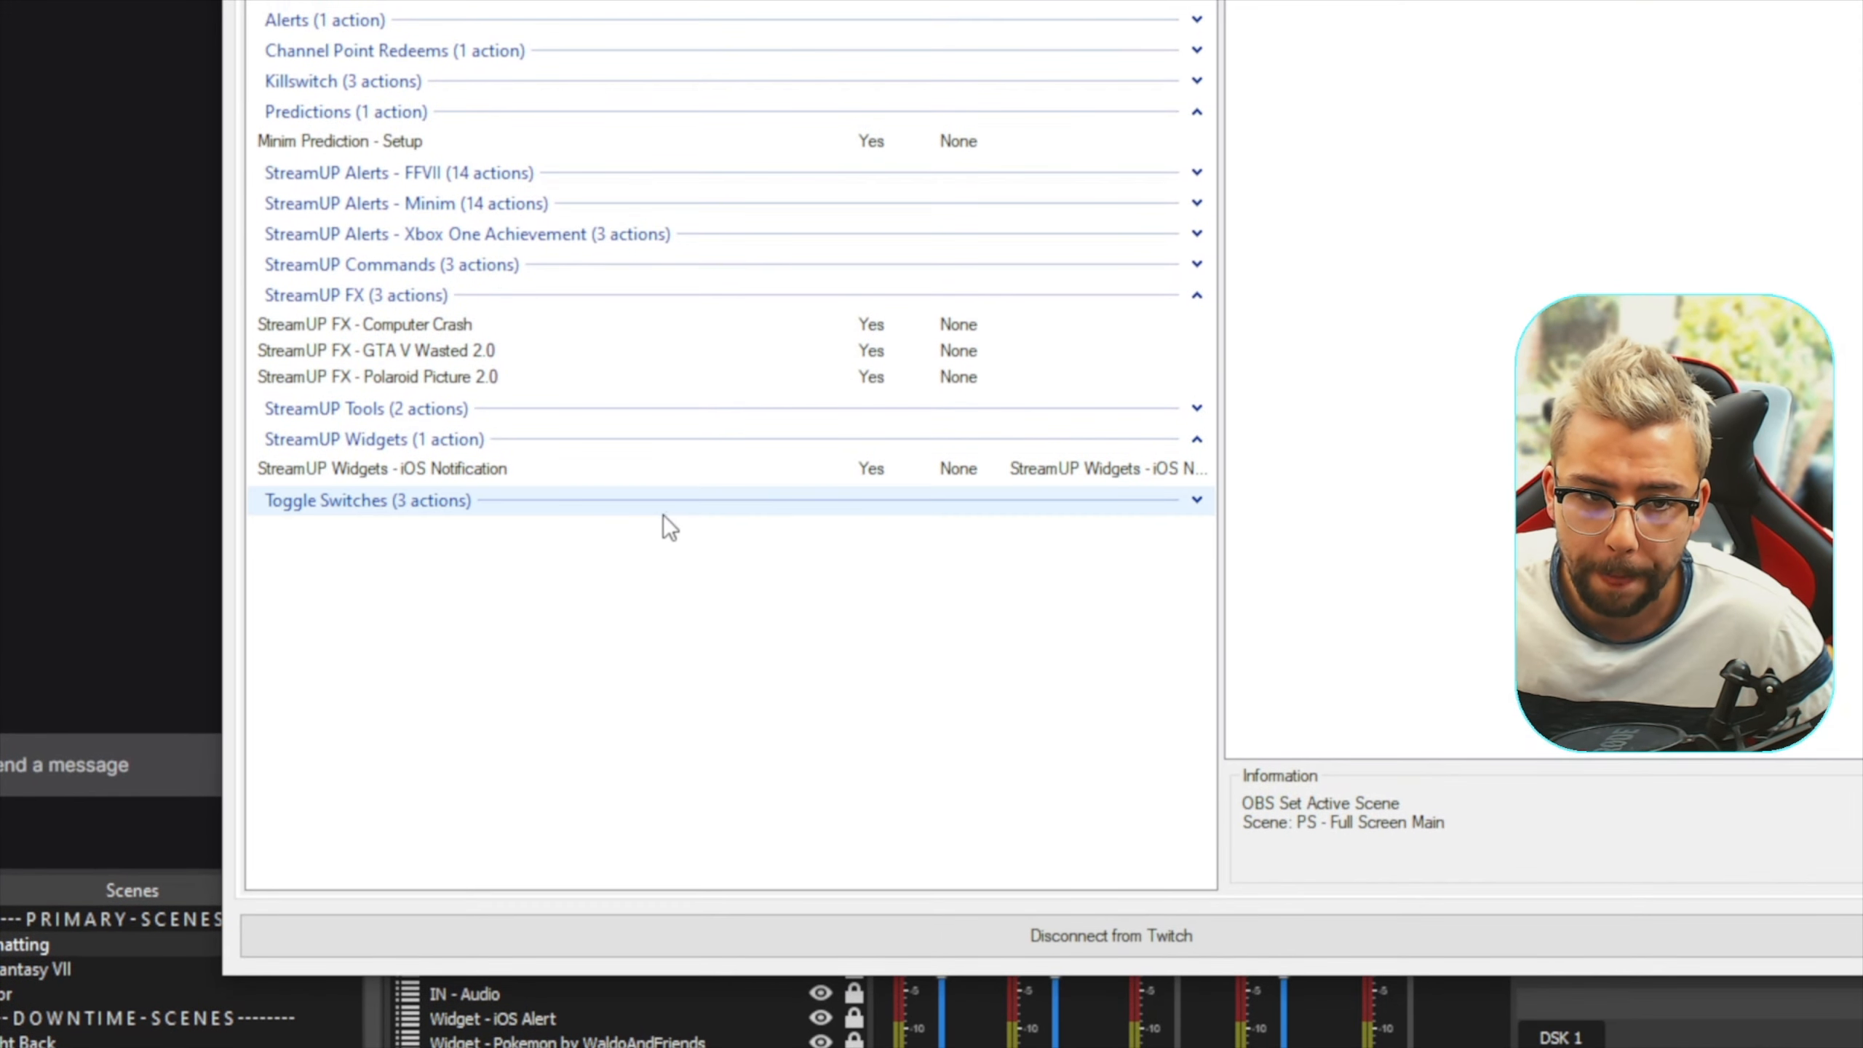
pyautogui.rightClick(668, 569)
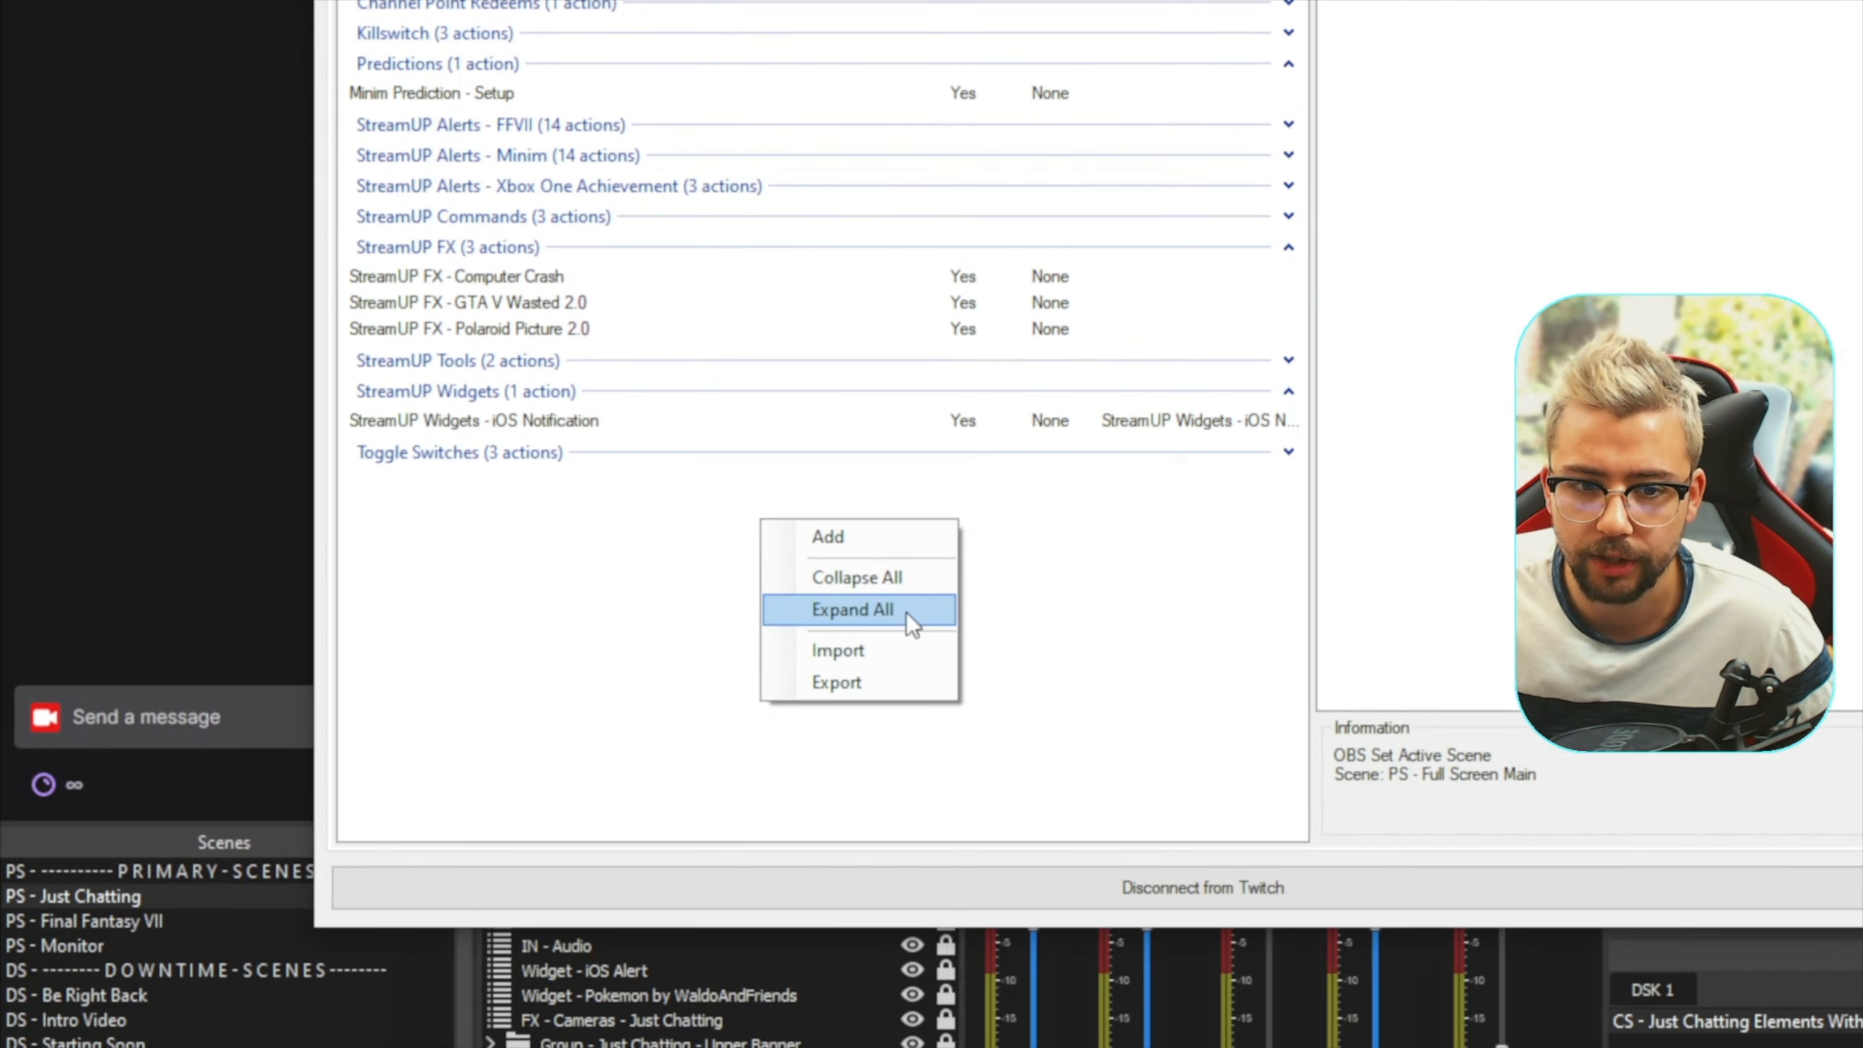
pyautogui.rightClick(660, 989)
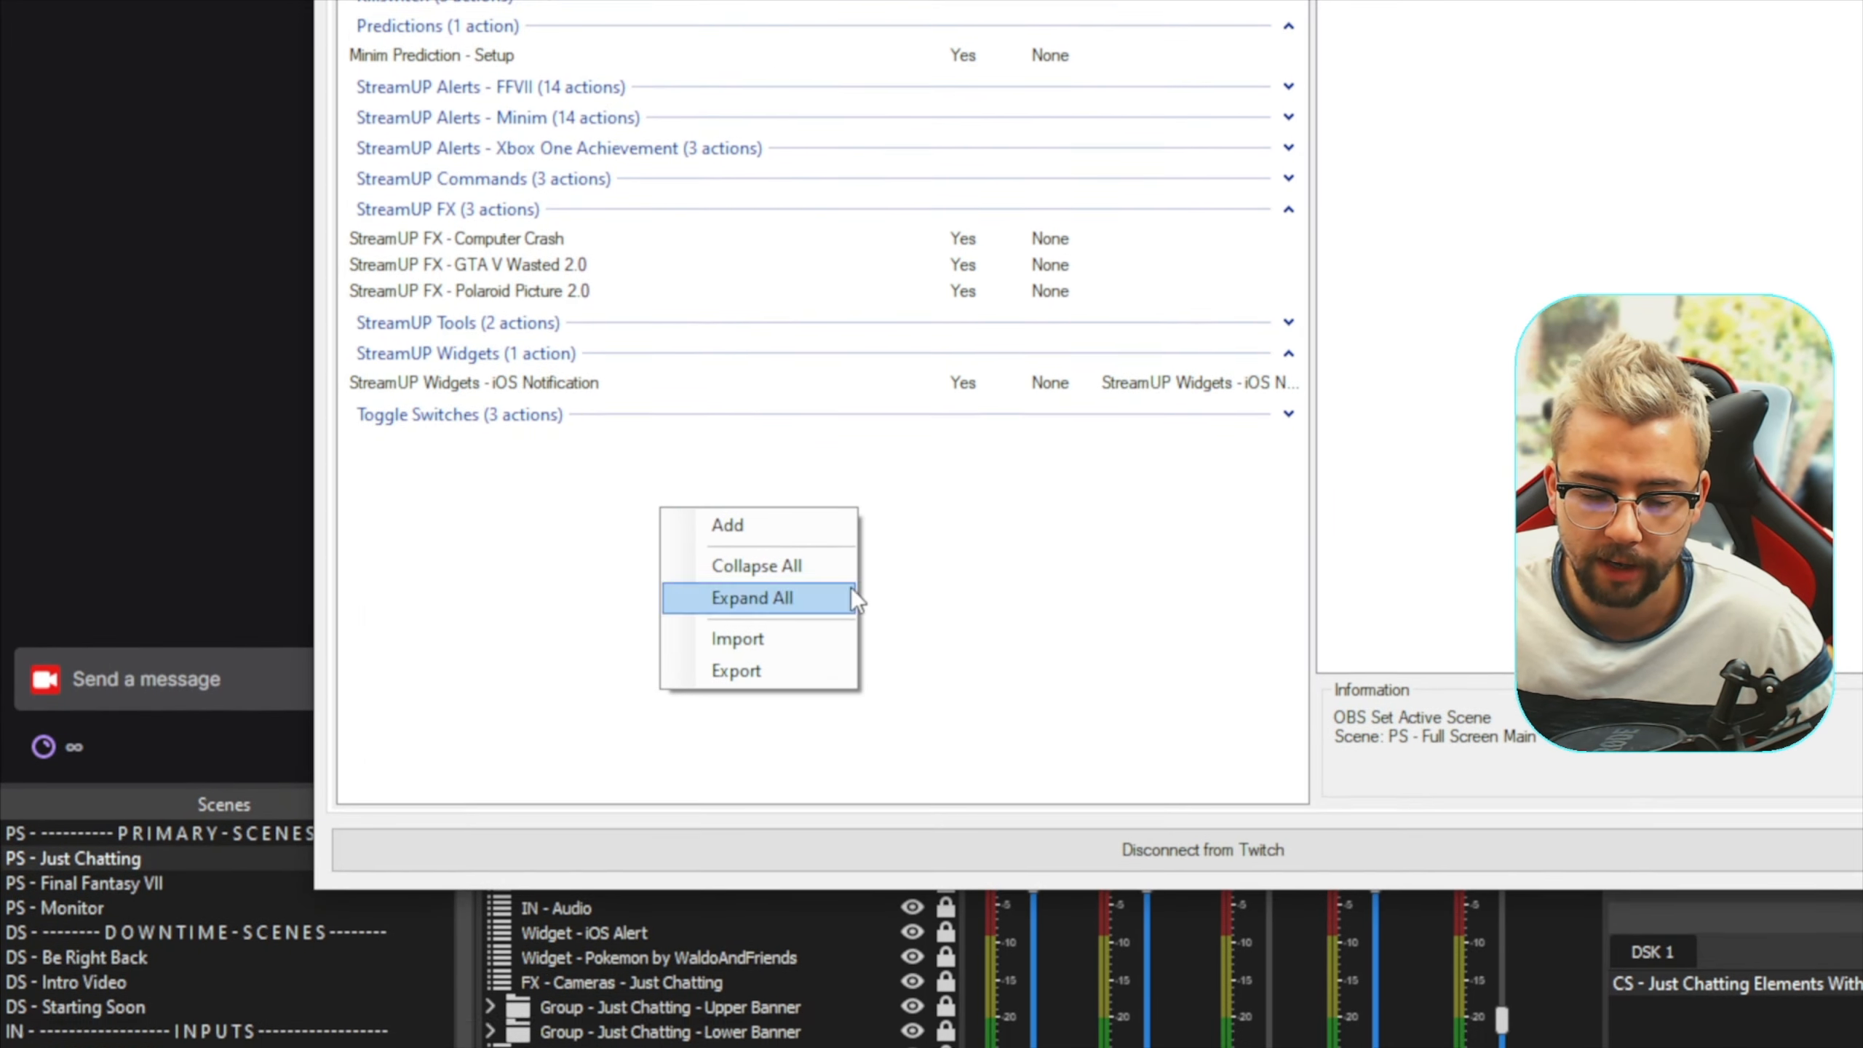
pyautogui.click(732, 667)
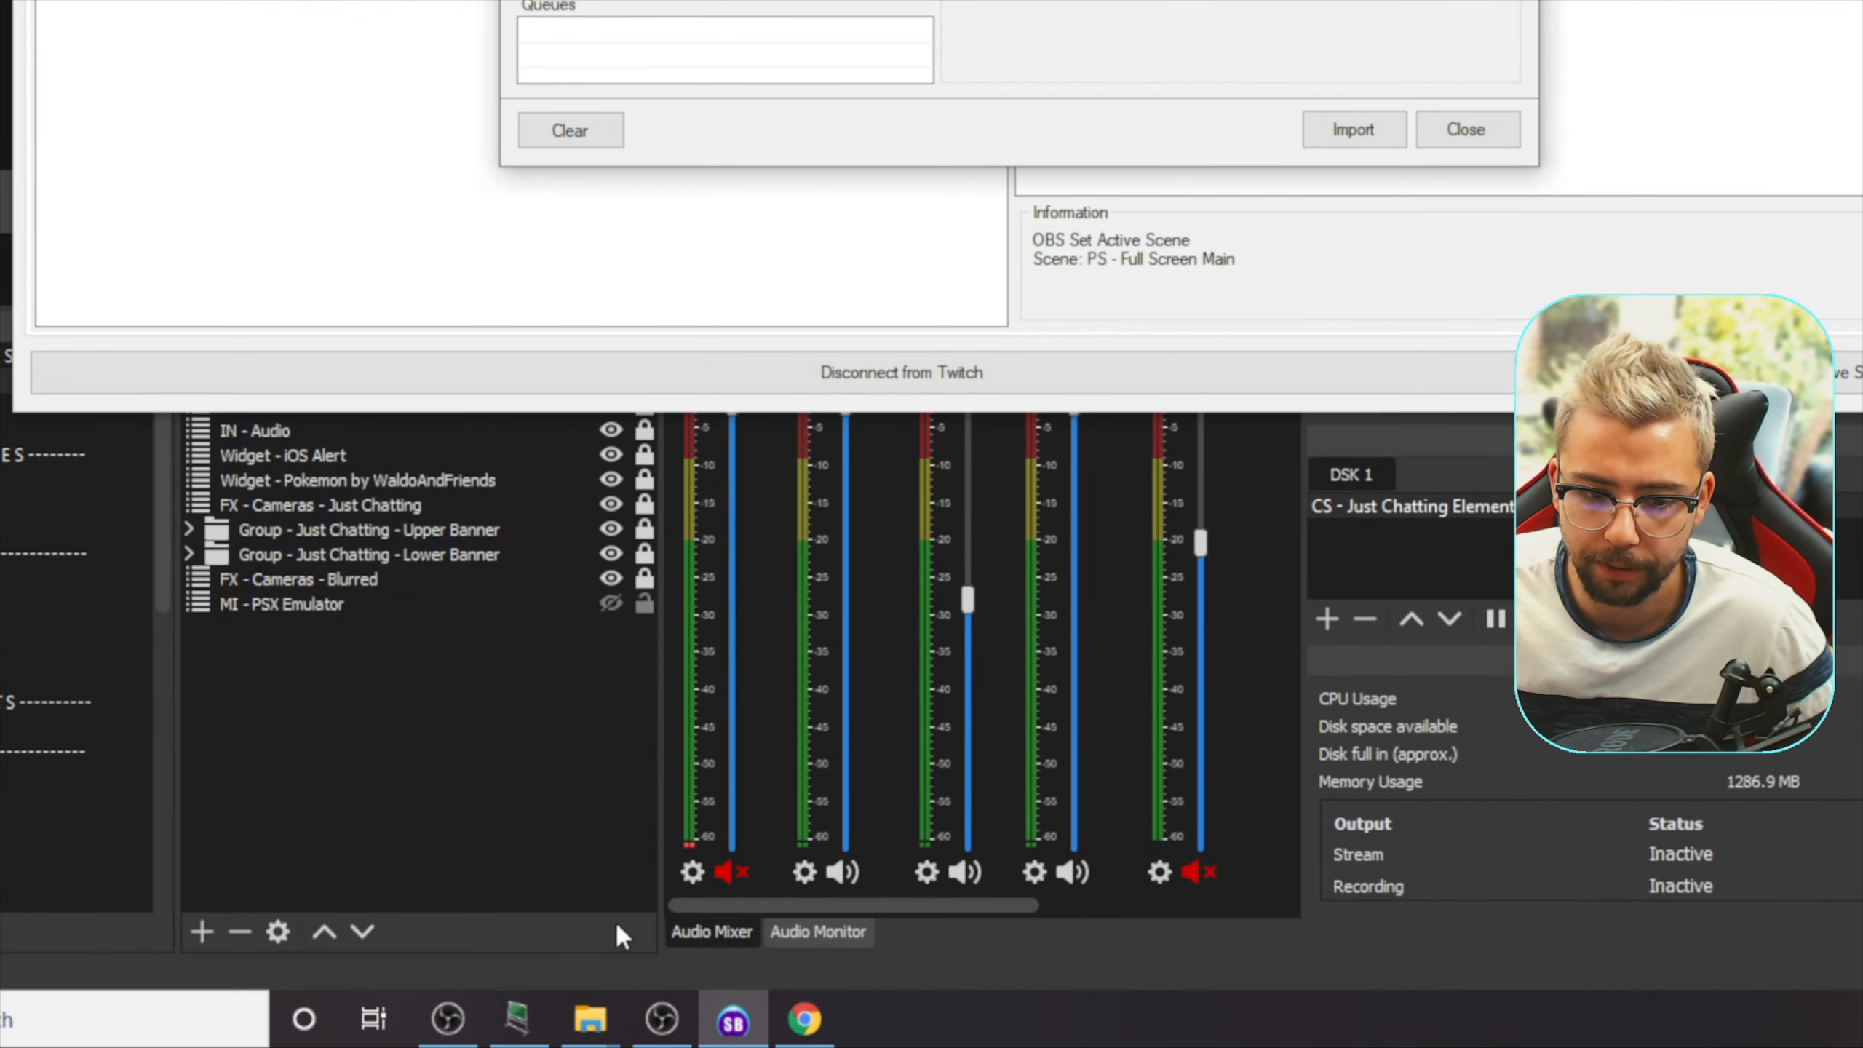
# In File Explorer, open the Streamer.Bot Install folder inside StreamUP - Twitch Disconnection, keeping the import dialog visible beside it
pyautogui.moveTo(590, 1019)
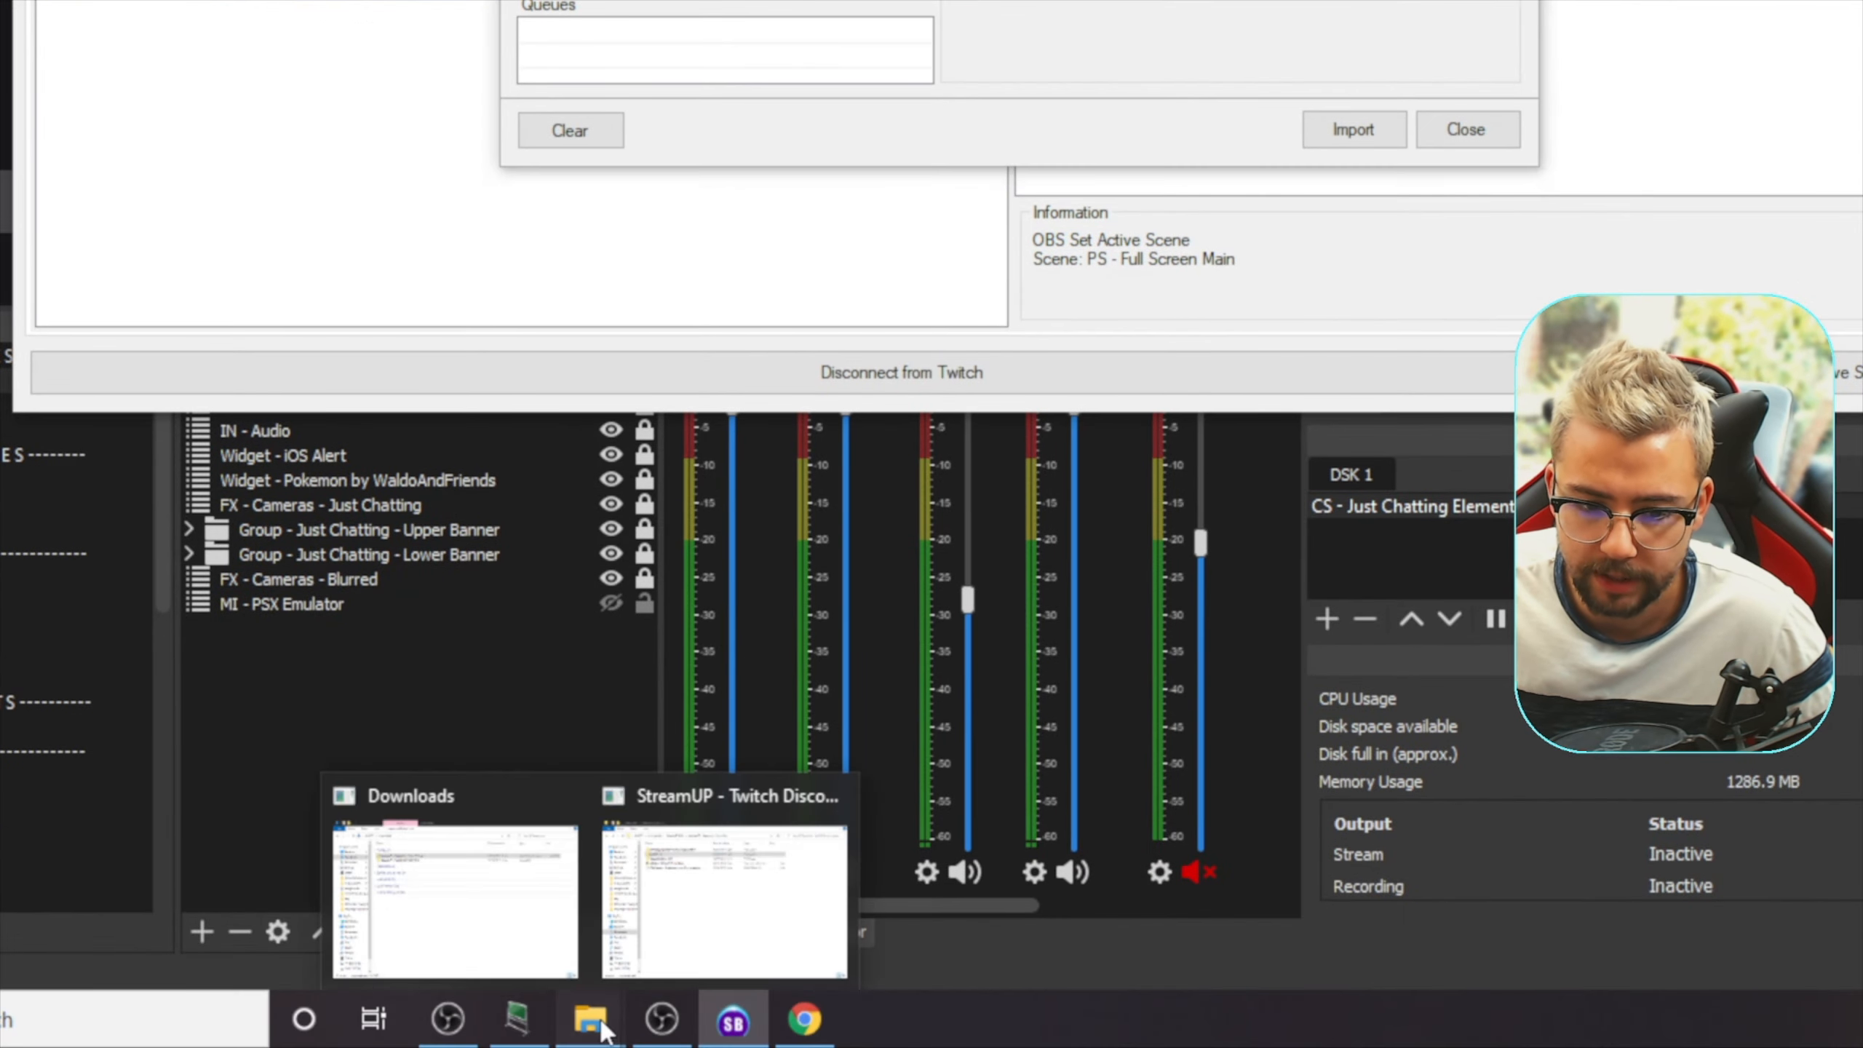
pyautogui.click(748, 884)
pyautogui.moveTo(1234, 356); pyautogui.dragTo(1833, 215)
pyautogui.doubleClick(1568, 465)
pyautogui.doubleClick(1124, 553)
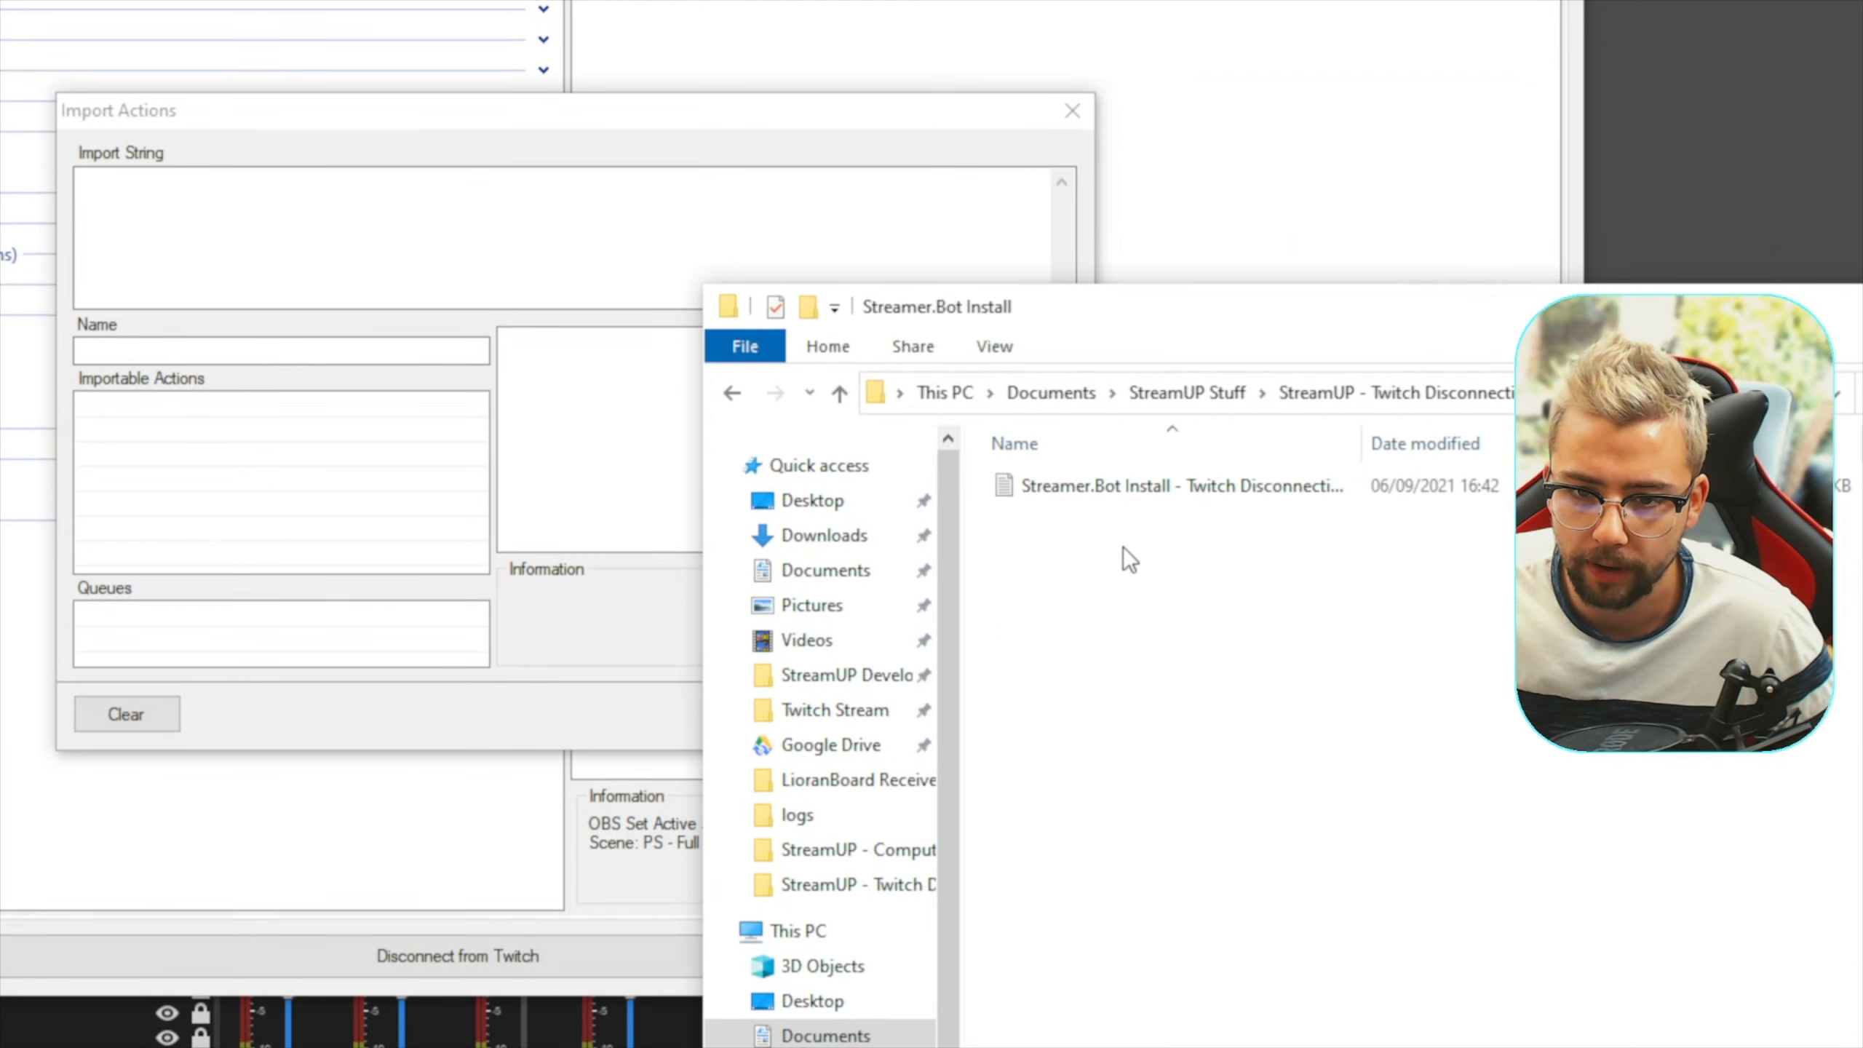
# Load the Streamer.Bot Install - Twitch Disconnection text file directly into the import string and clear the string again
pyautogui.moveTo(1153, 495); pyautogui.dragTo(414, 276)
pyautogui.moveTo(454, 449); pyautogui.dragTo(454, 448)
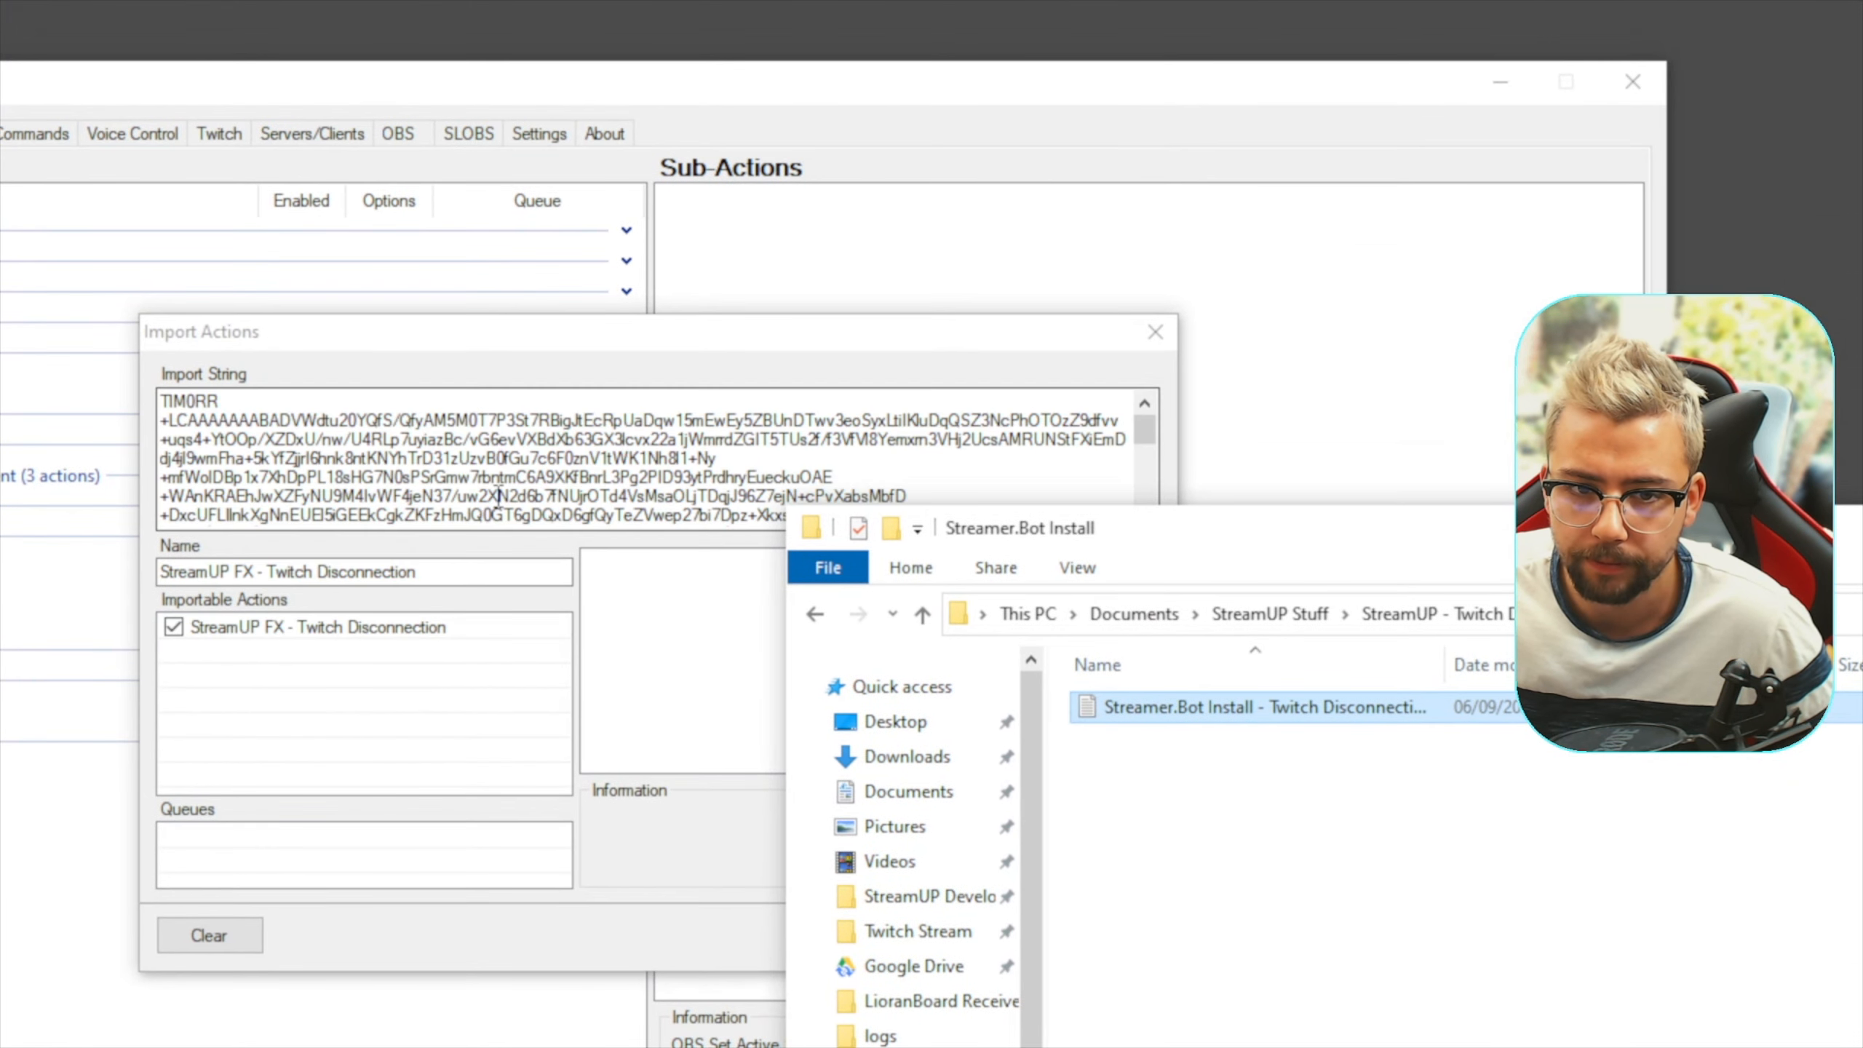
pyautogui.click(235, 610)
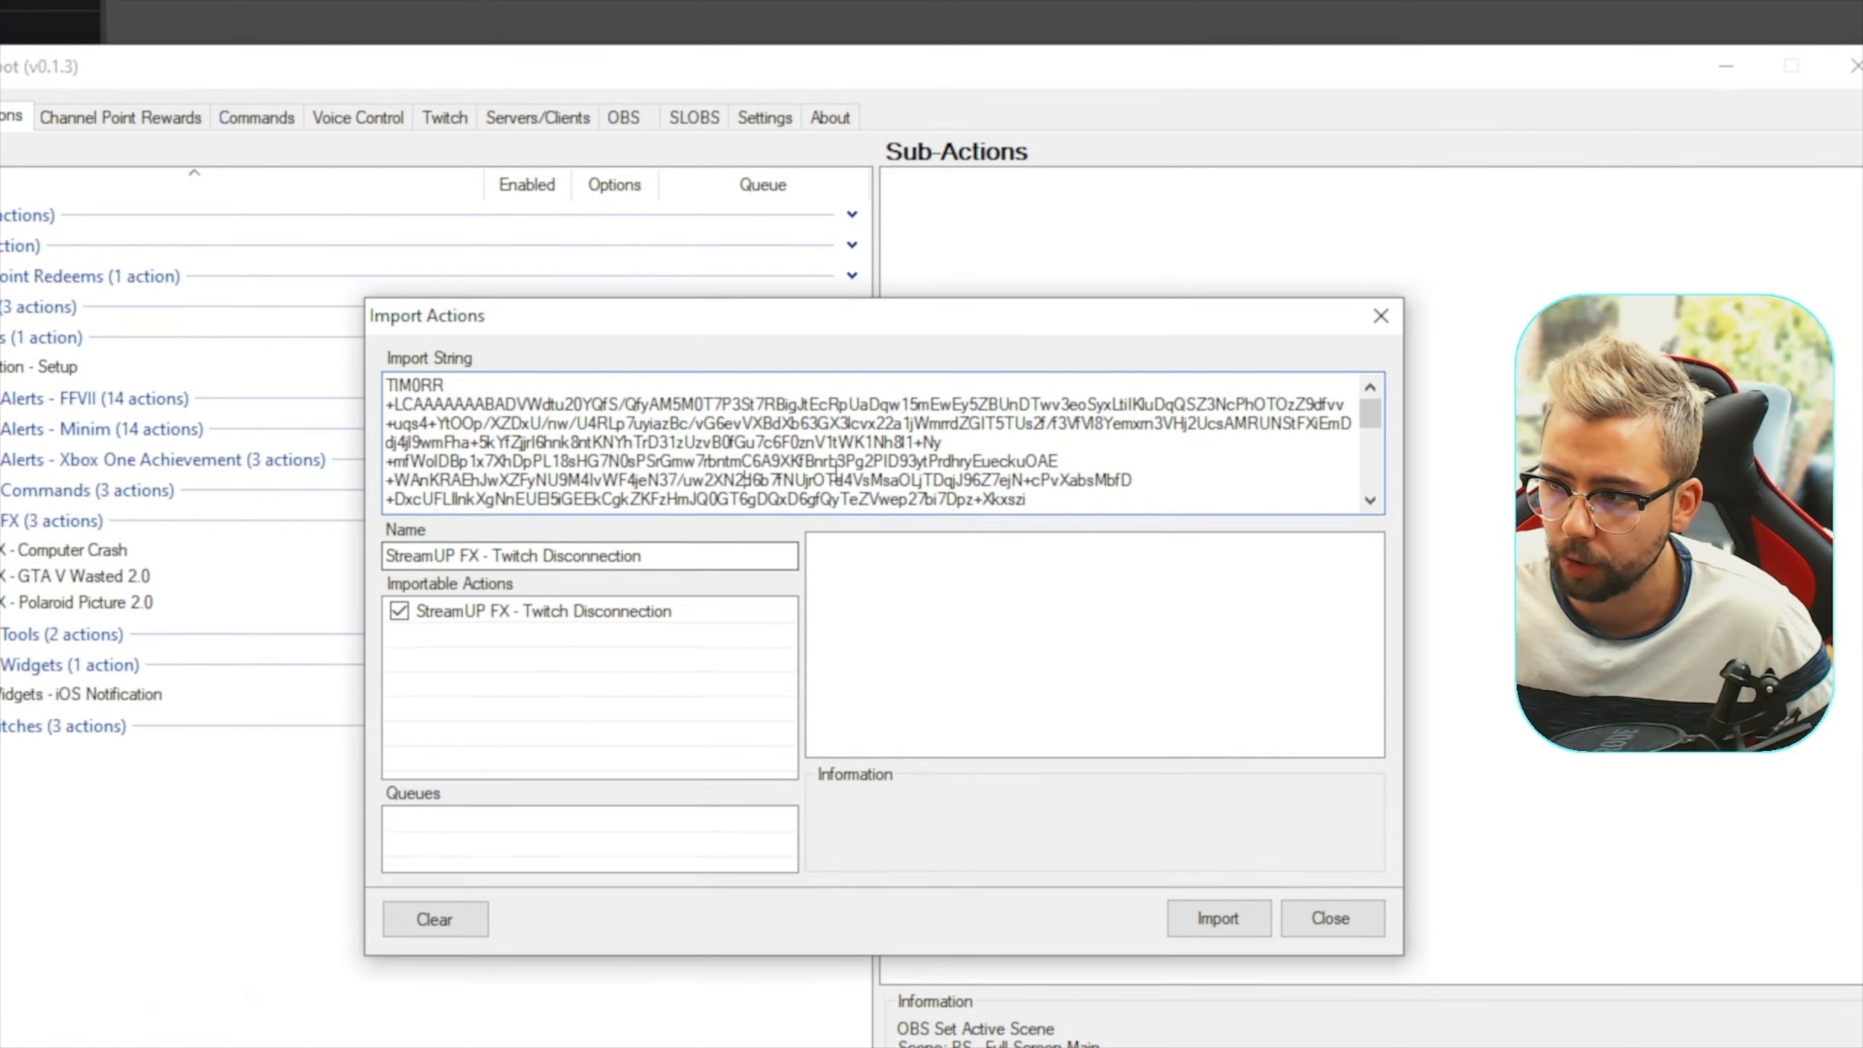
pyautogui.hotkey('ctrl', 'a')
pyautogui.press('BackSpace')
# Copy all text from Streamer.Bot Install - Twitch Disconnection.txt, paste it as the import string, and import the StreamUP FX - Twitch Disconnection action
pyautogui.hotkey('alt', 'Tab')
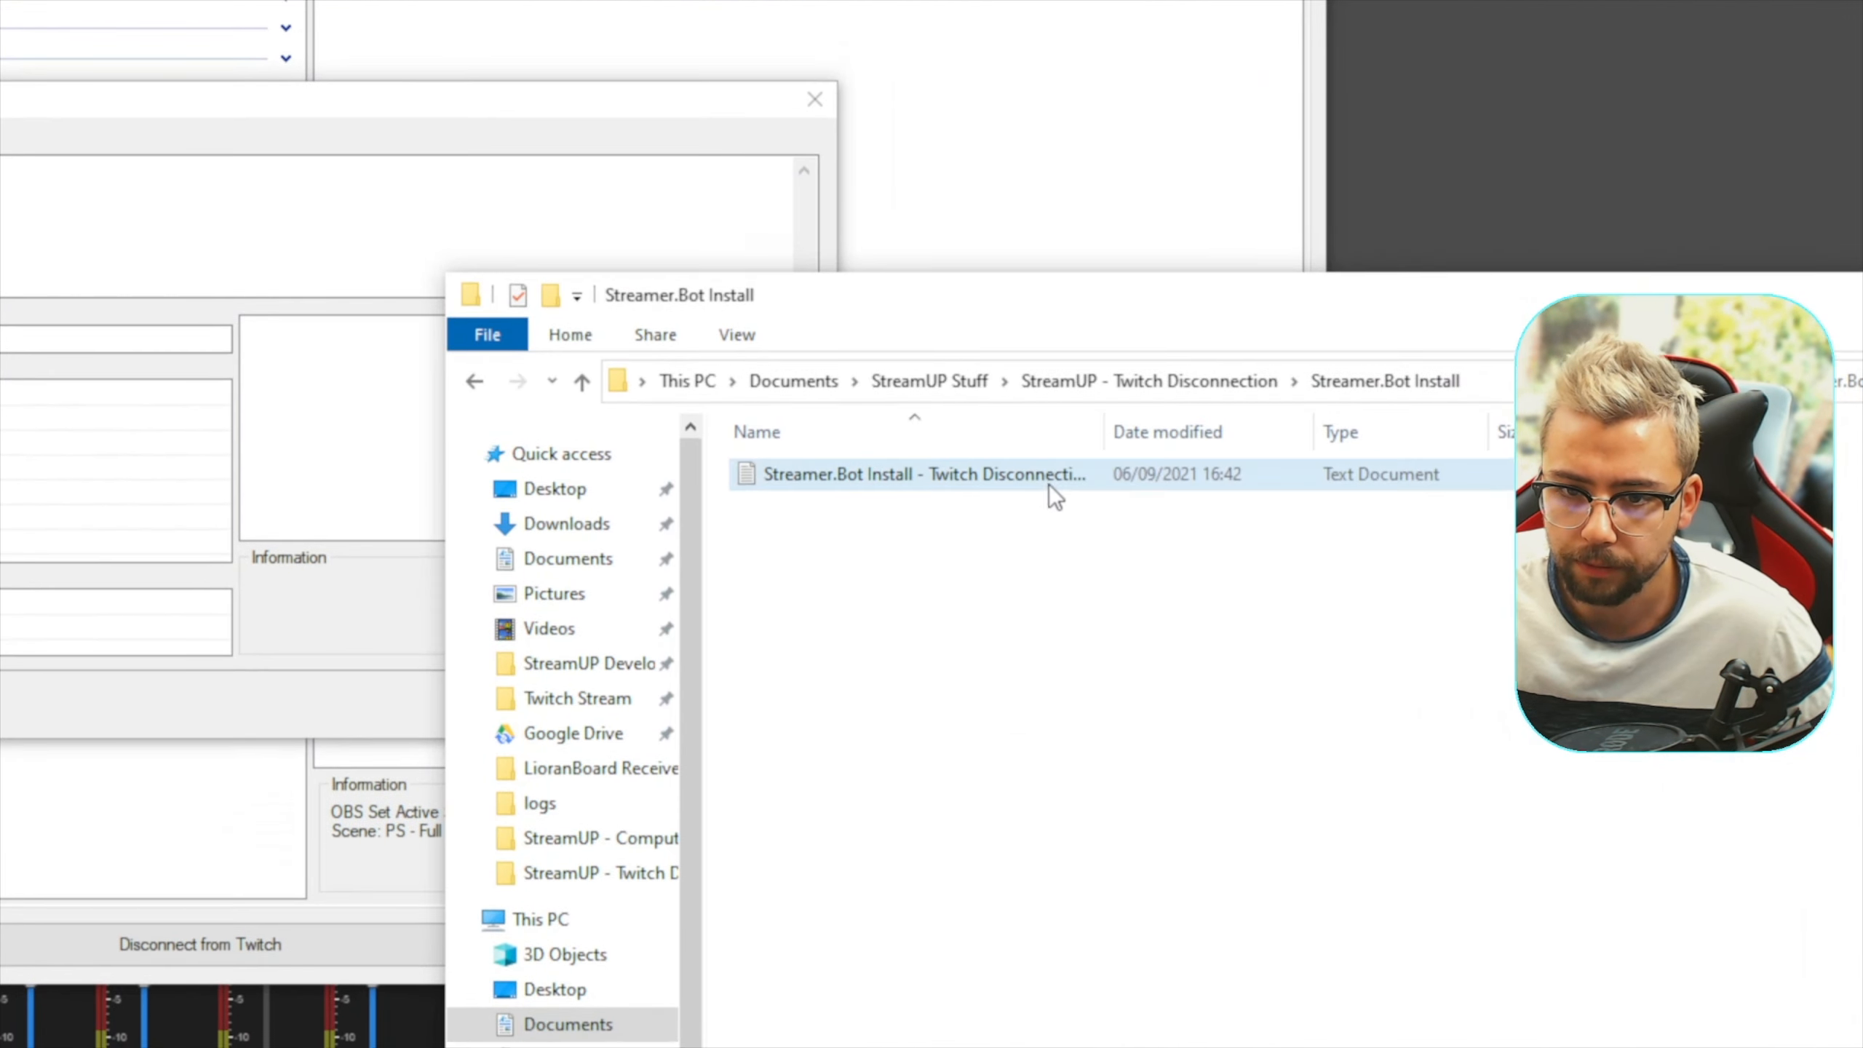
pyautogui.doubleClick(1053, 484)
pyautogui.hotkey('ctrl', 'a')
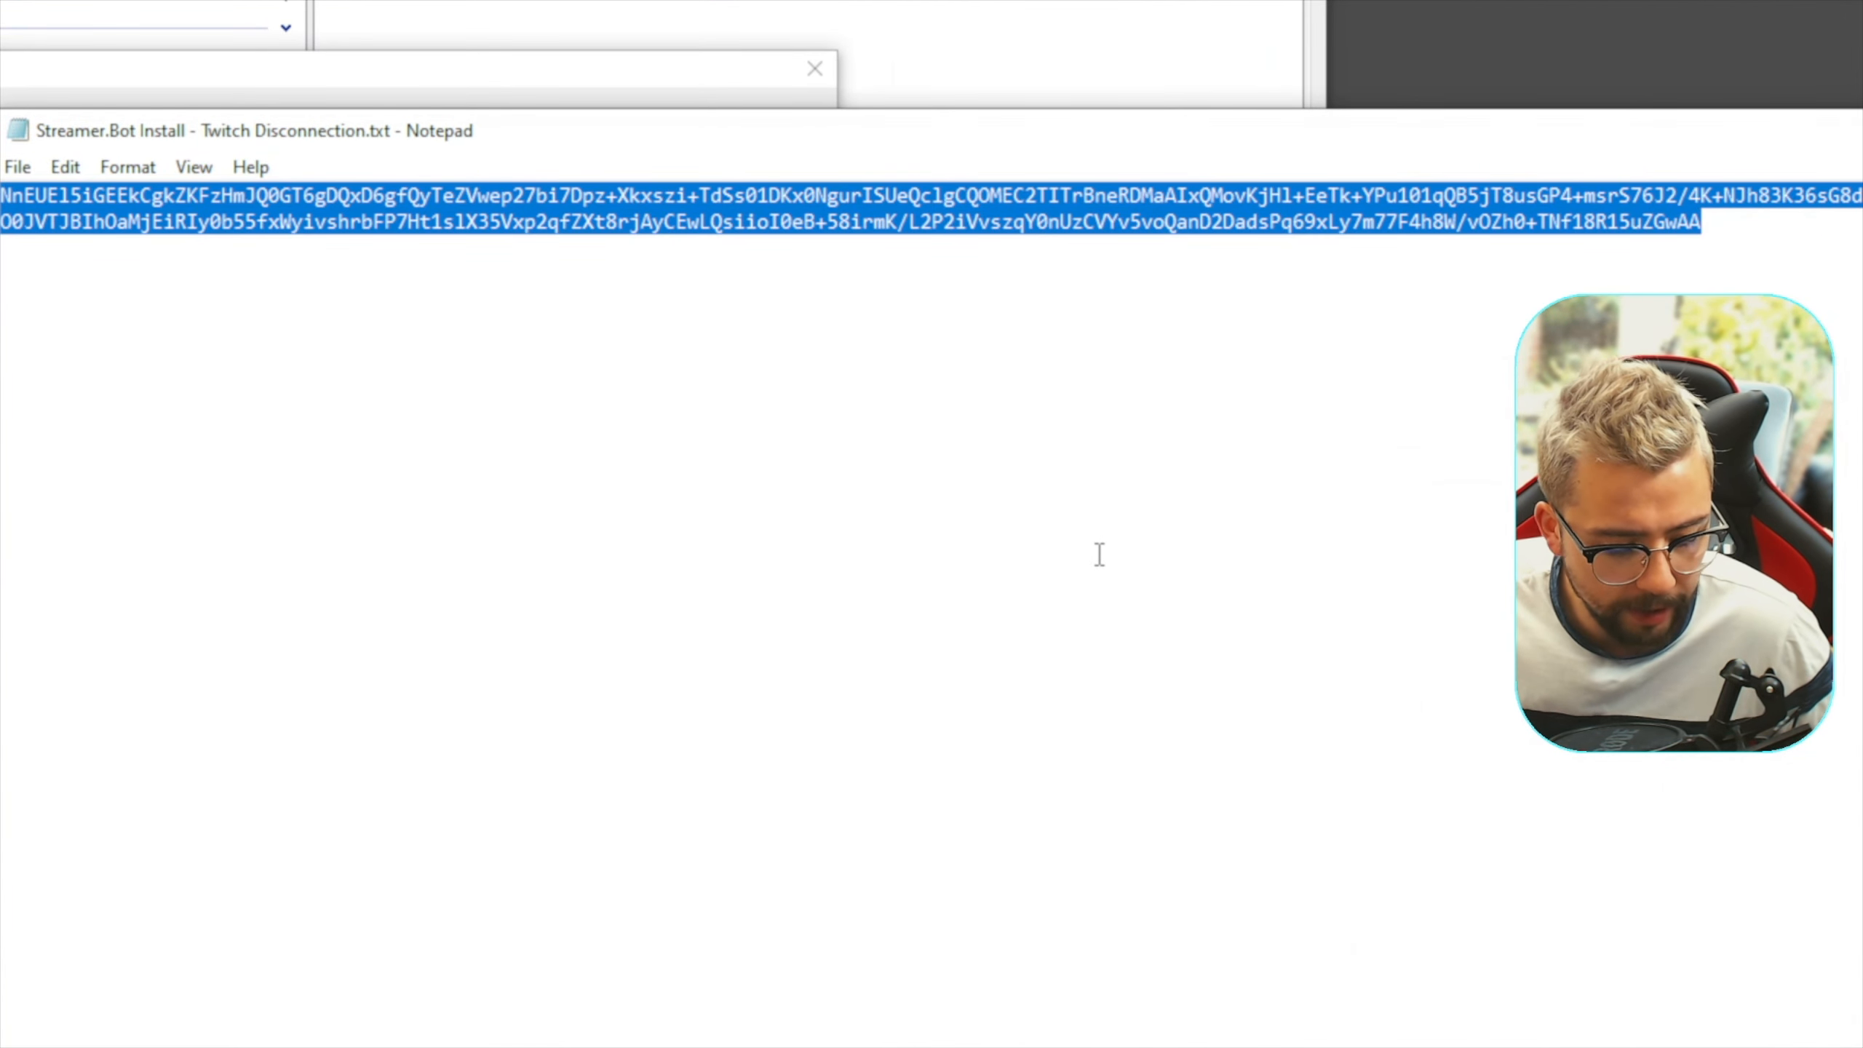
pyautogui.hotkey('alt', 'Tab')
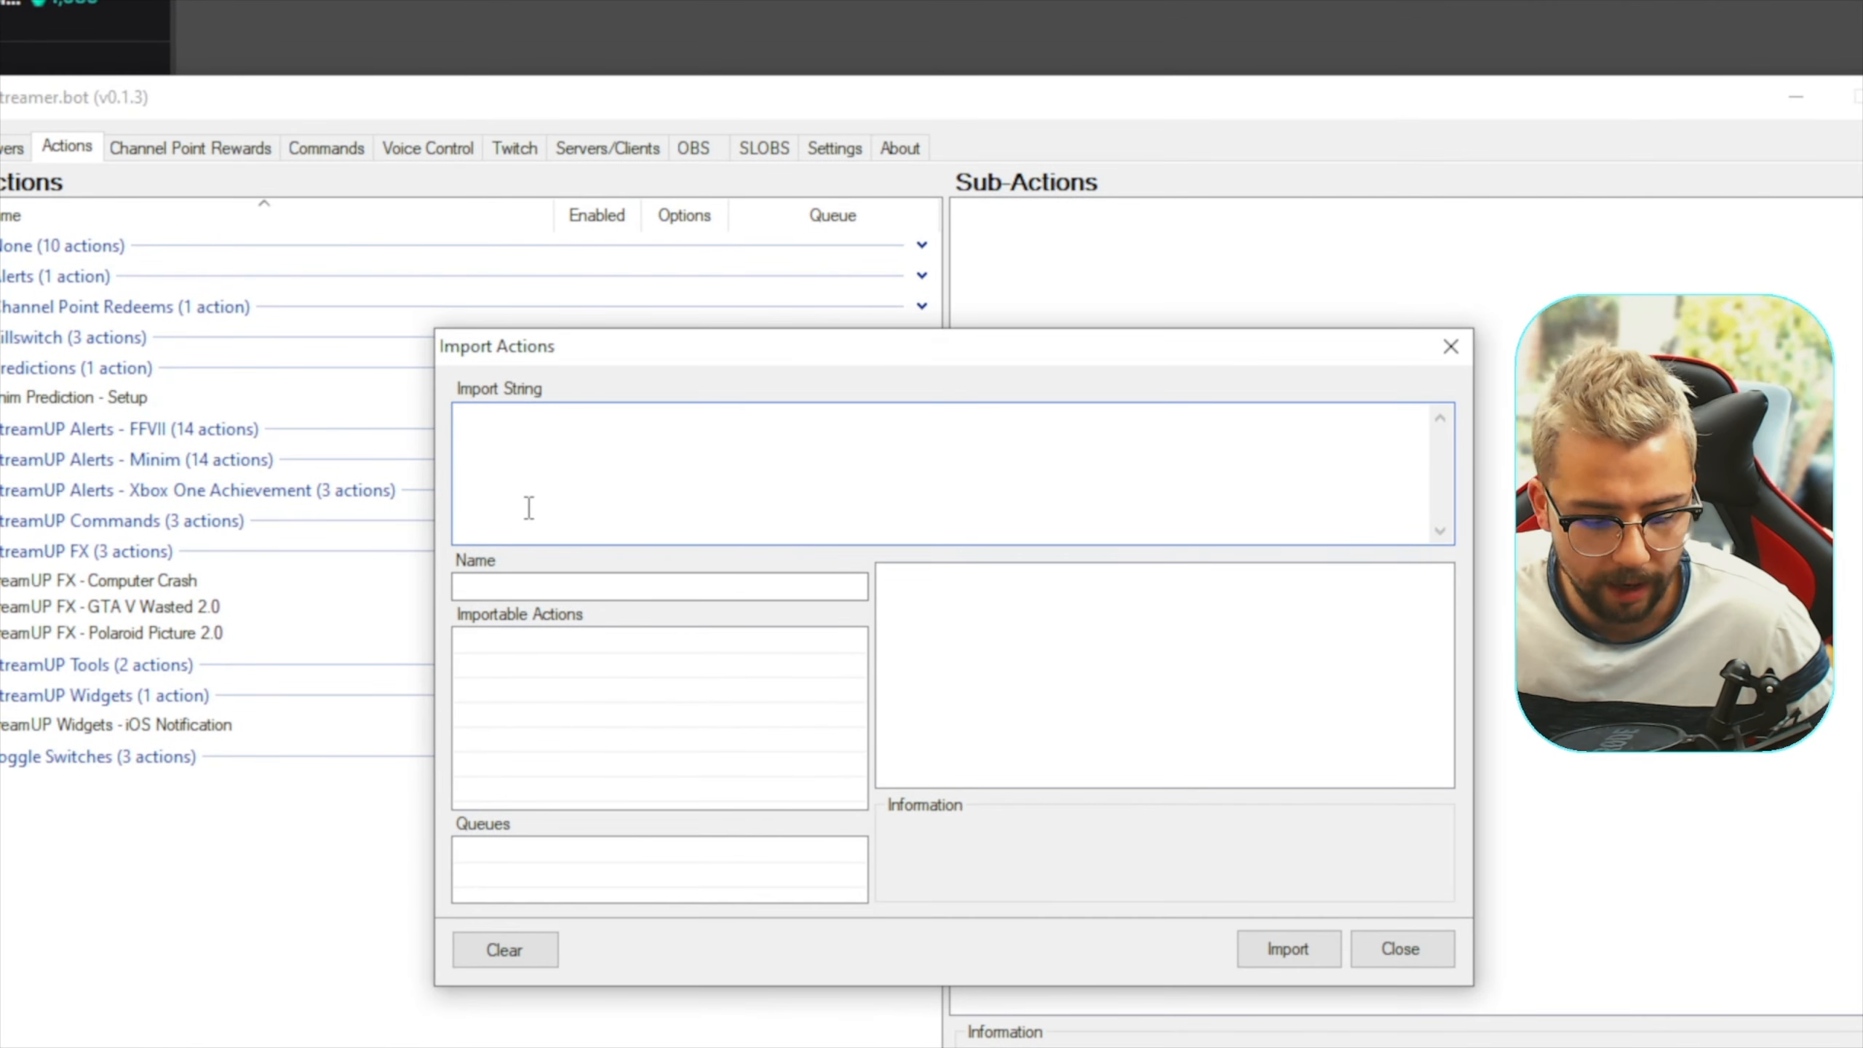
pyautogui.hotkey('ctrl', 'v')
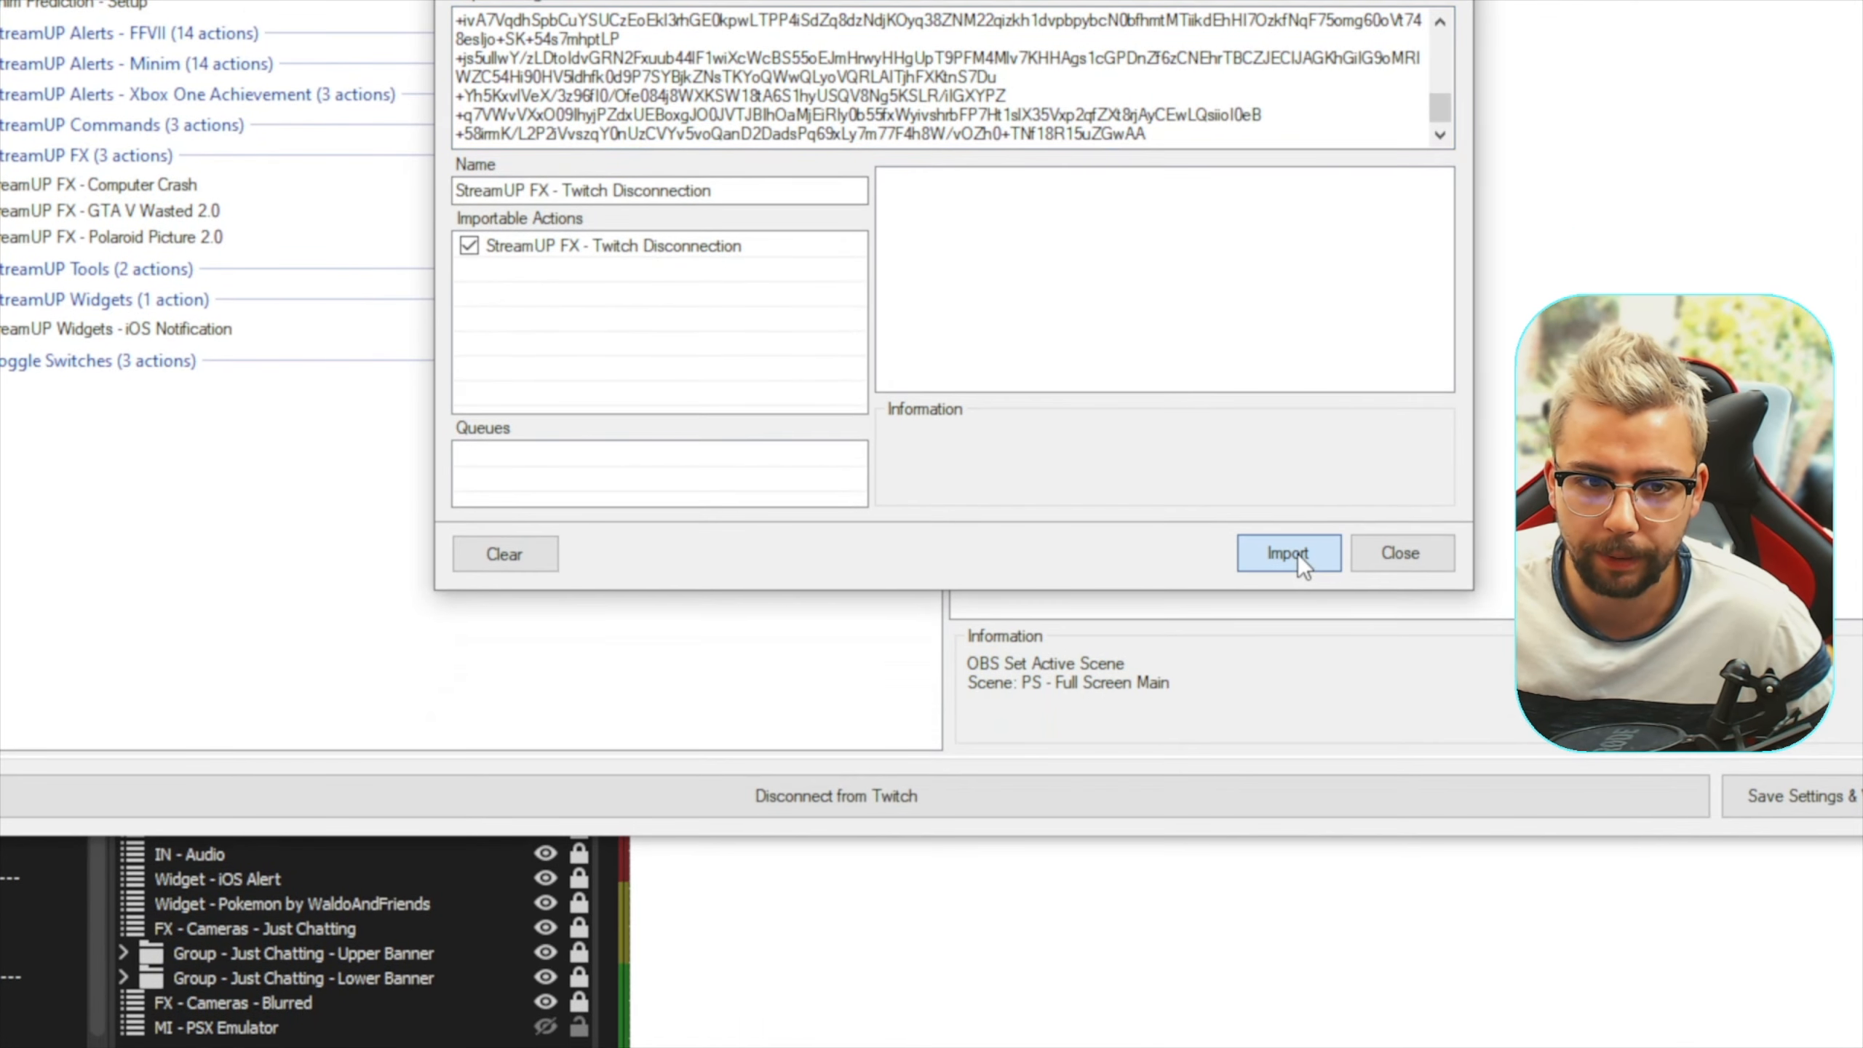
pyautogui.click(1289, 850)
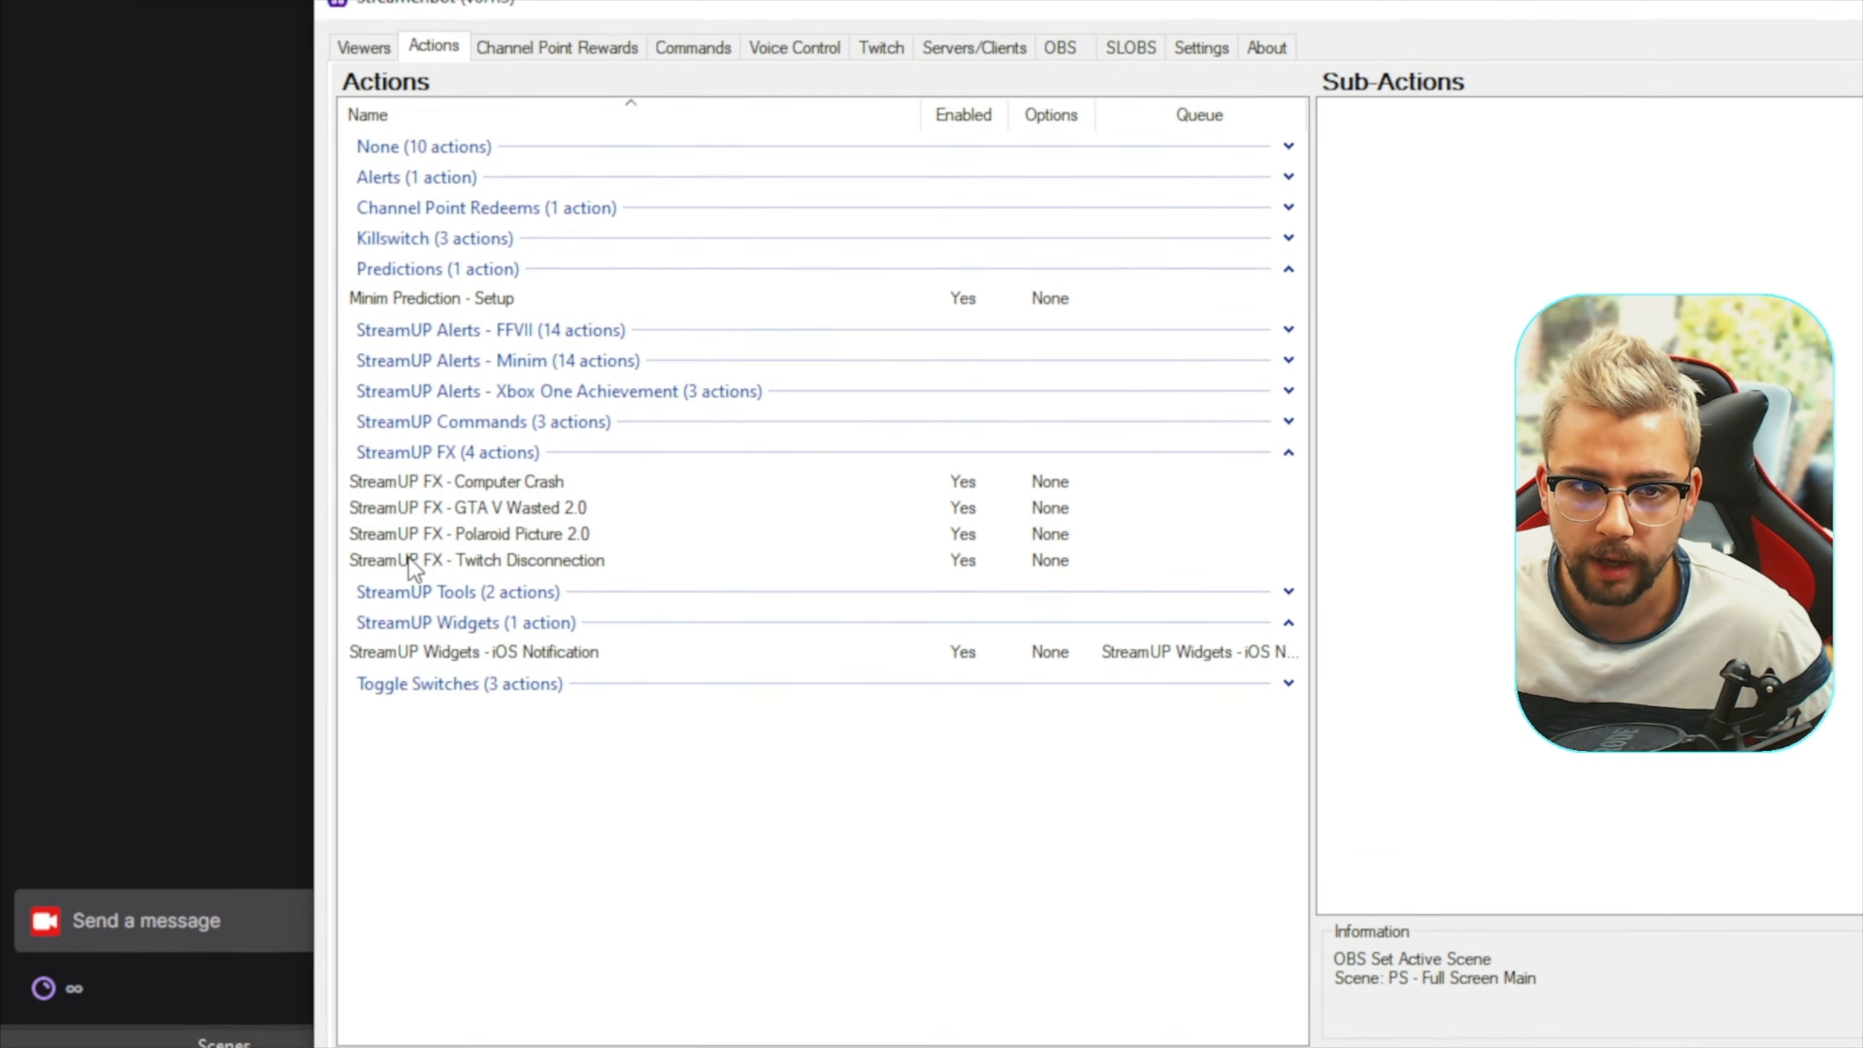
# Select the StreamUP FX - Twitch Disconnection action and expand its Setup, Animation and Reset sub-action groups for review
pyautogui.click(569, 561)
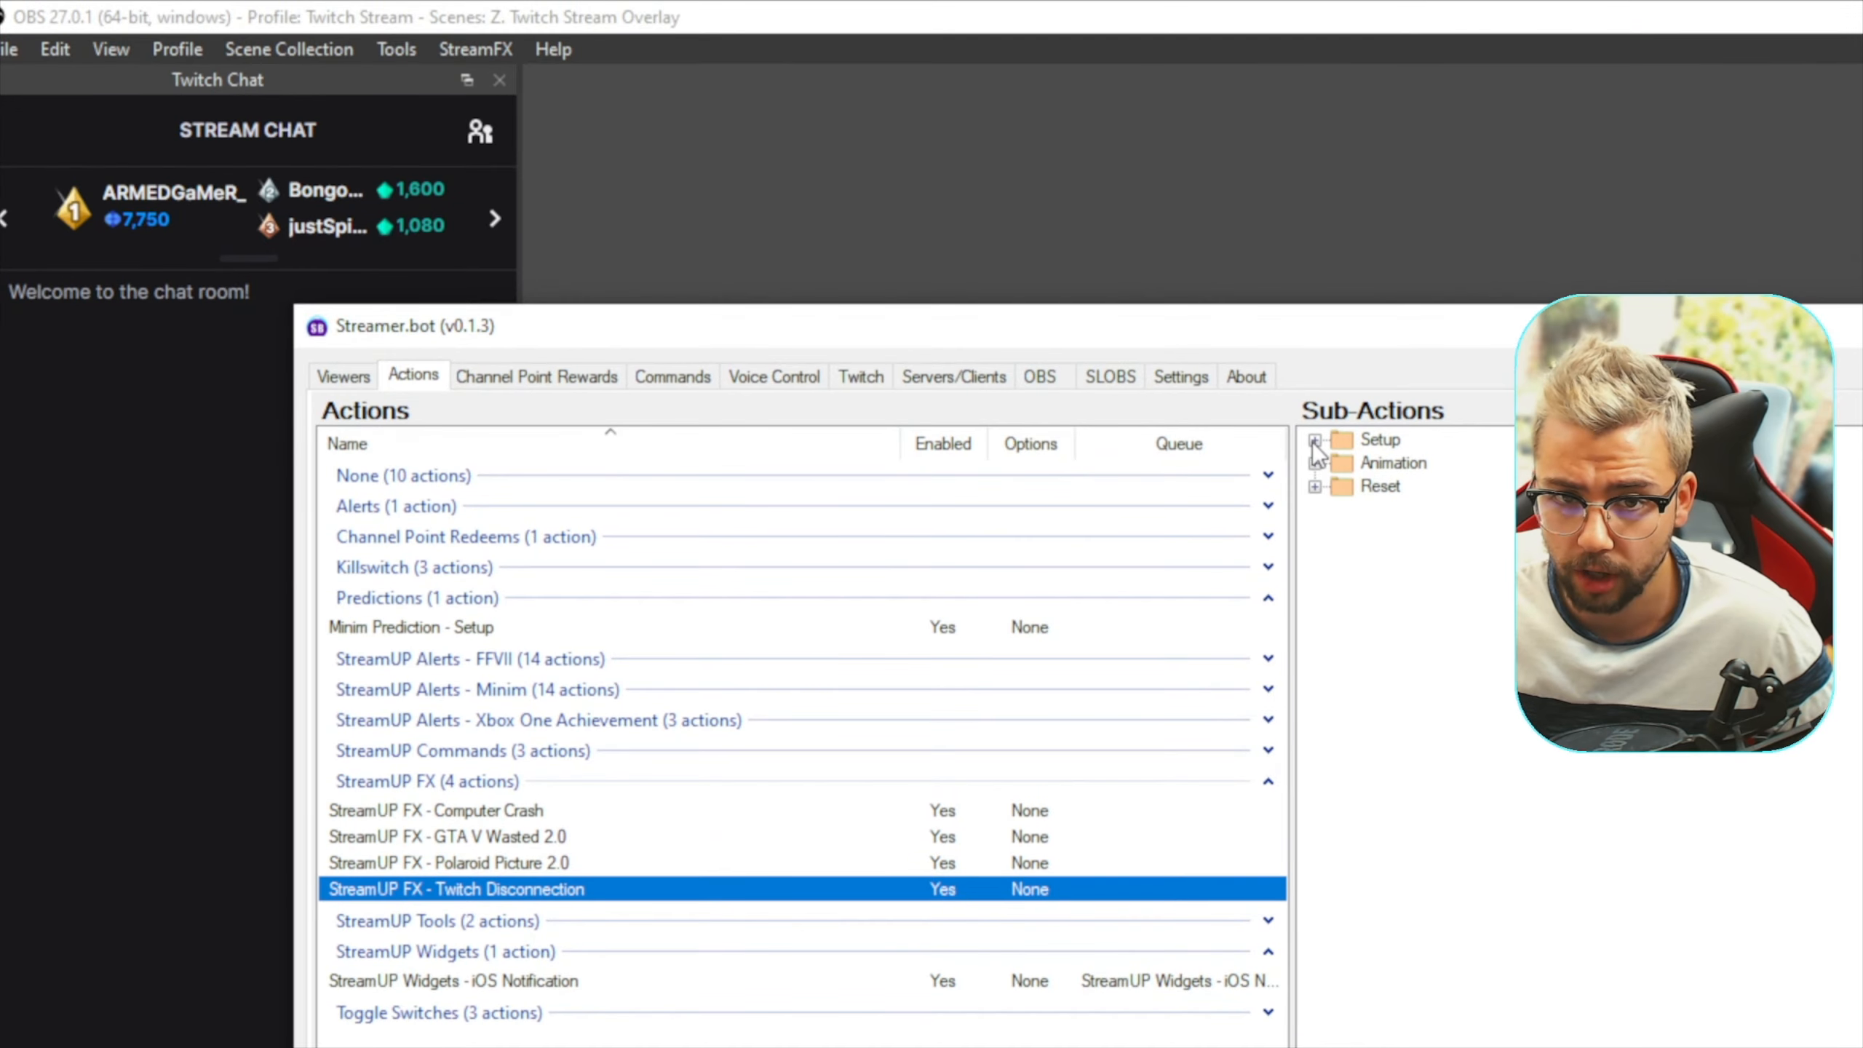
pyautogui.click(1314, 300)
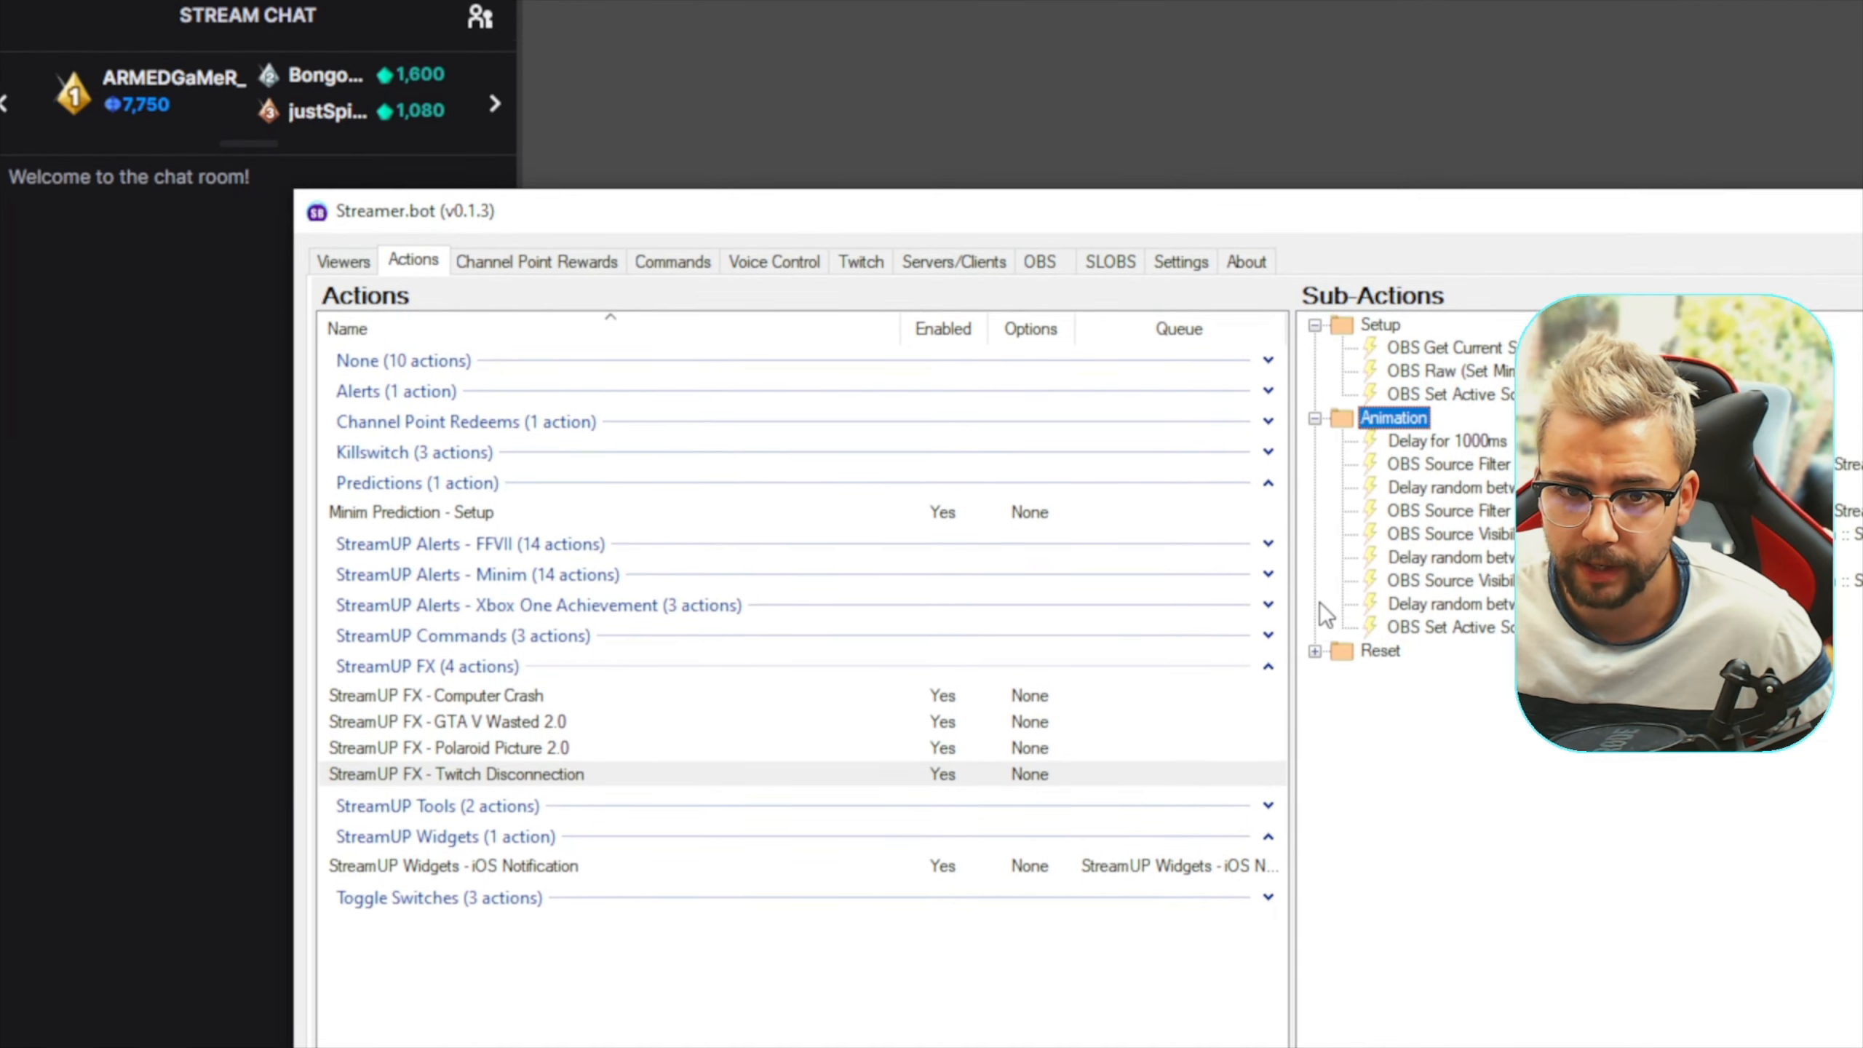
pyautogui.click(1315, 765)
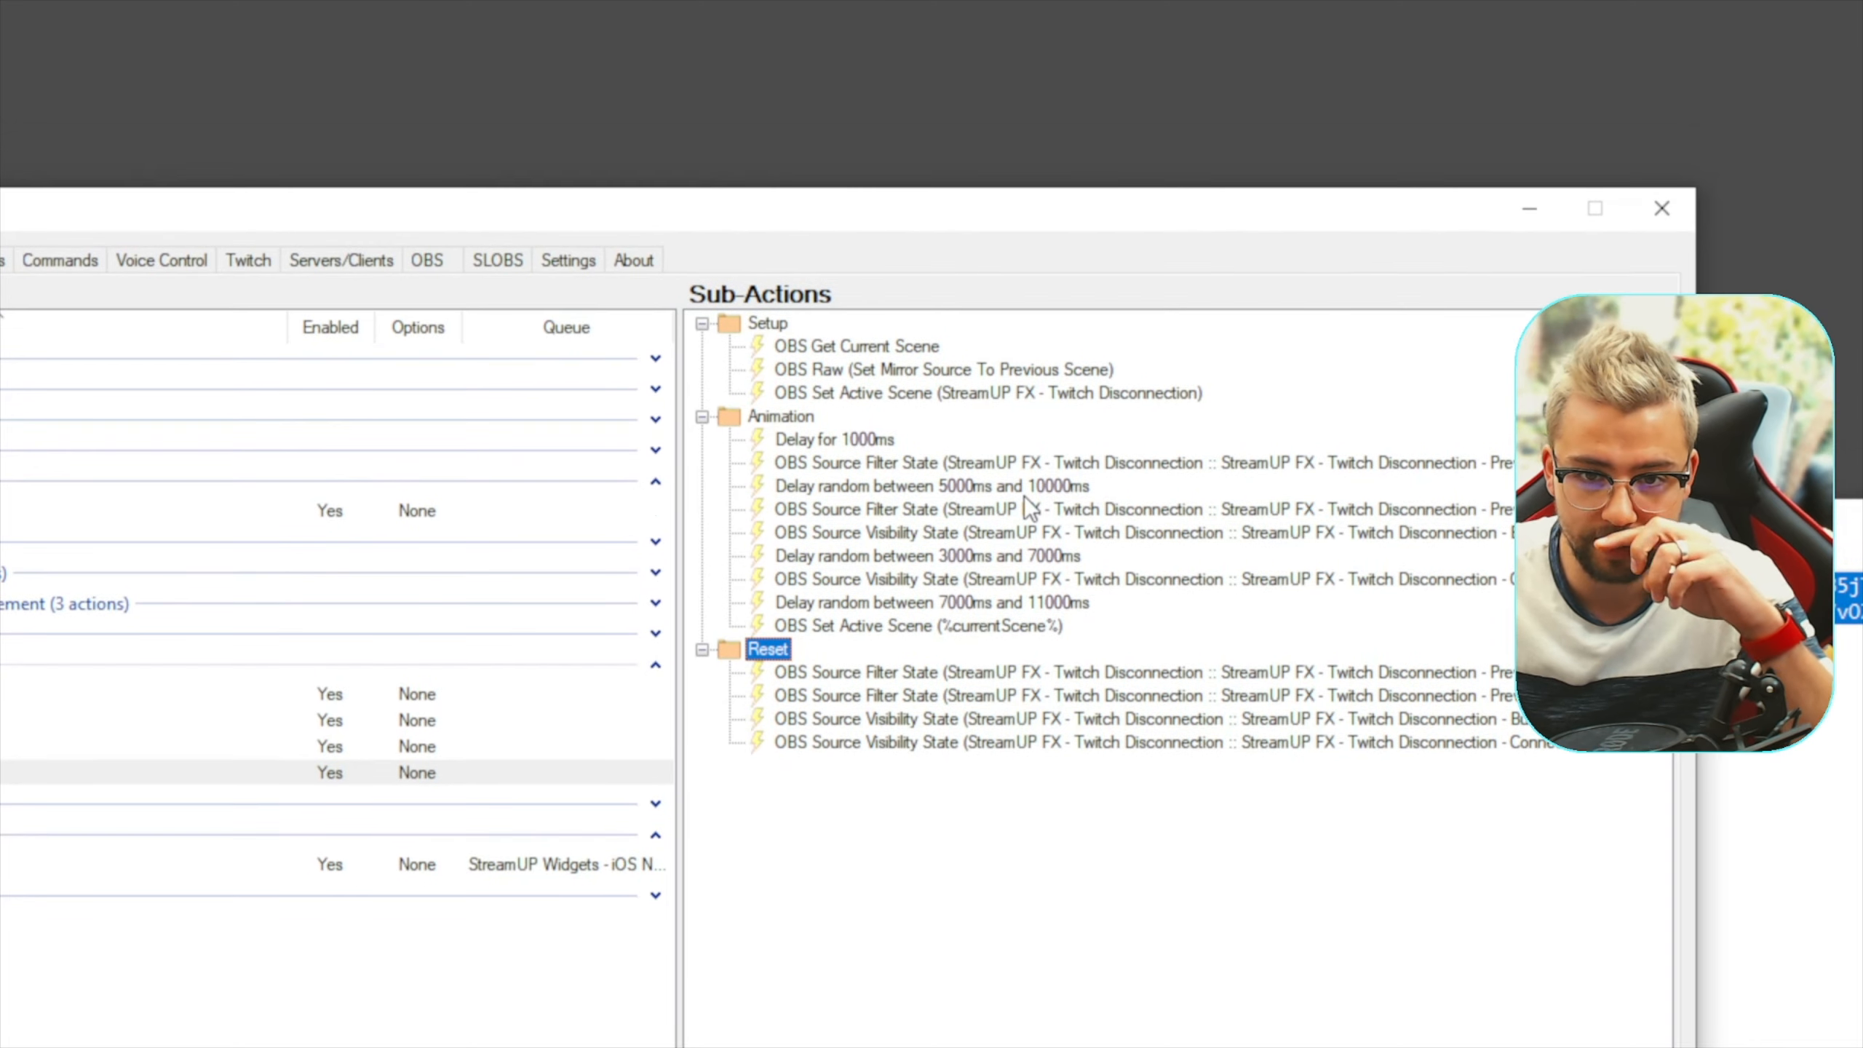
# Examine the settings of the random delay between 5000ms and 10000ms and the OBS Set Active Scene (%currentScene%) sub-action
pyautogui.doubleClick(983, 490)
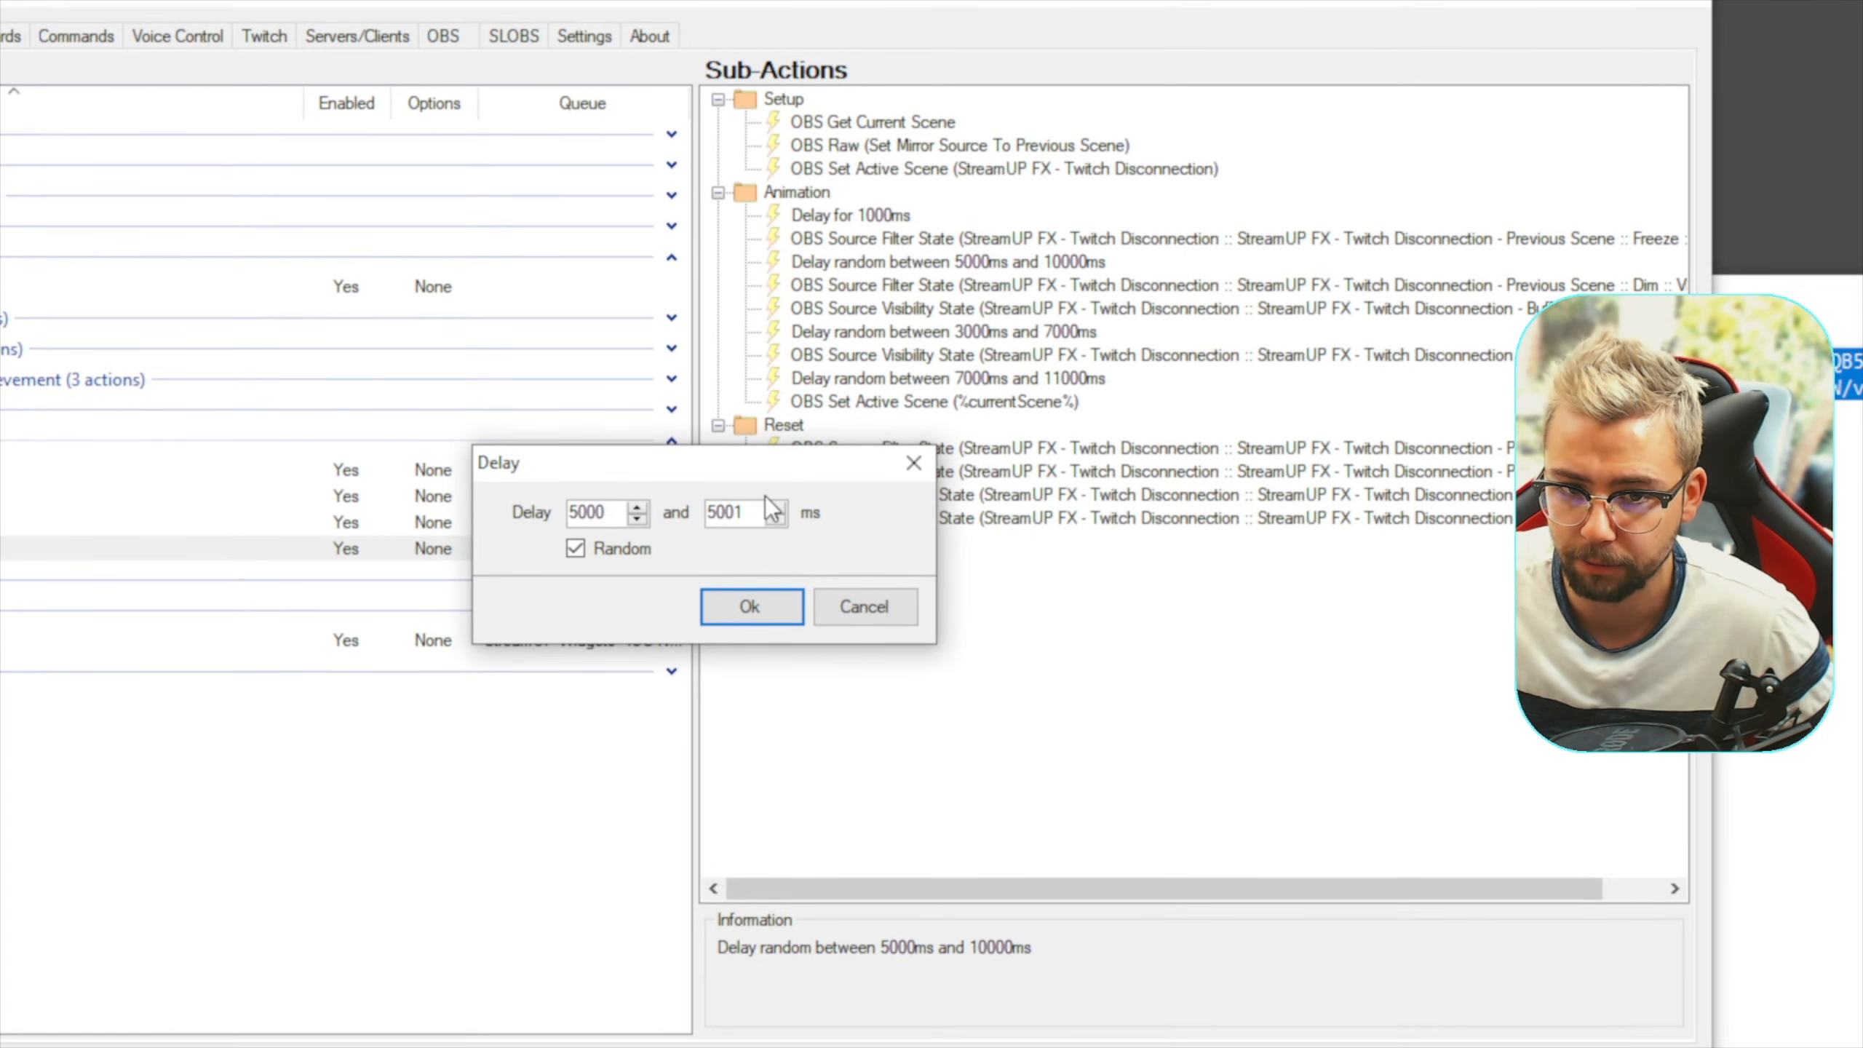
pyautogui.click(864, 606)
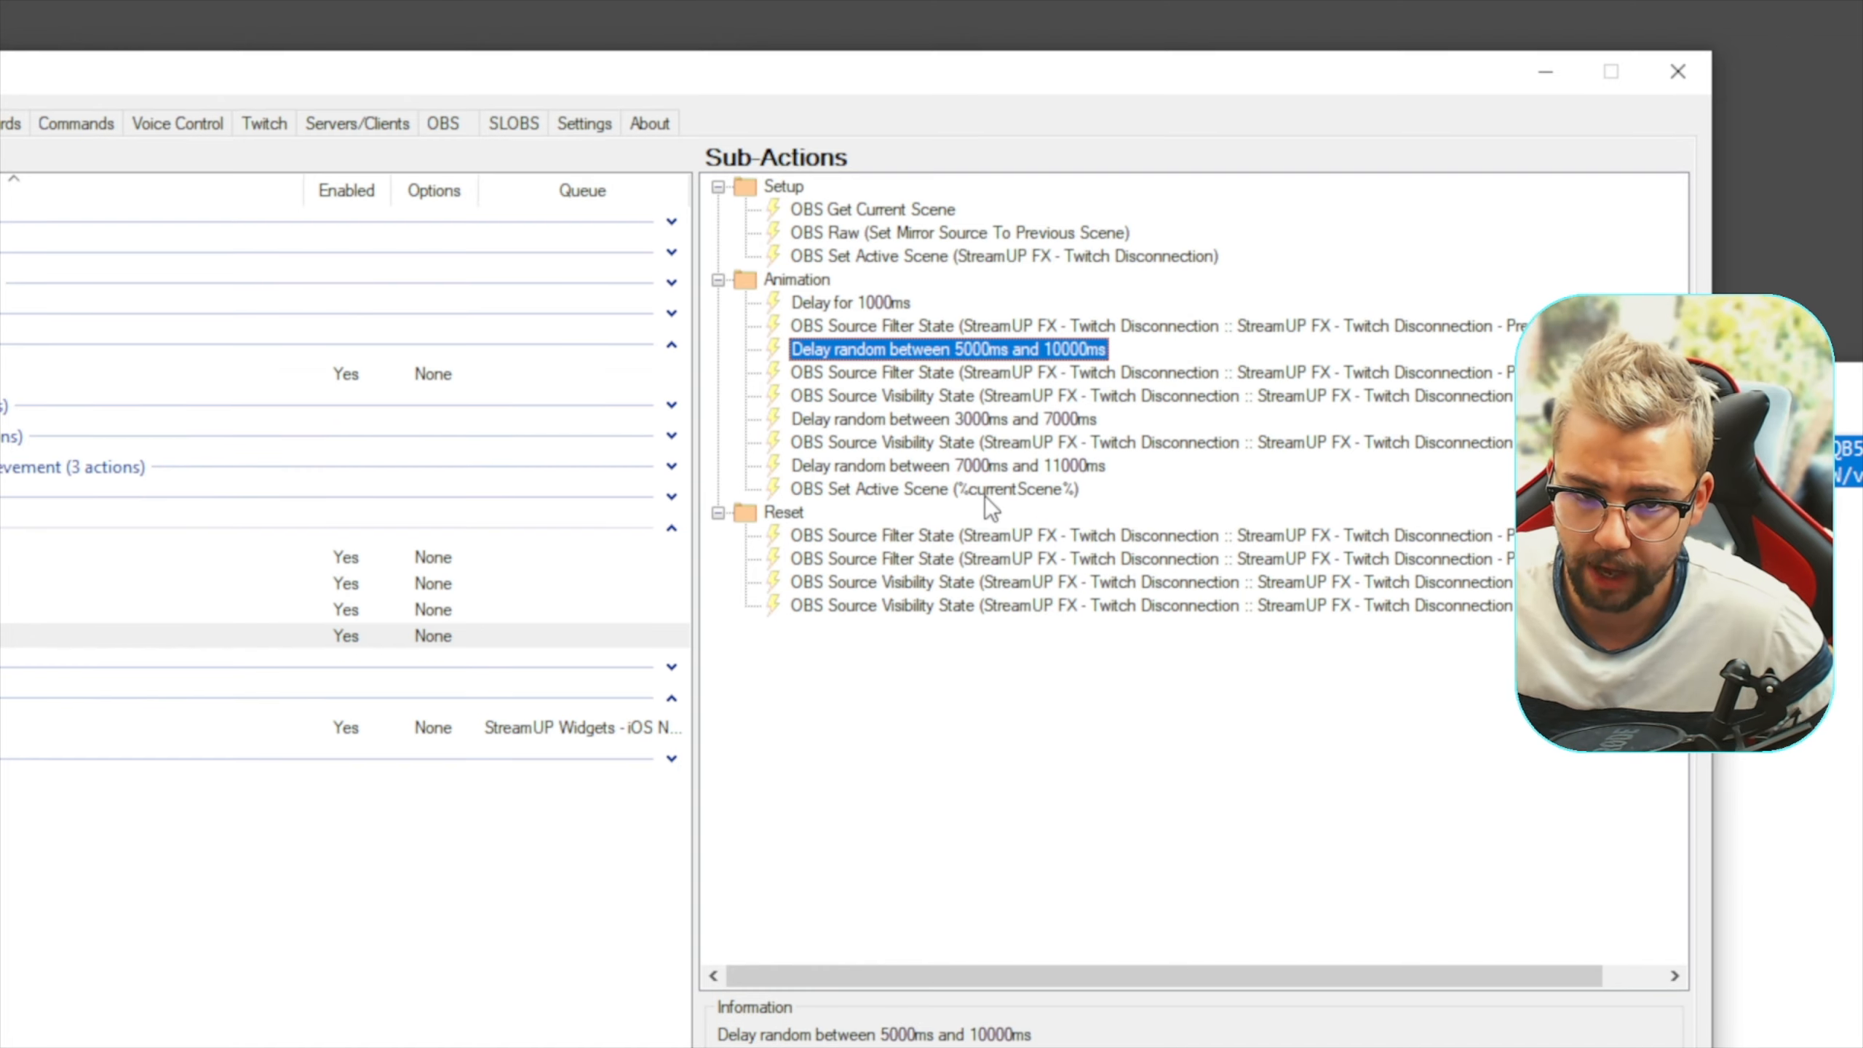
pyautogui.click(836, 488)
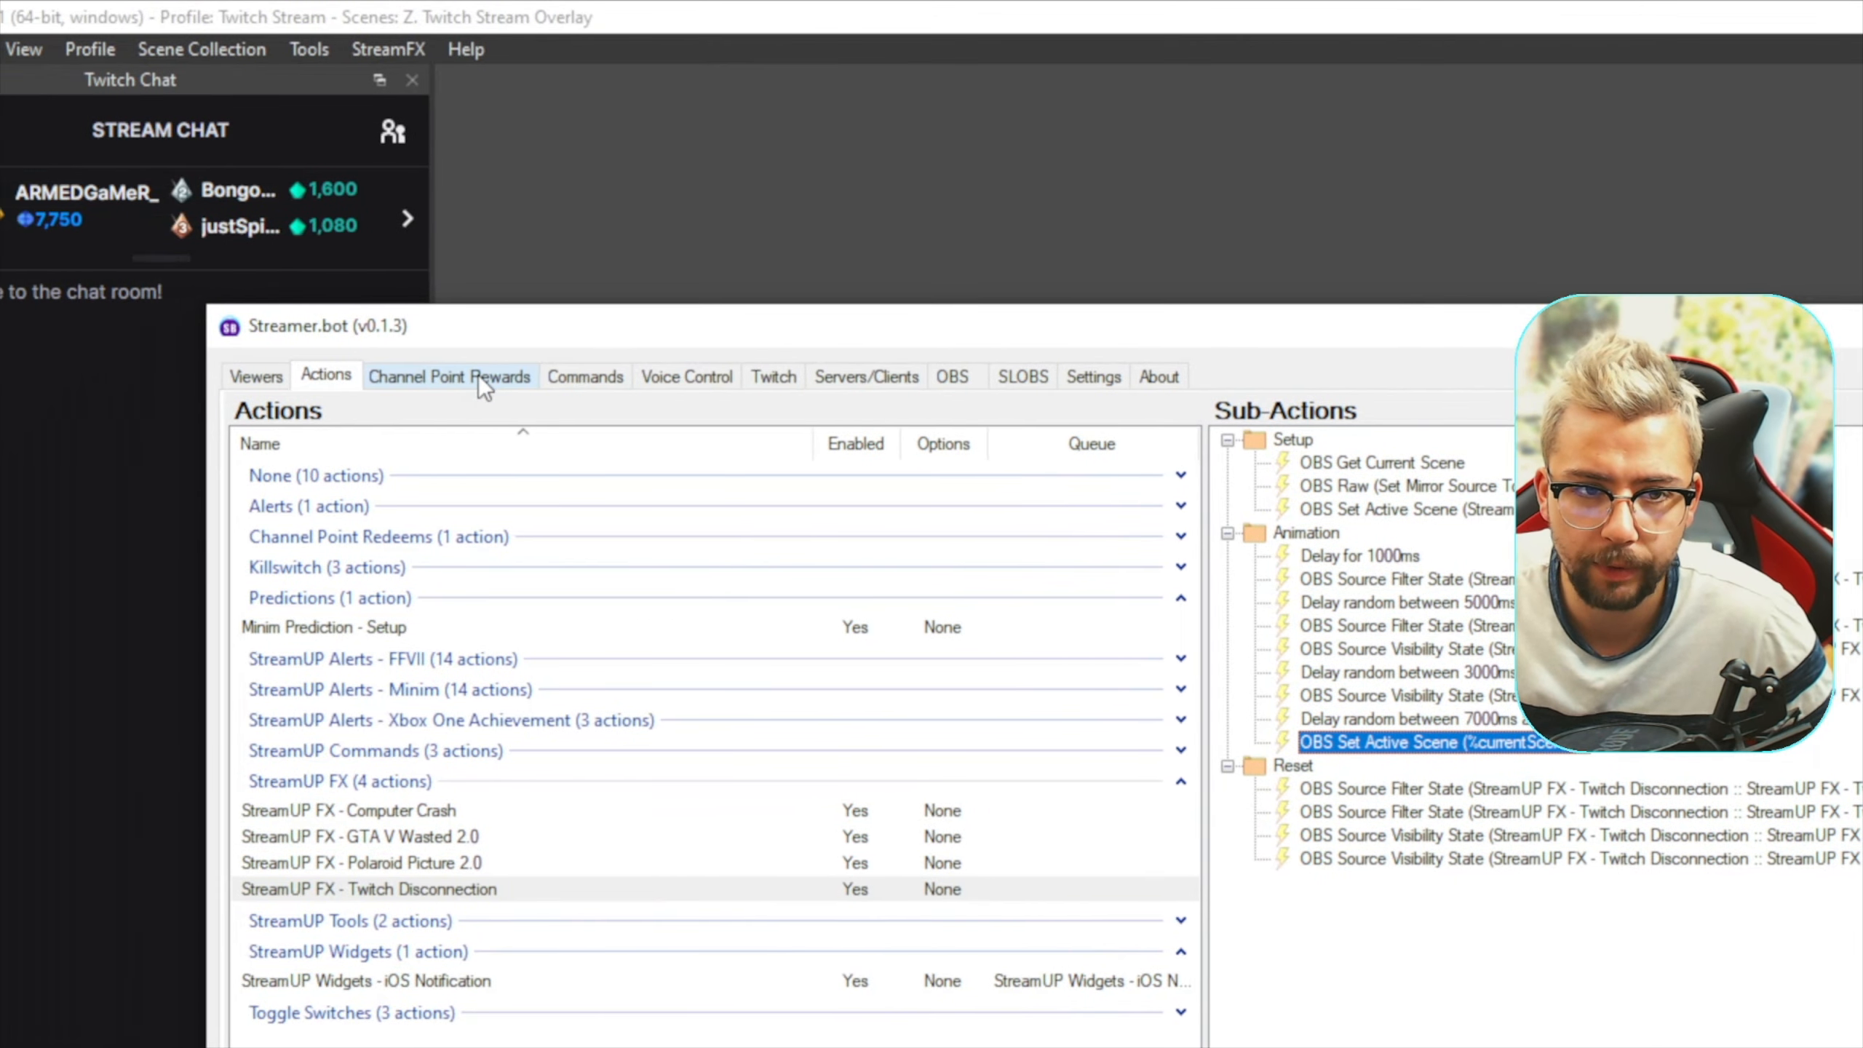
# Start a new channel point reward titled crash, costing 1000, with a prompt about crashing the stream
pyautogui.click(500, 376)
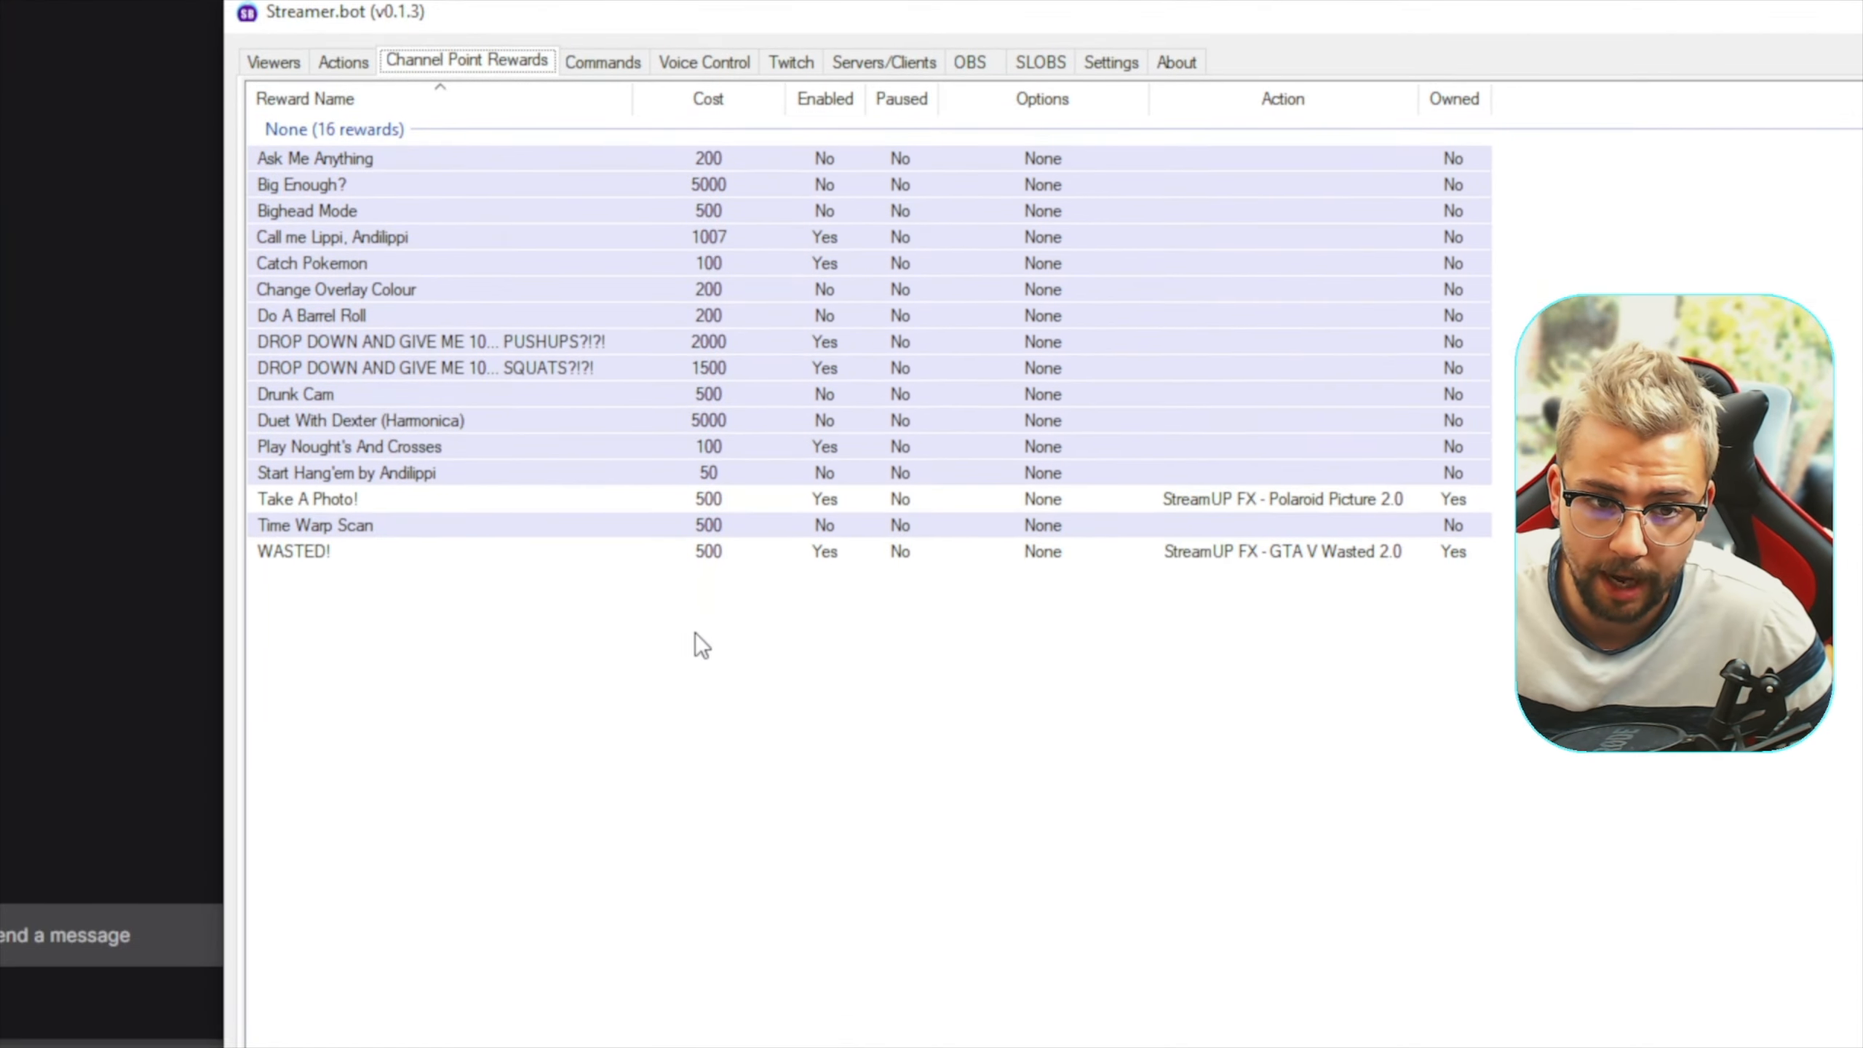
pyautogui.rightClick(685, 991)
pyautogui.click(765, 987)
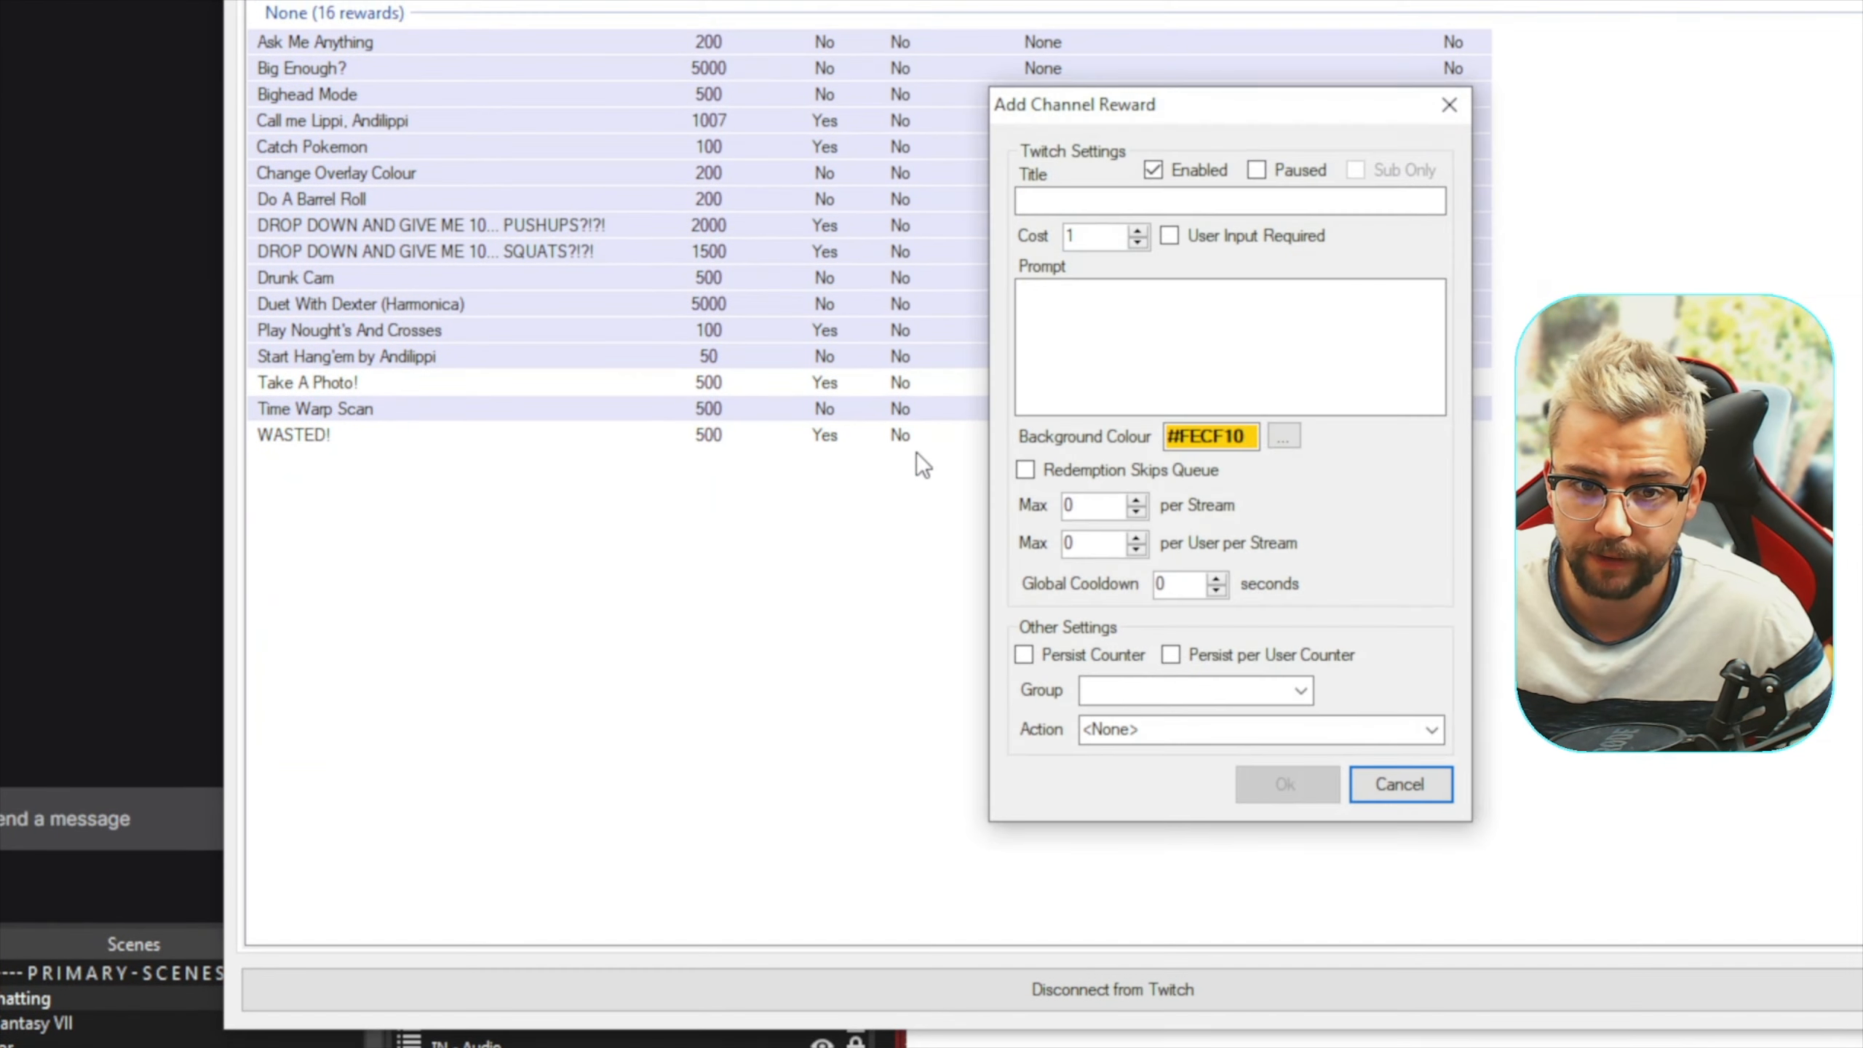
pyautogui.click(1055, 200)
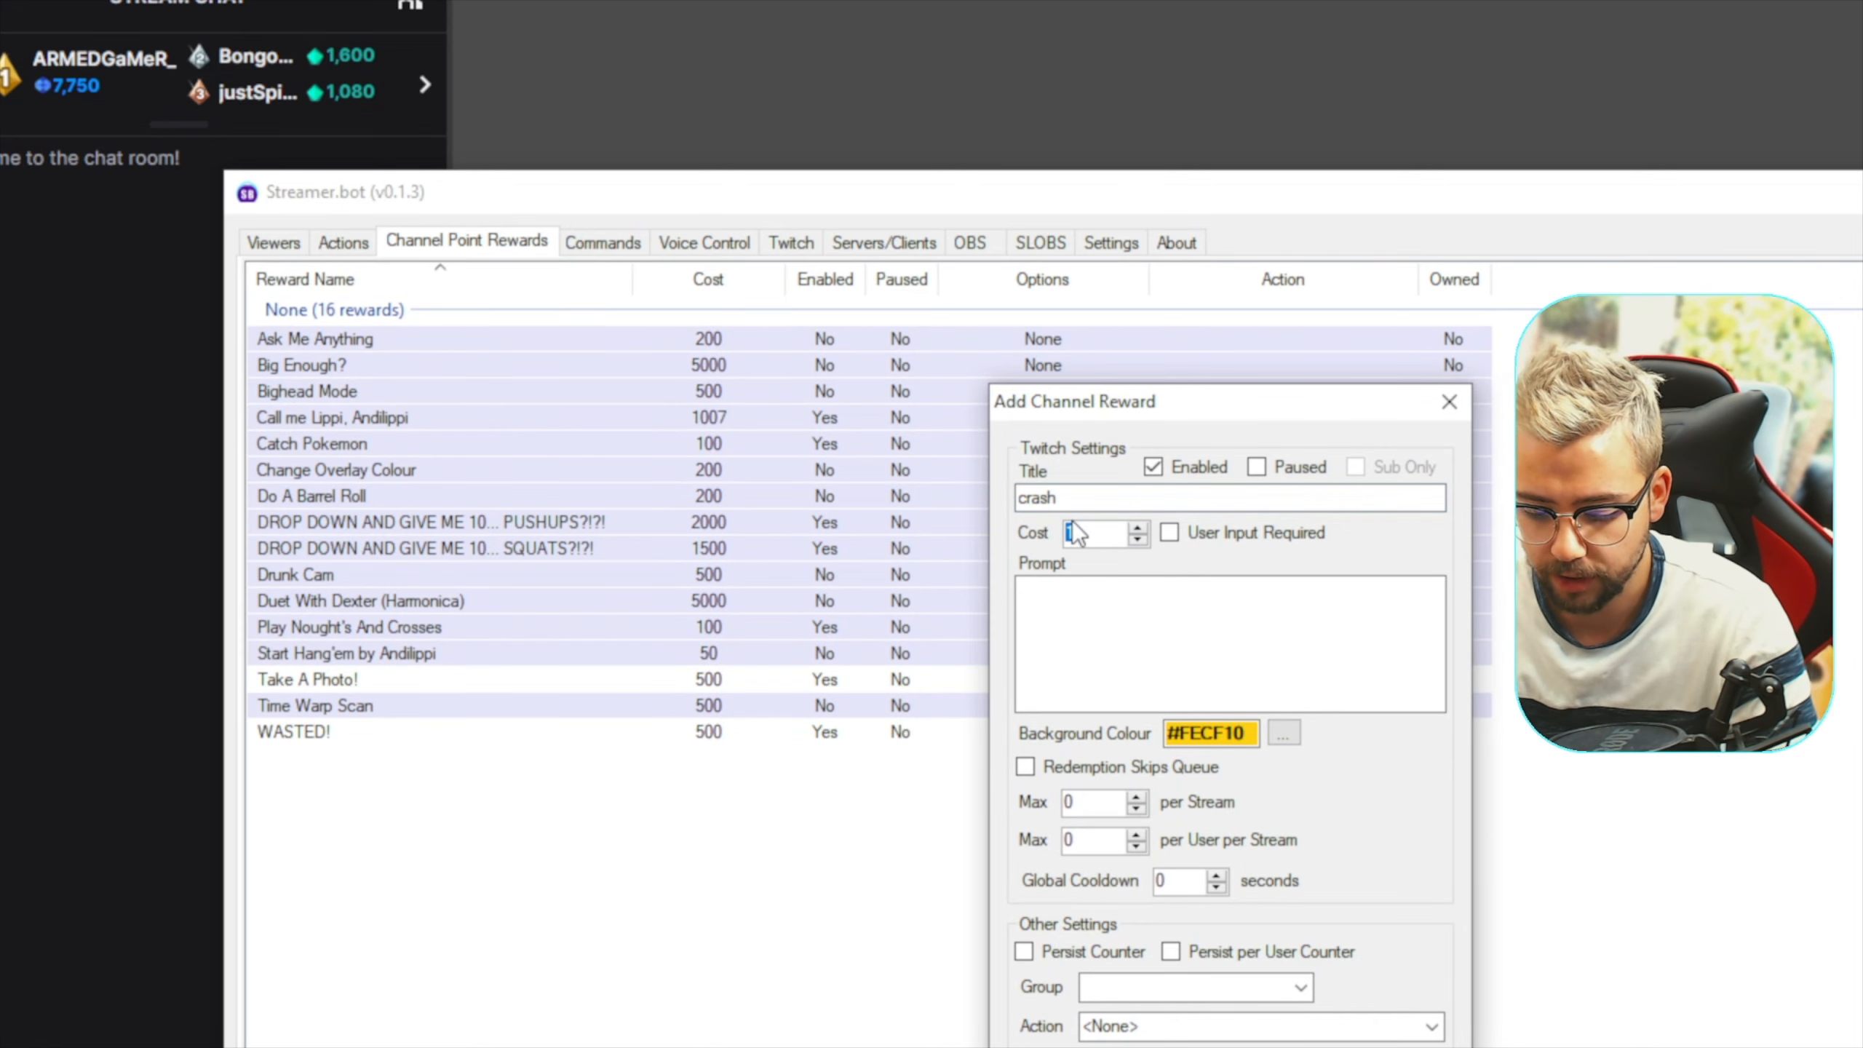
pyautogui.write('000')
pyautogui.click(1159, 576)
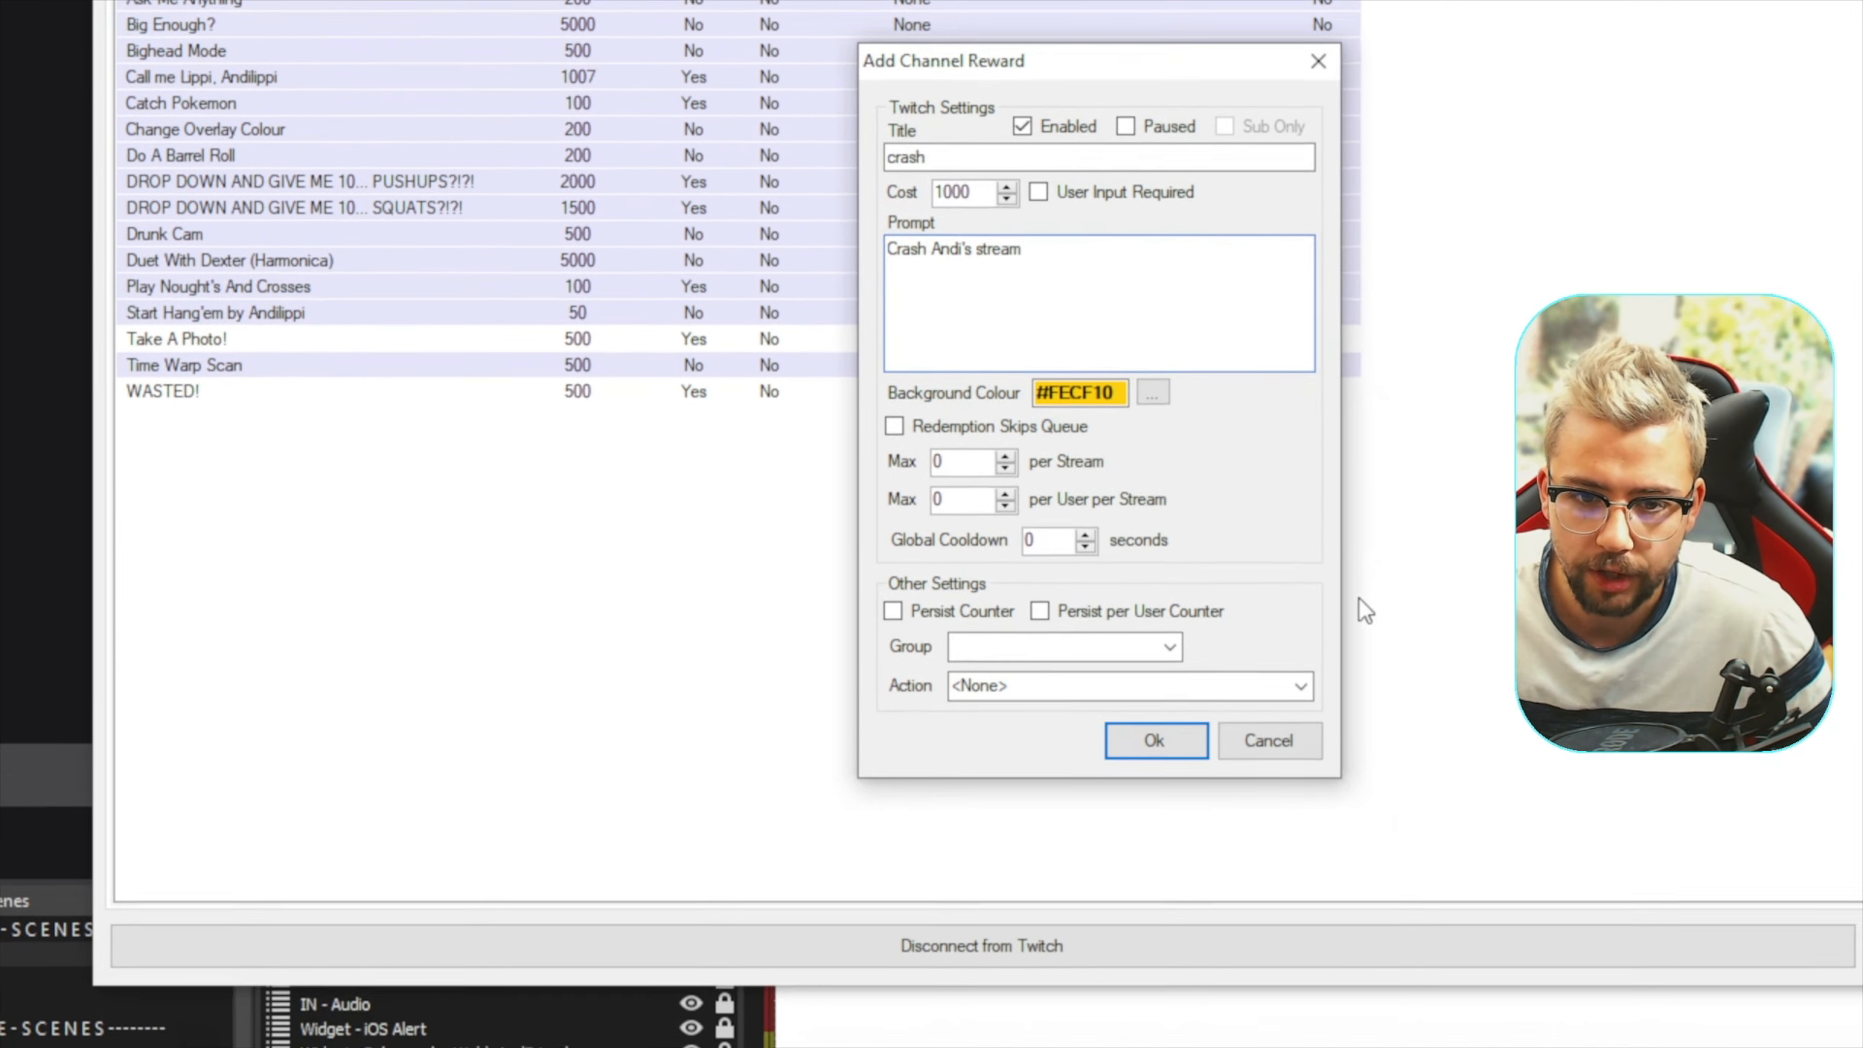
# Assign the StreamUP FX - Twitch Disconnection action to the crash reward and save the reward
pyautogui.click(1431, 773)
pyautogui.scroll(-15, 1302, 557)
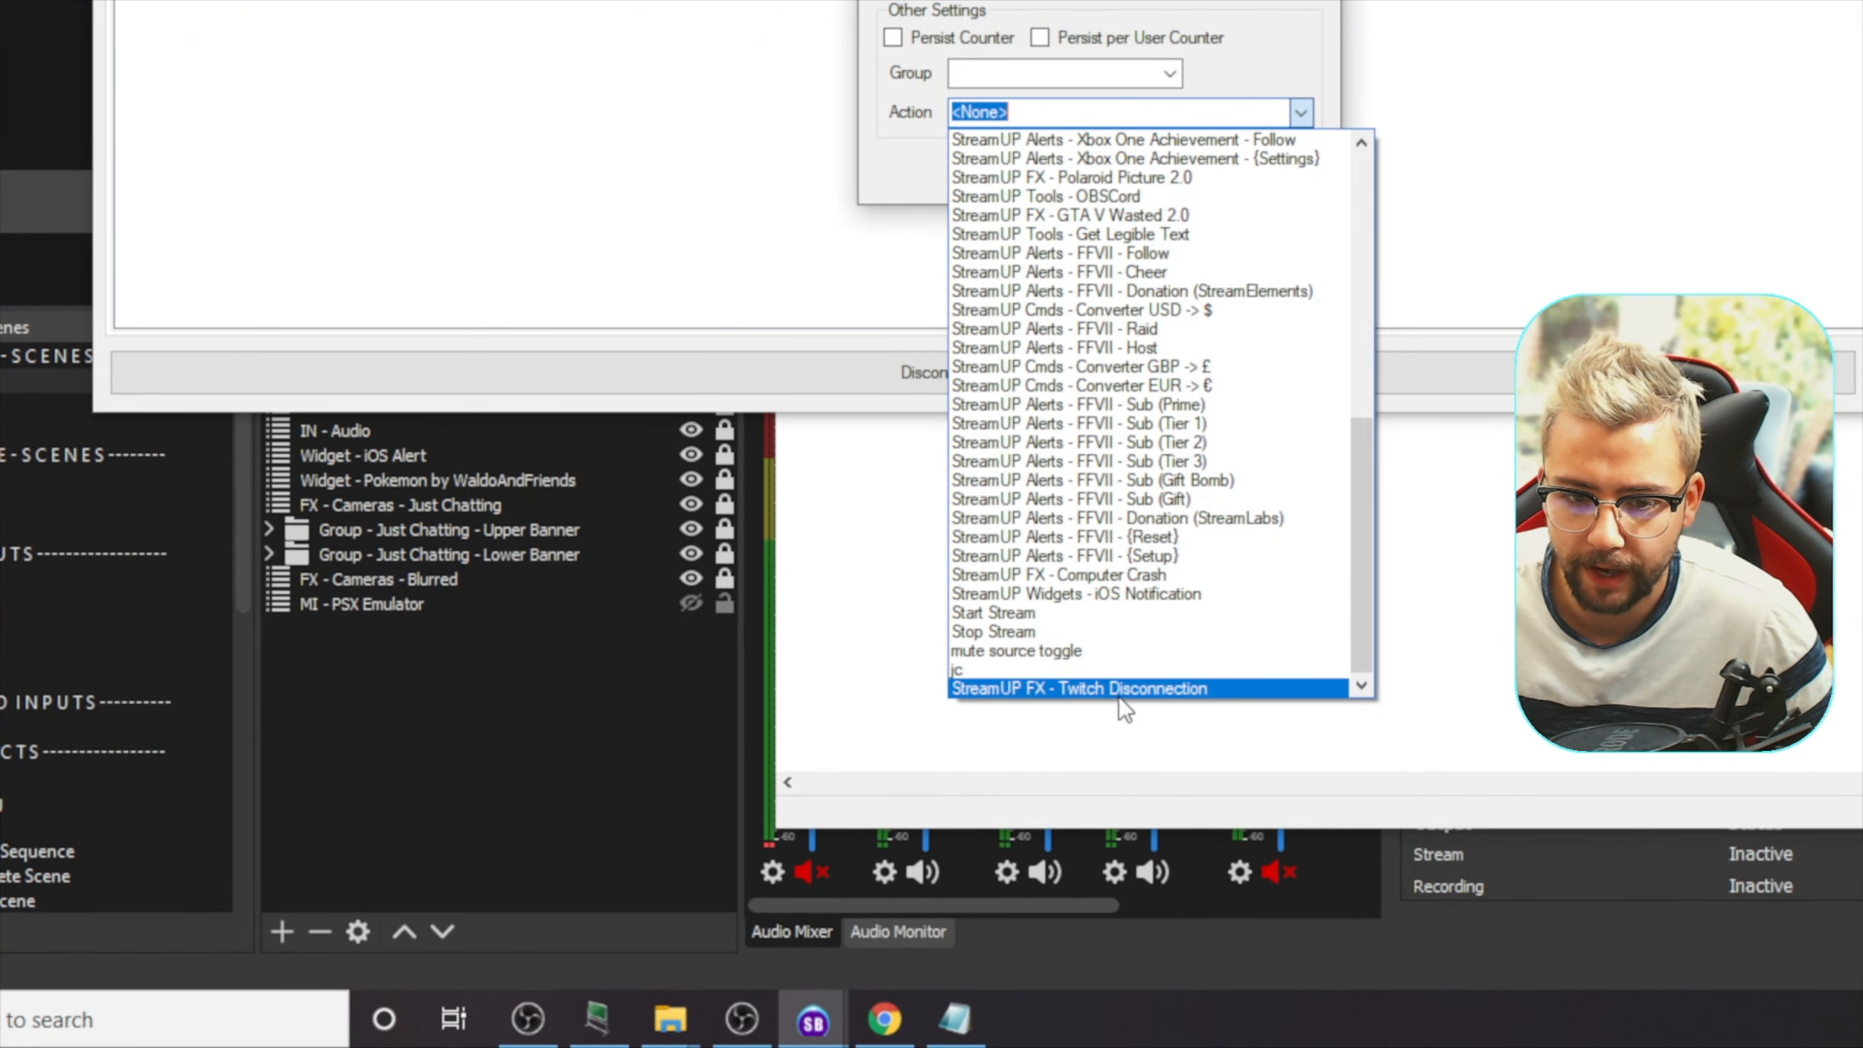
pyautogui.click(1115, 691)
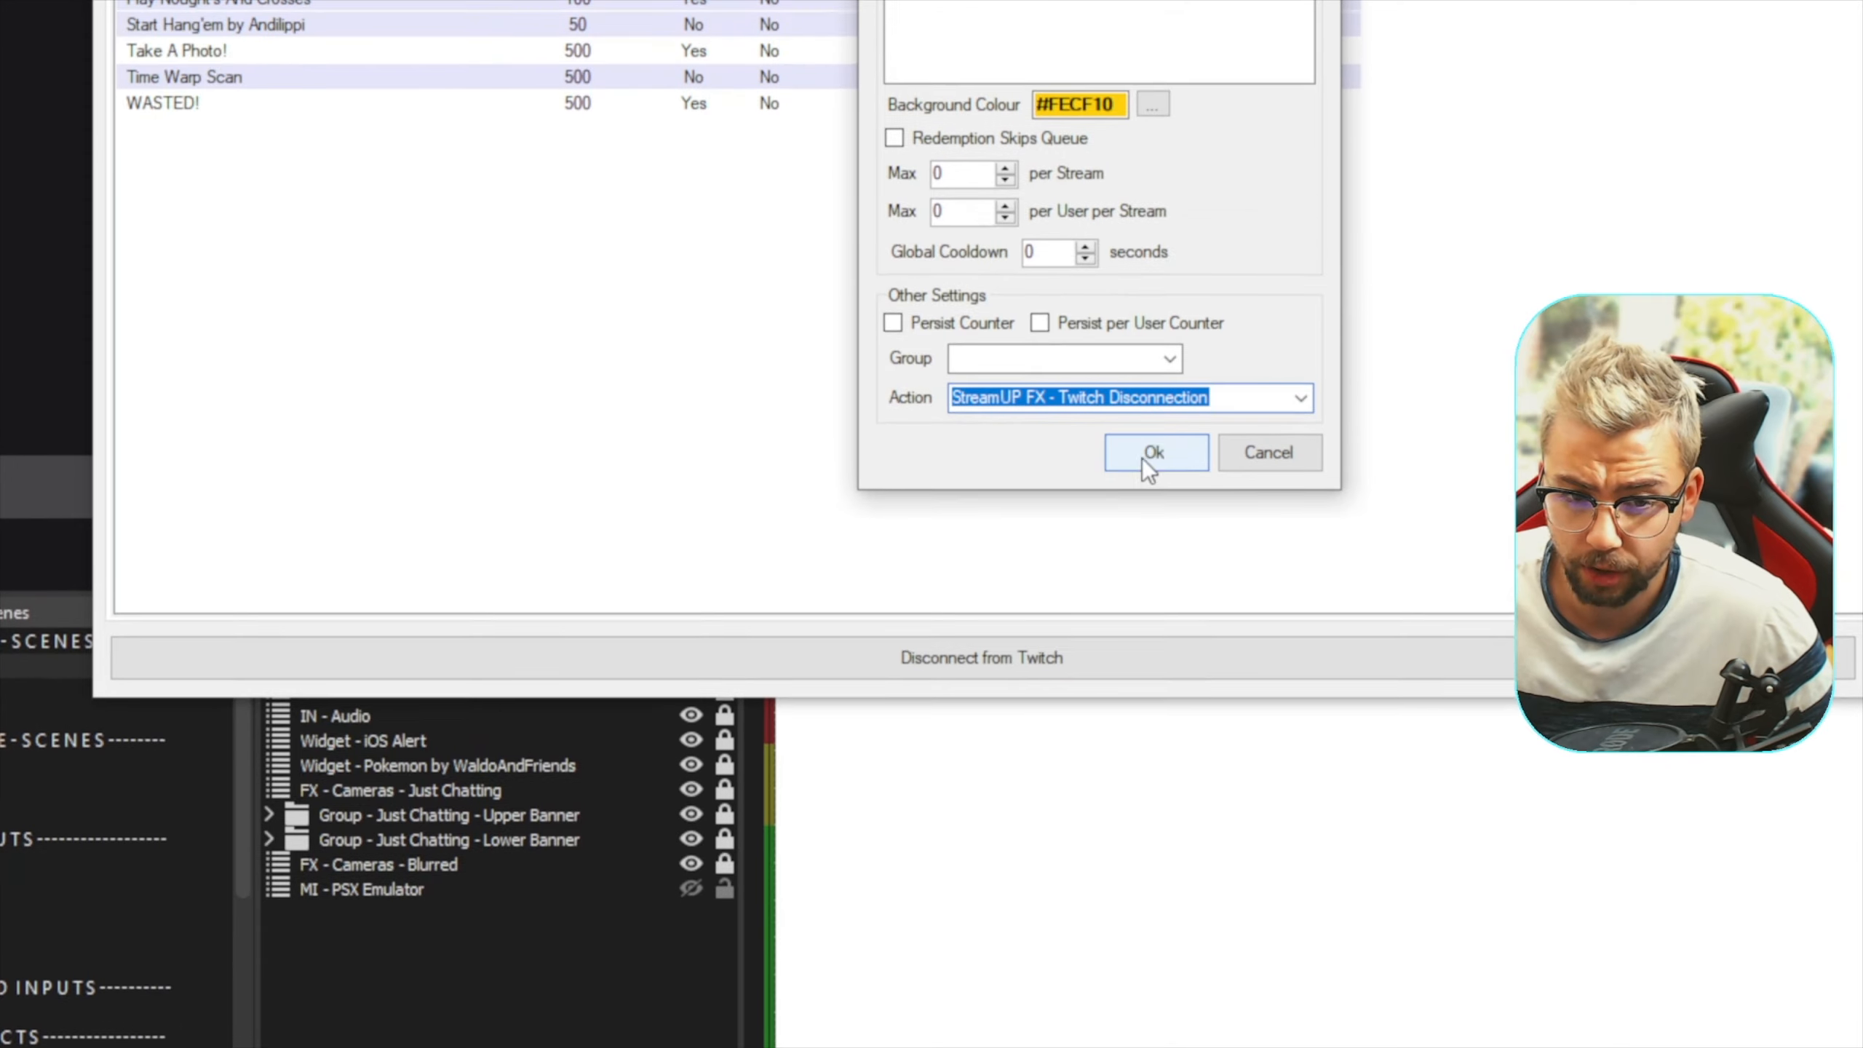
pyautogui.click(1156, 505)
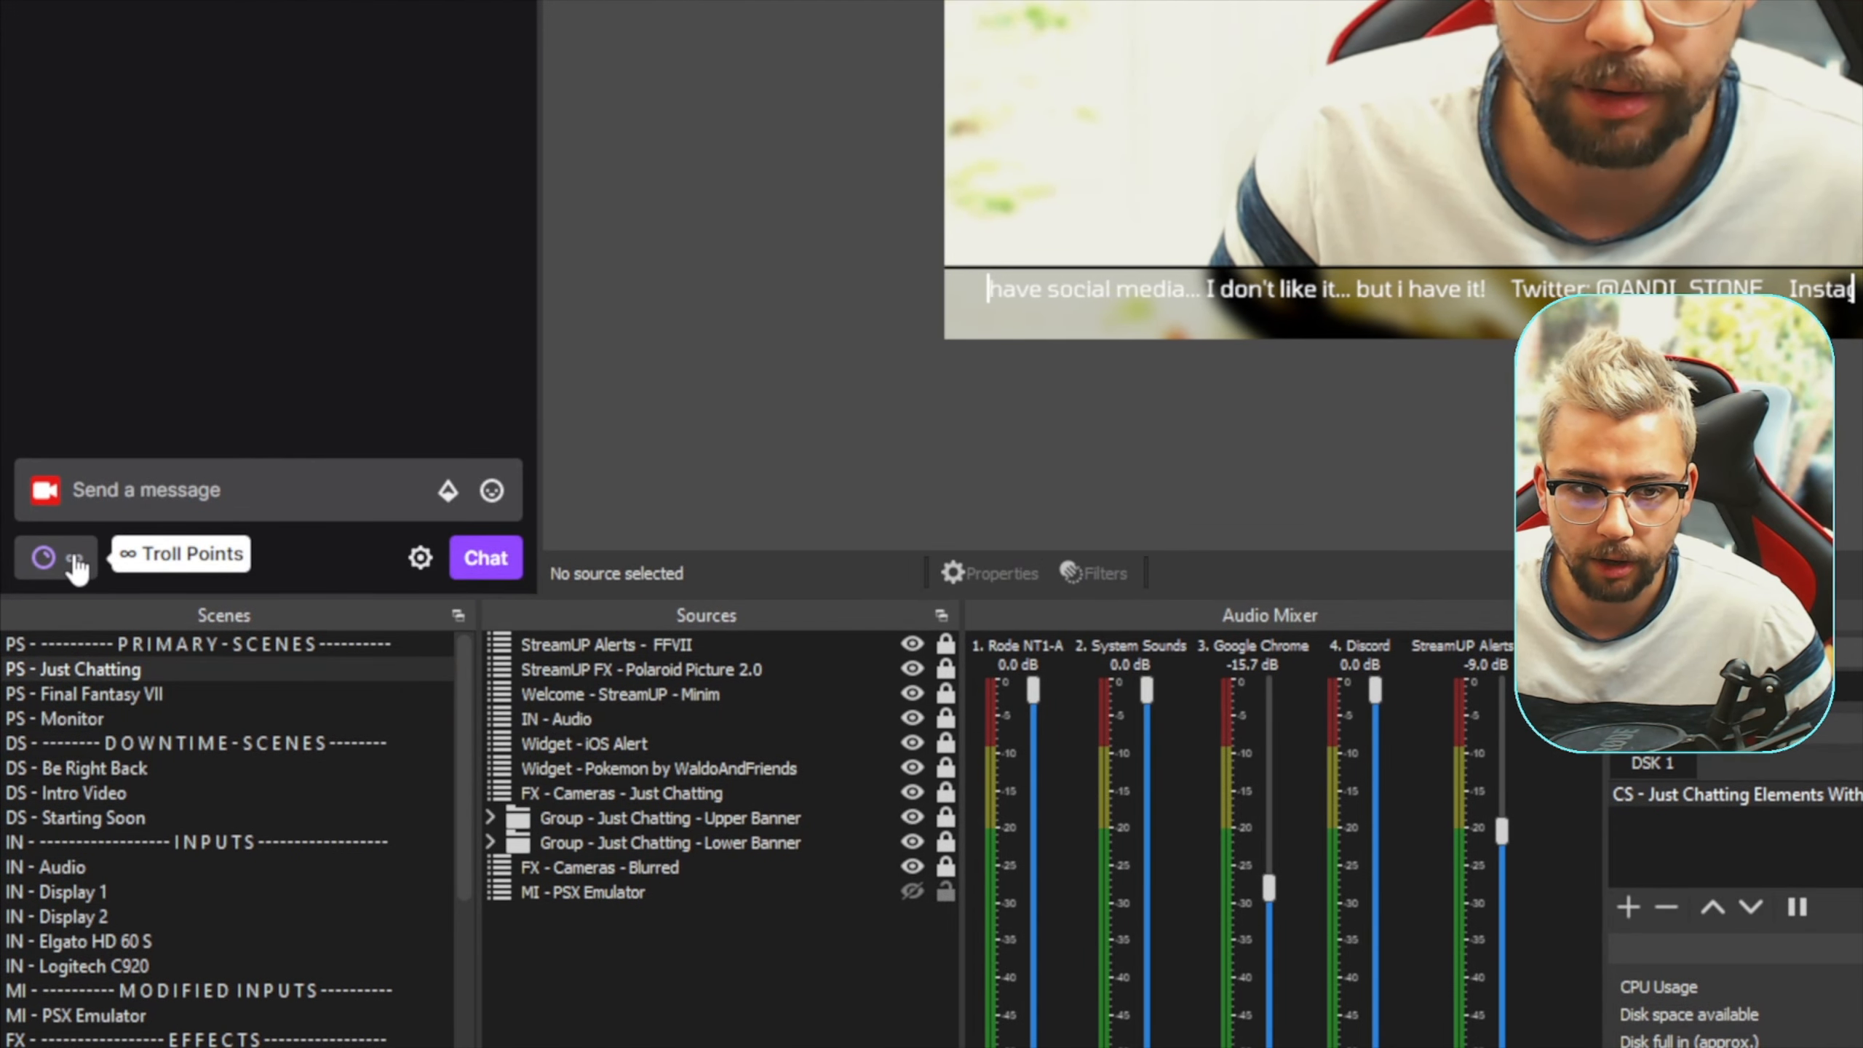
# In the OBS Twitch chat, redeem the crash reward to test the disconnection effect
pyautogui.click(94, 666)
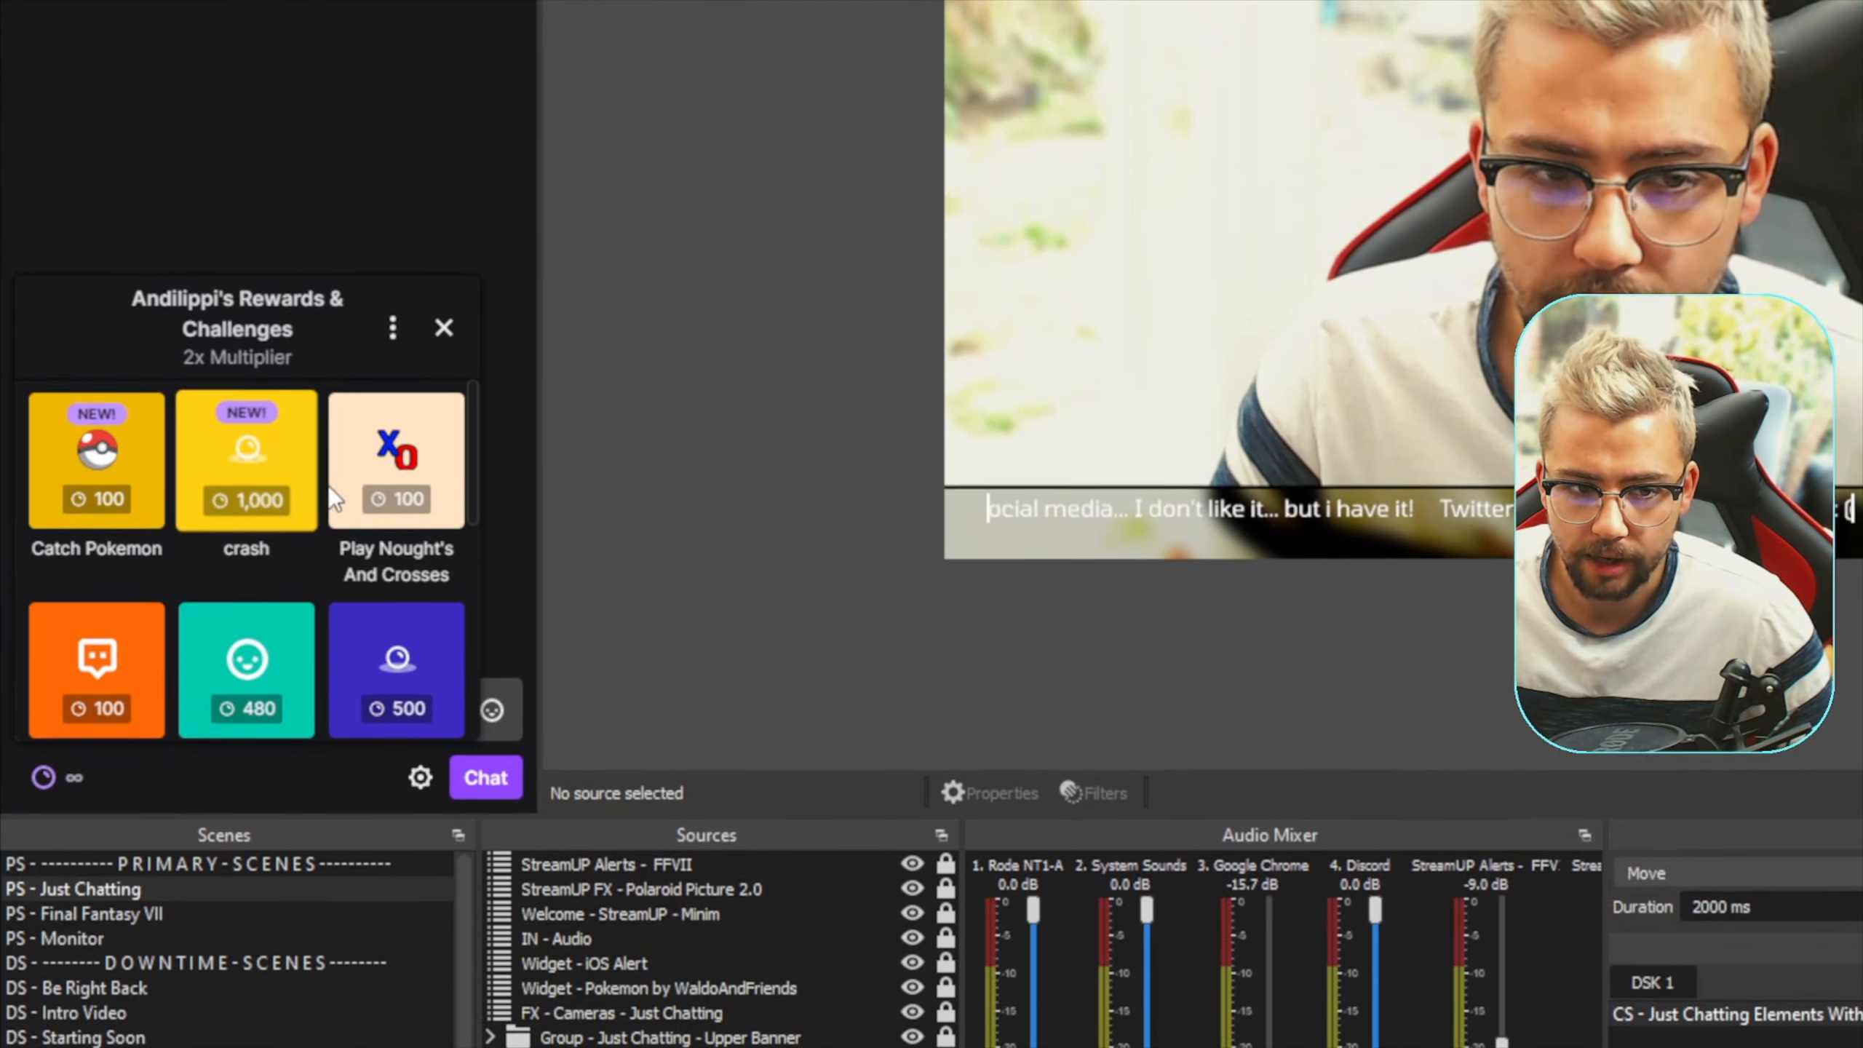
pyautogui.click(278, 516)
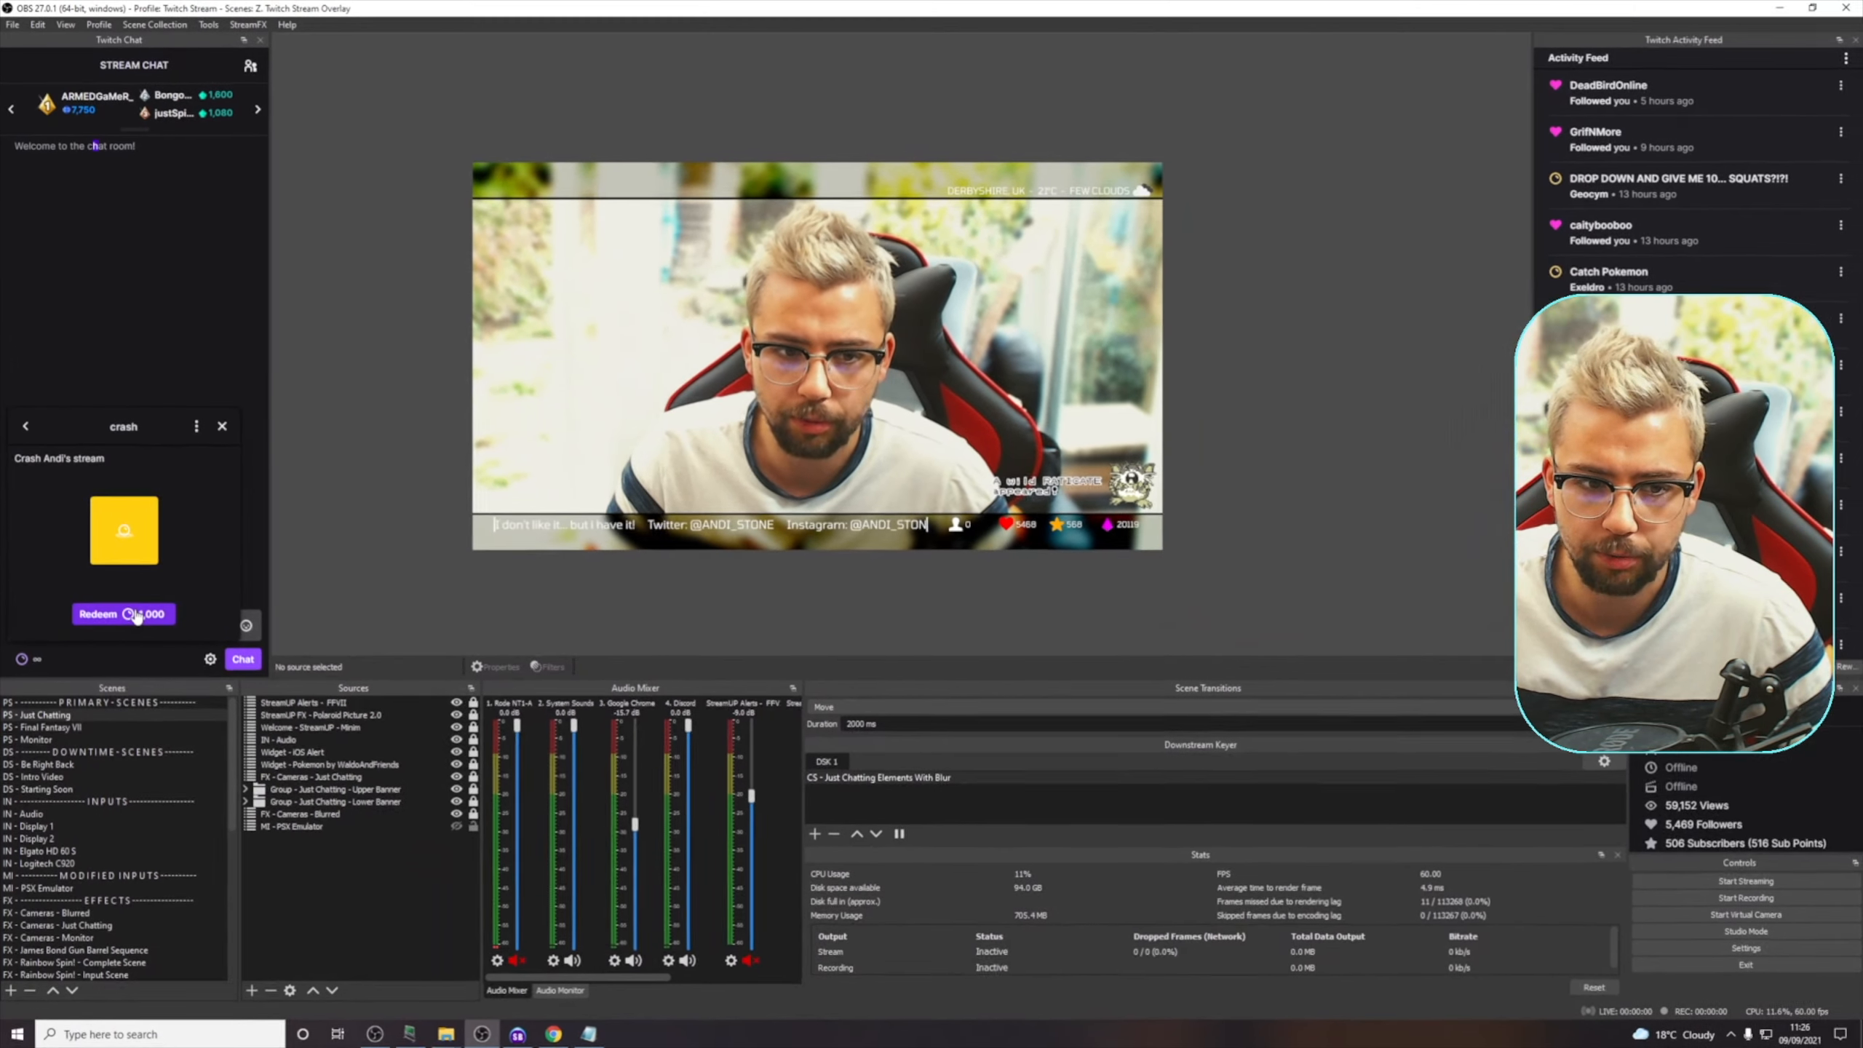
pyautogui.click(135, 614)
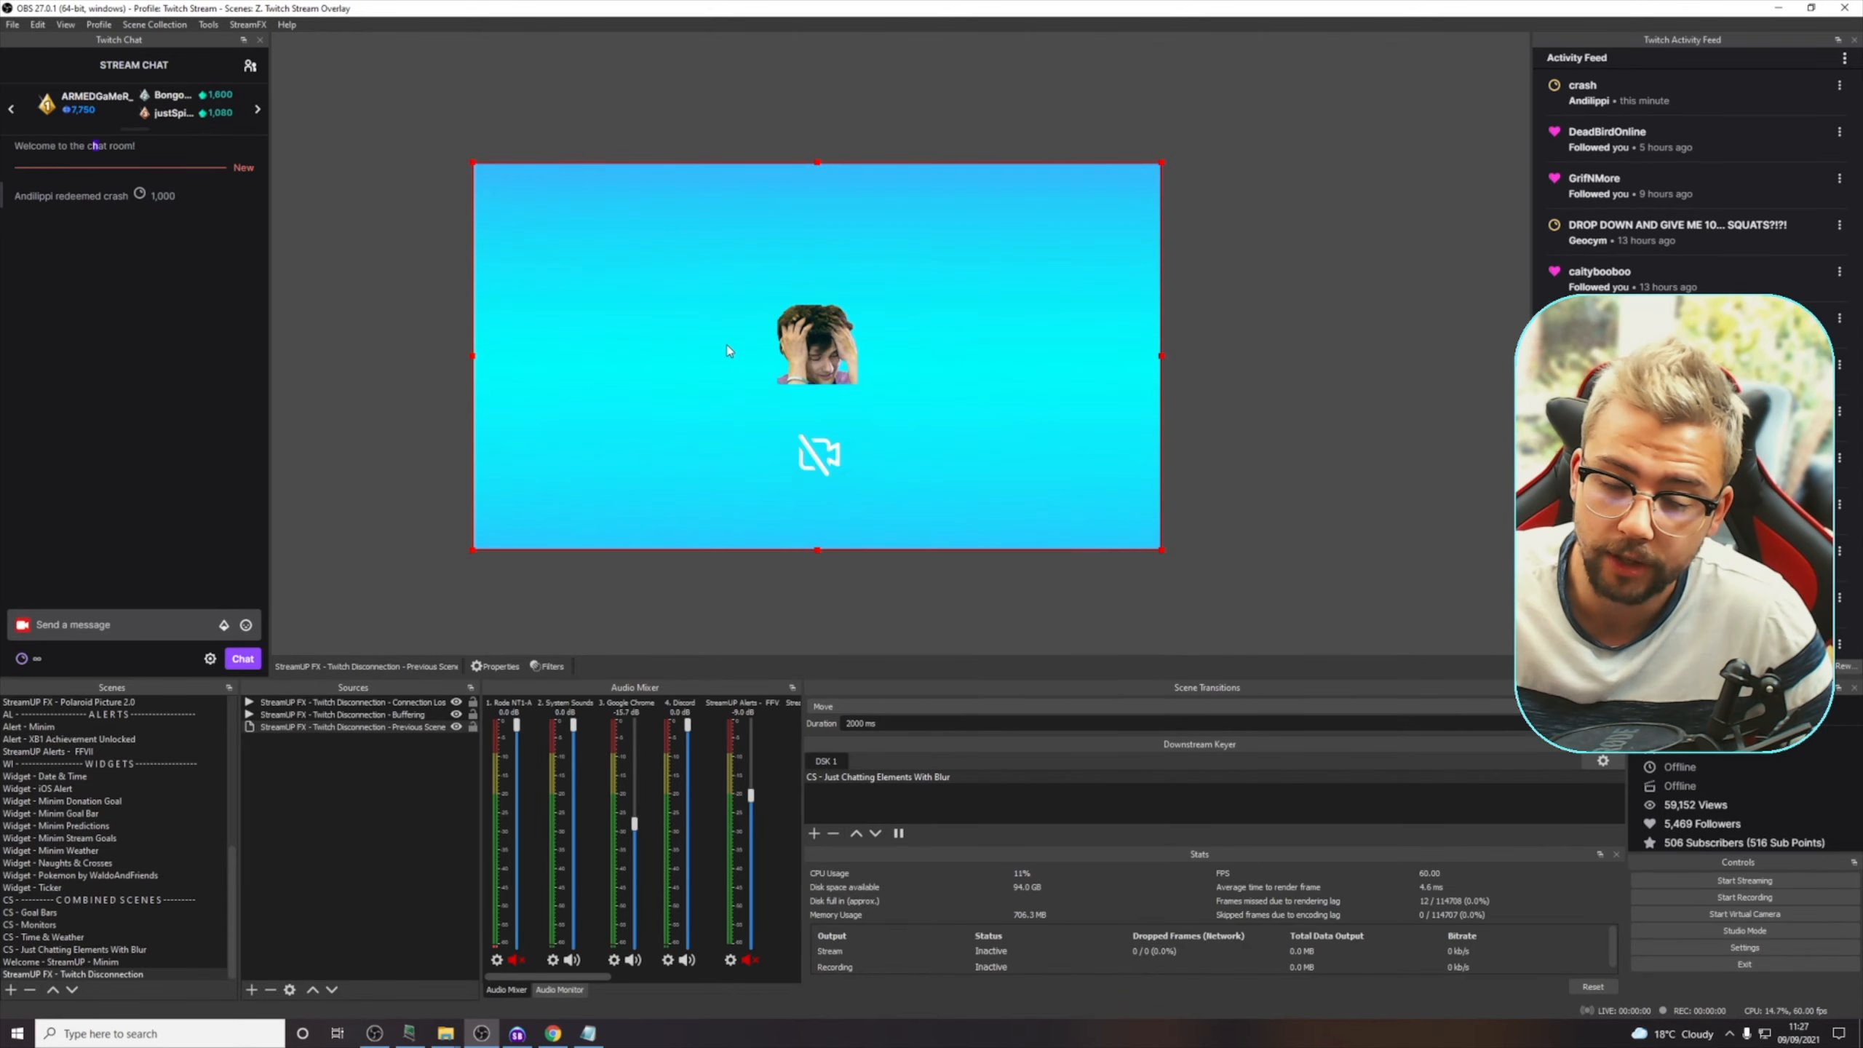
# In Streamer.bot, add the comment "ADD AUDIO MUTE HERE" to the Twitch Disconnection action and place it between the Setup and Animation groups
pyautogui.moveTo(523, 1033)
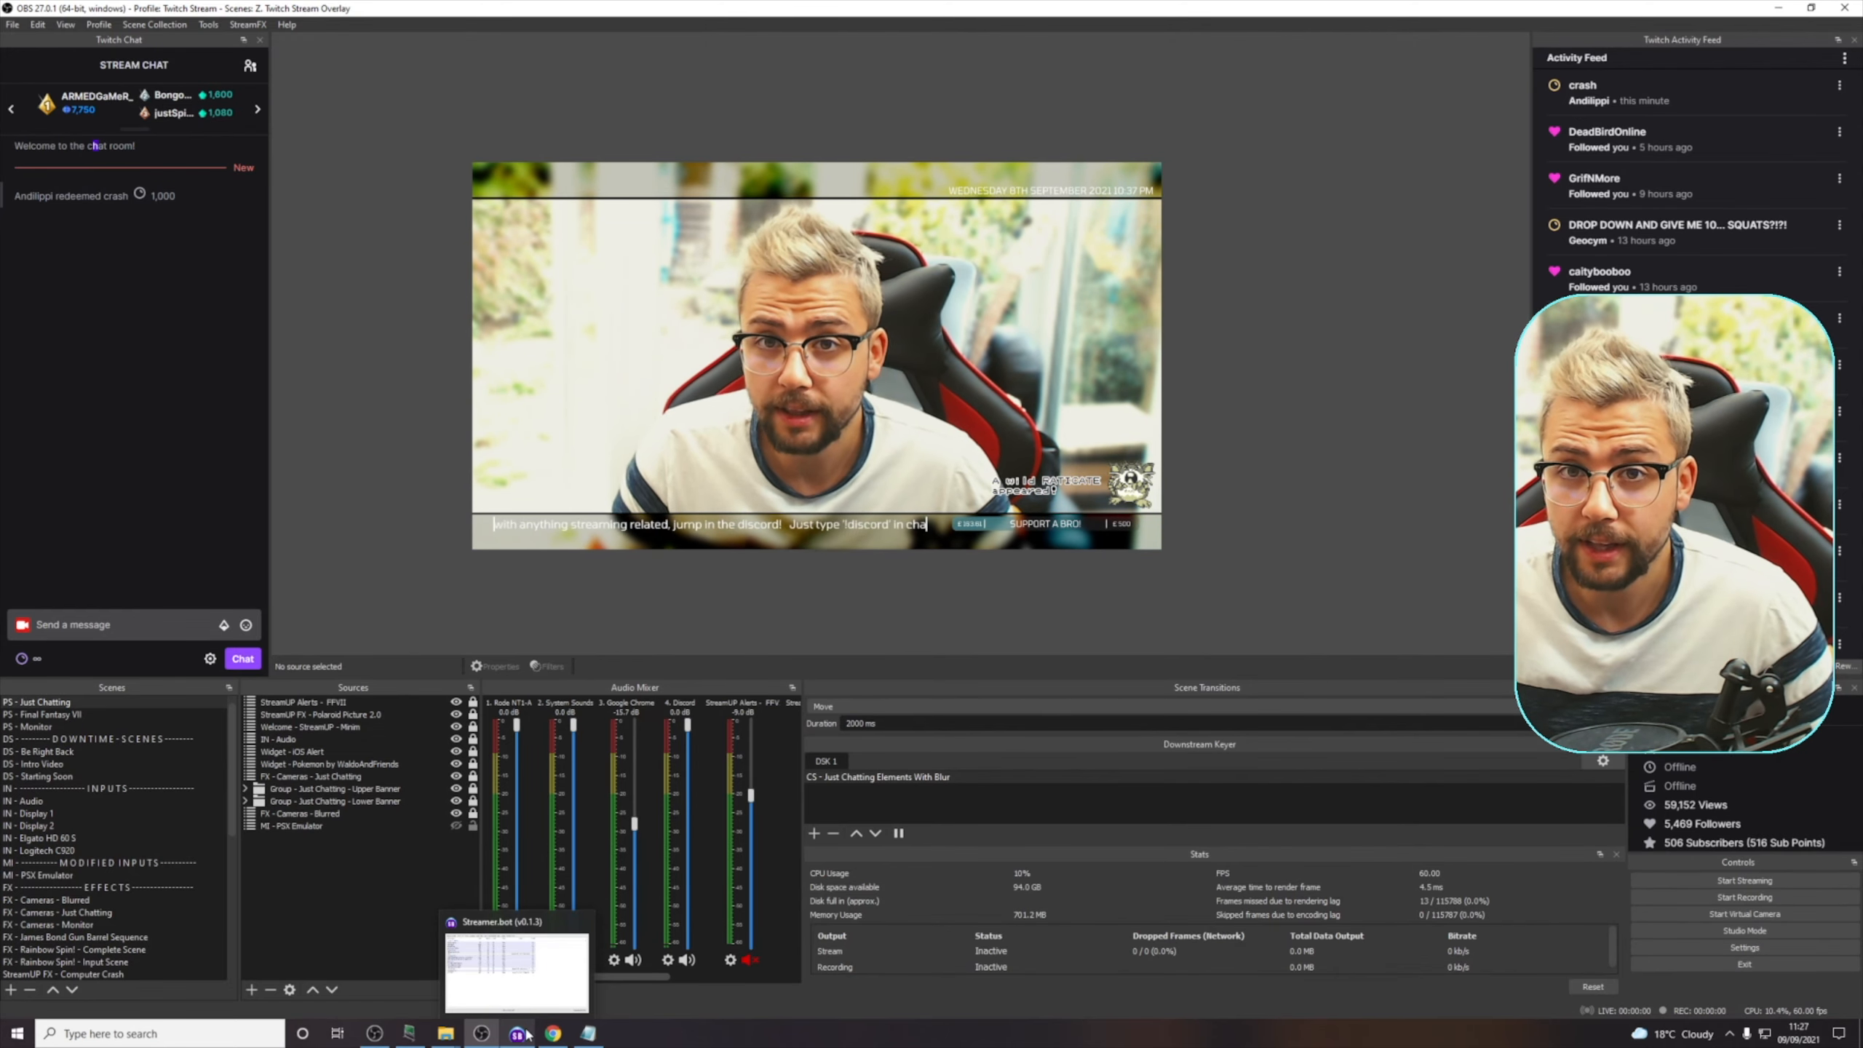
pyautogui.click(527, 1034)
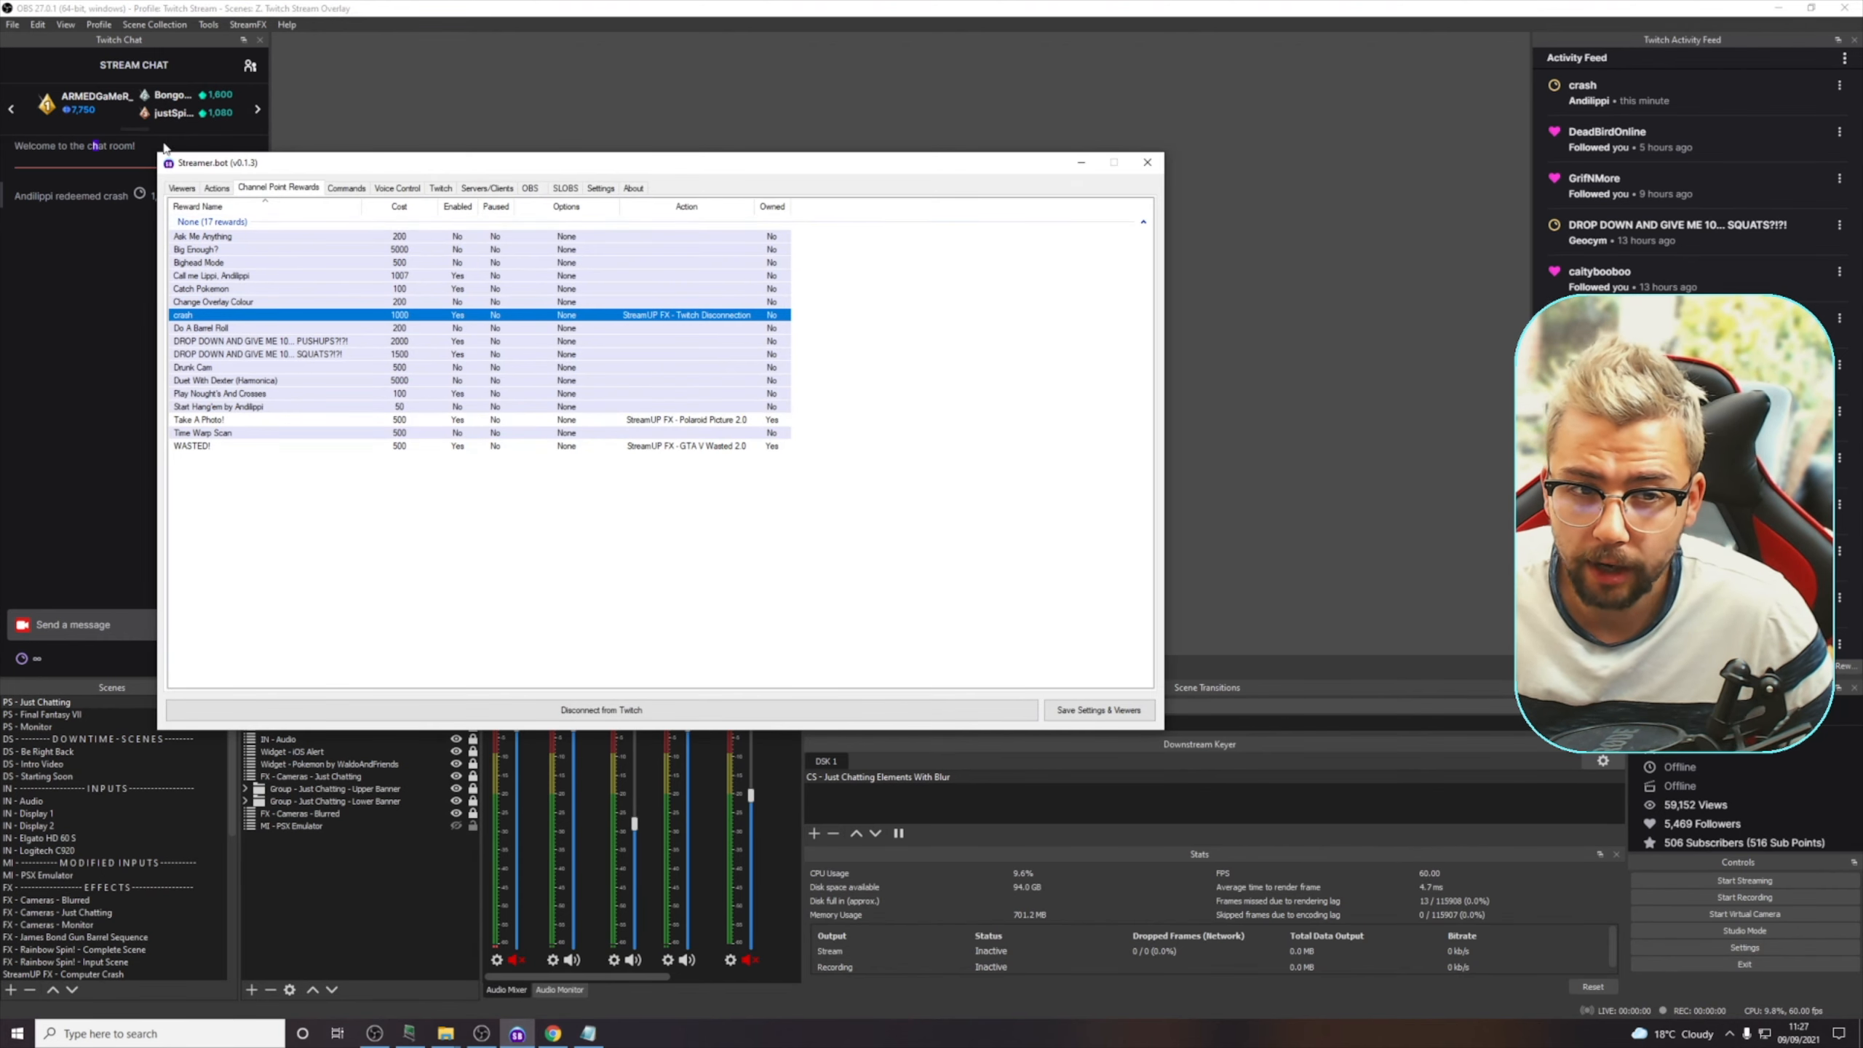
pyautogui.click(215, 189)
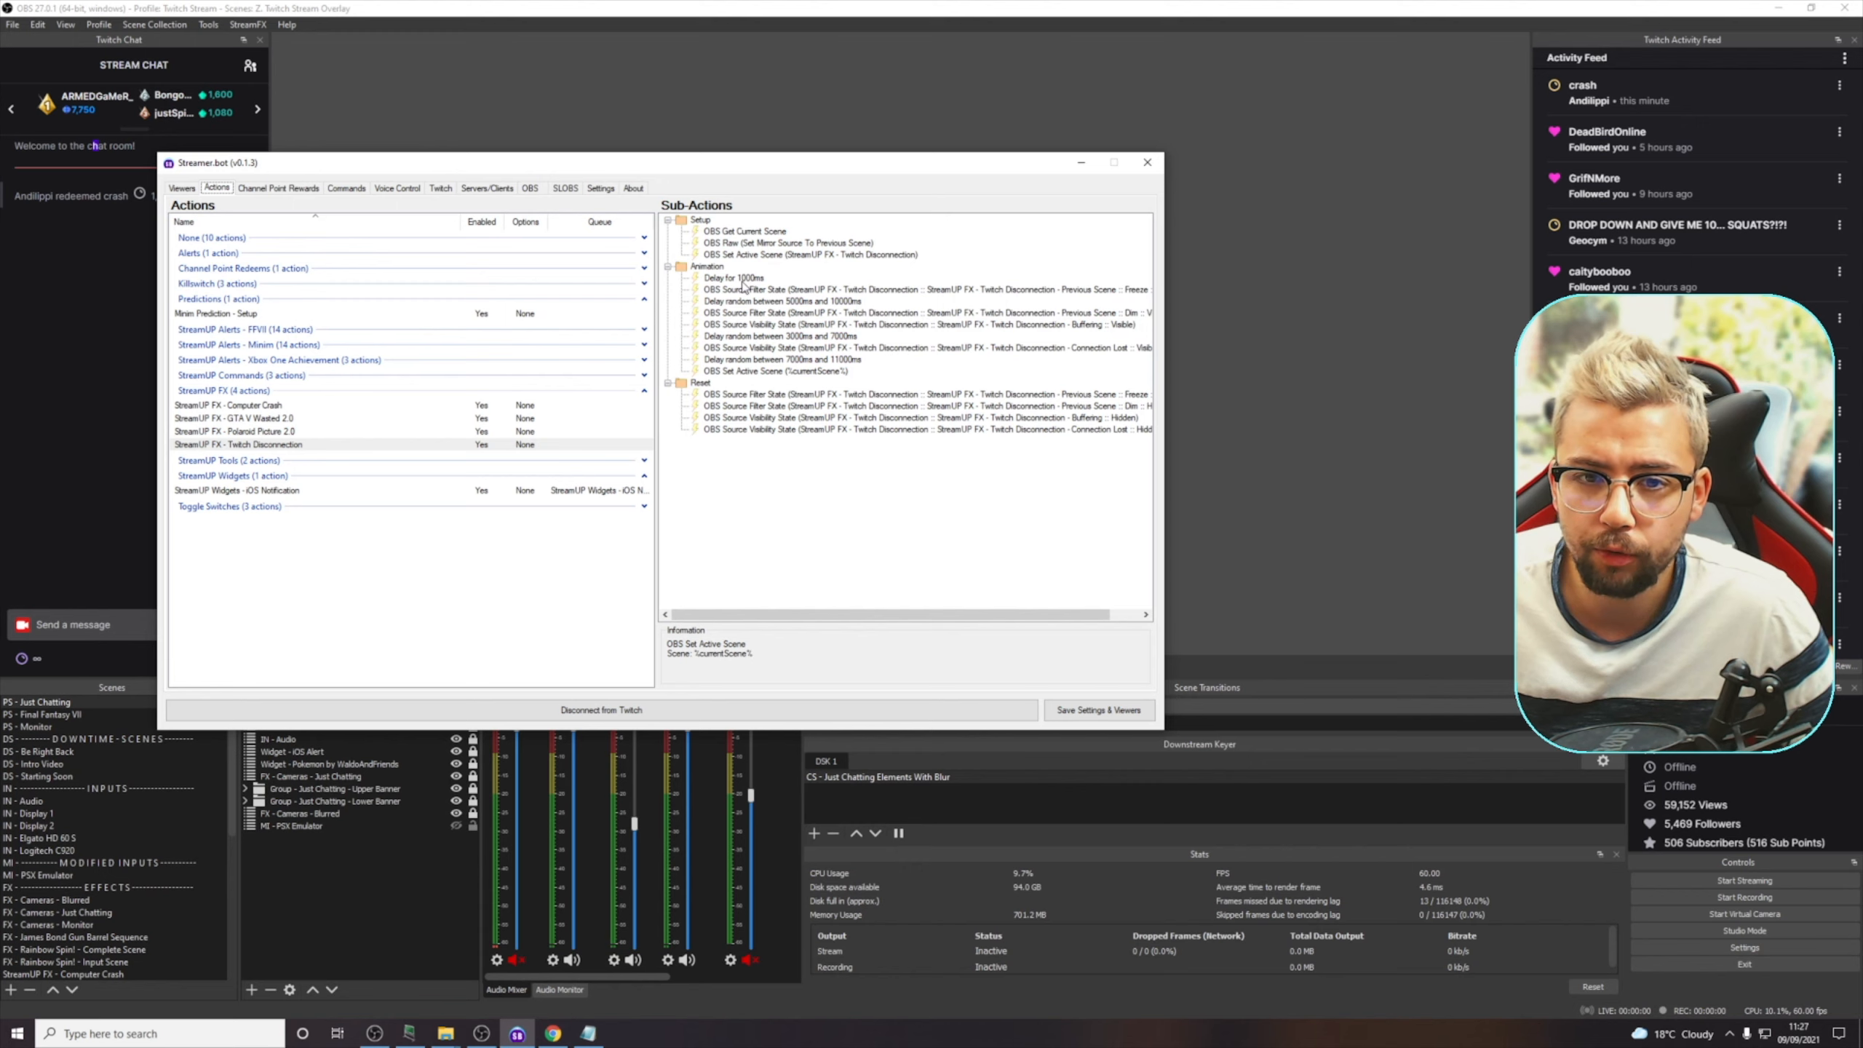
pyautogui.rightClick(745, 492)
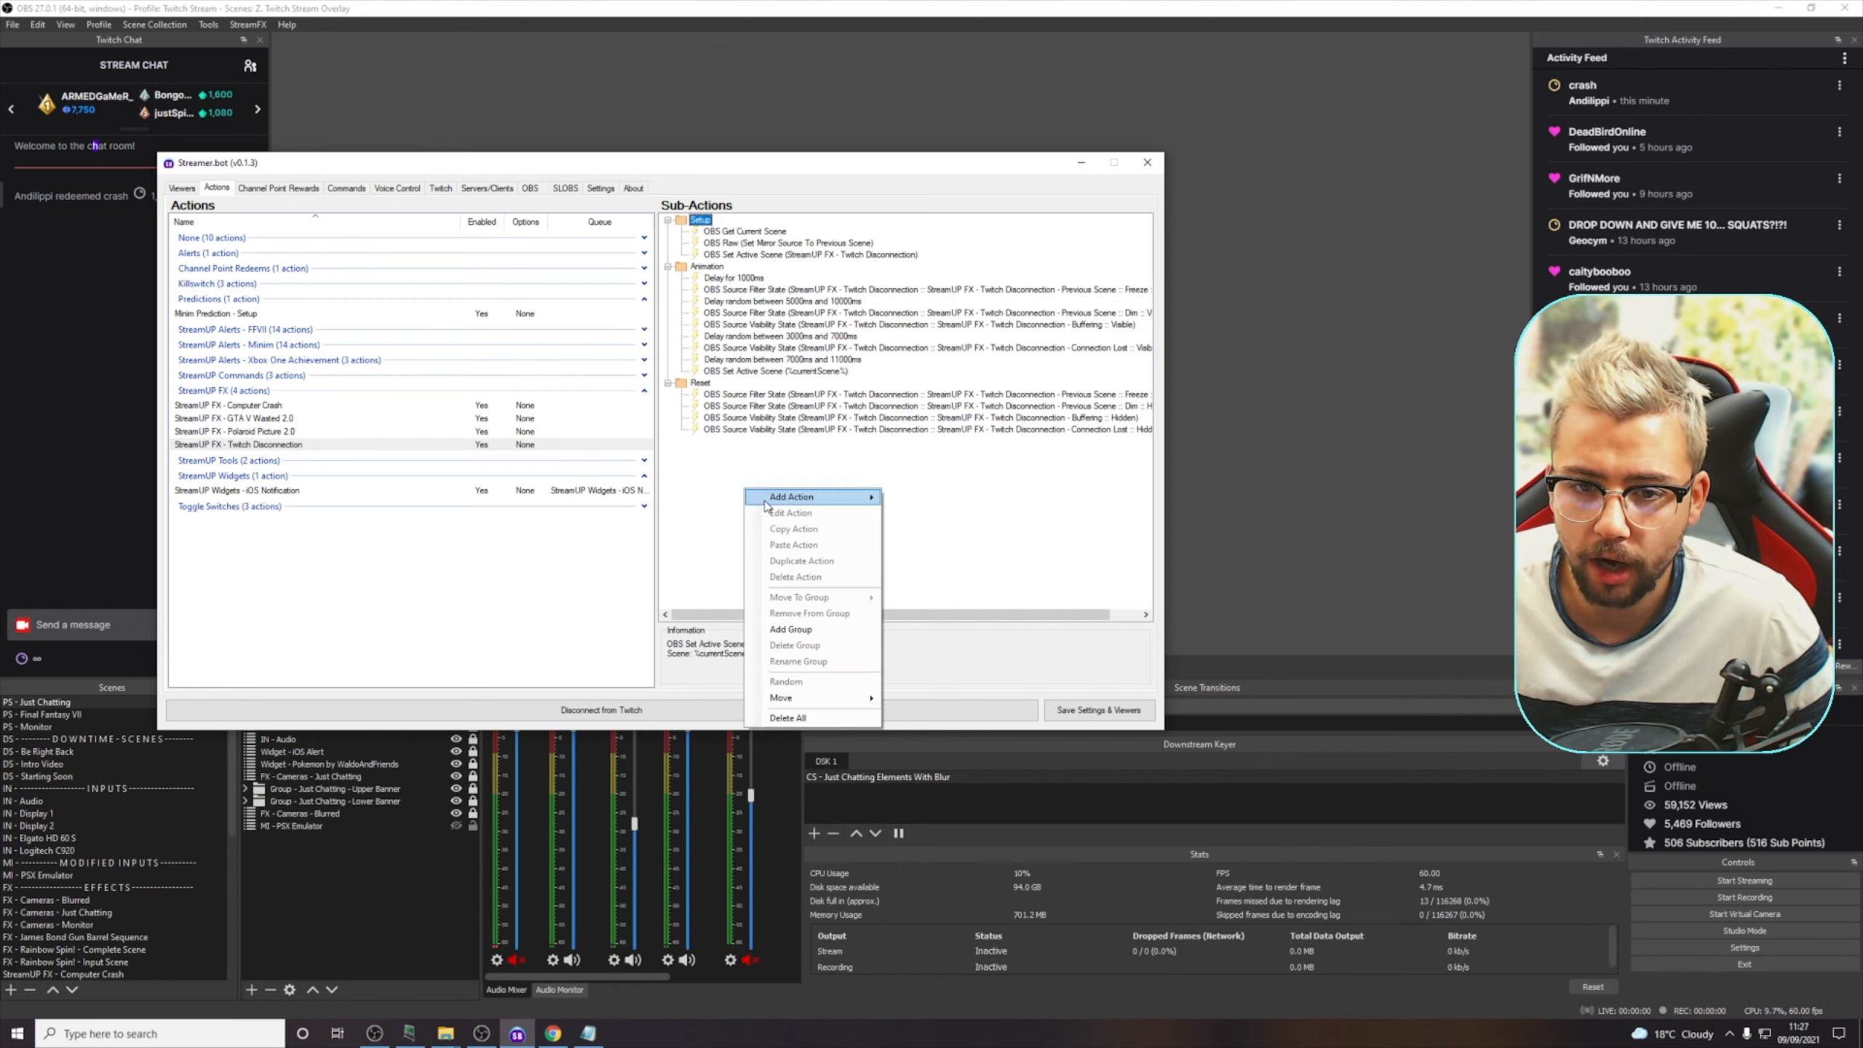
pyautogui.moveTo(833, 491)
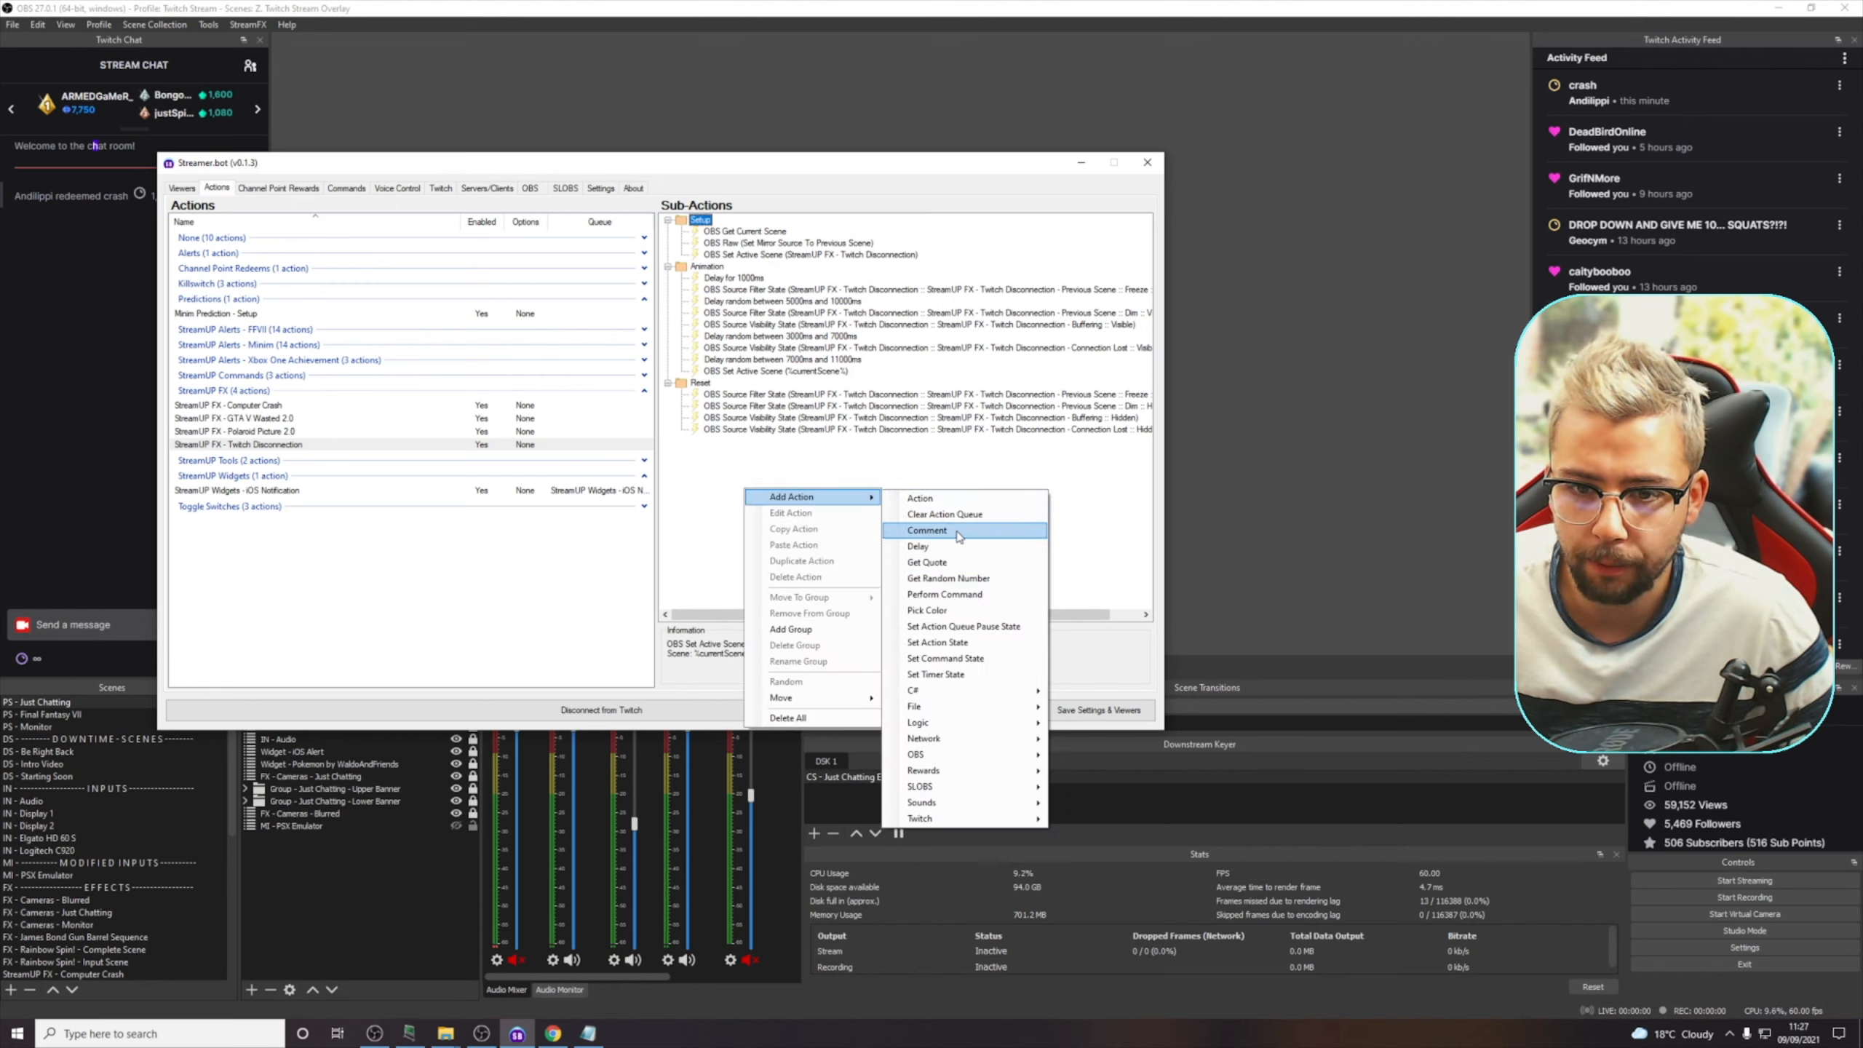
pyautogui.click(926, 530)
pyautogui.write('A')
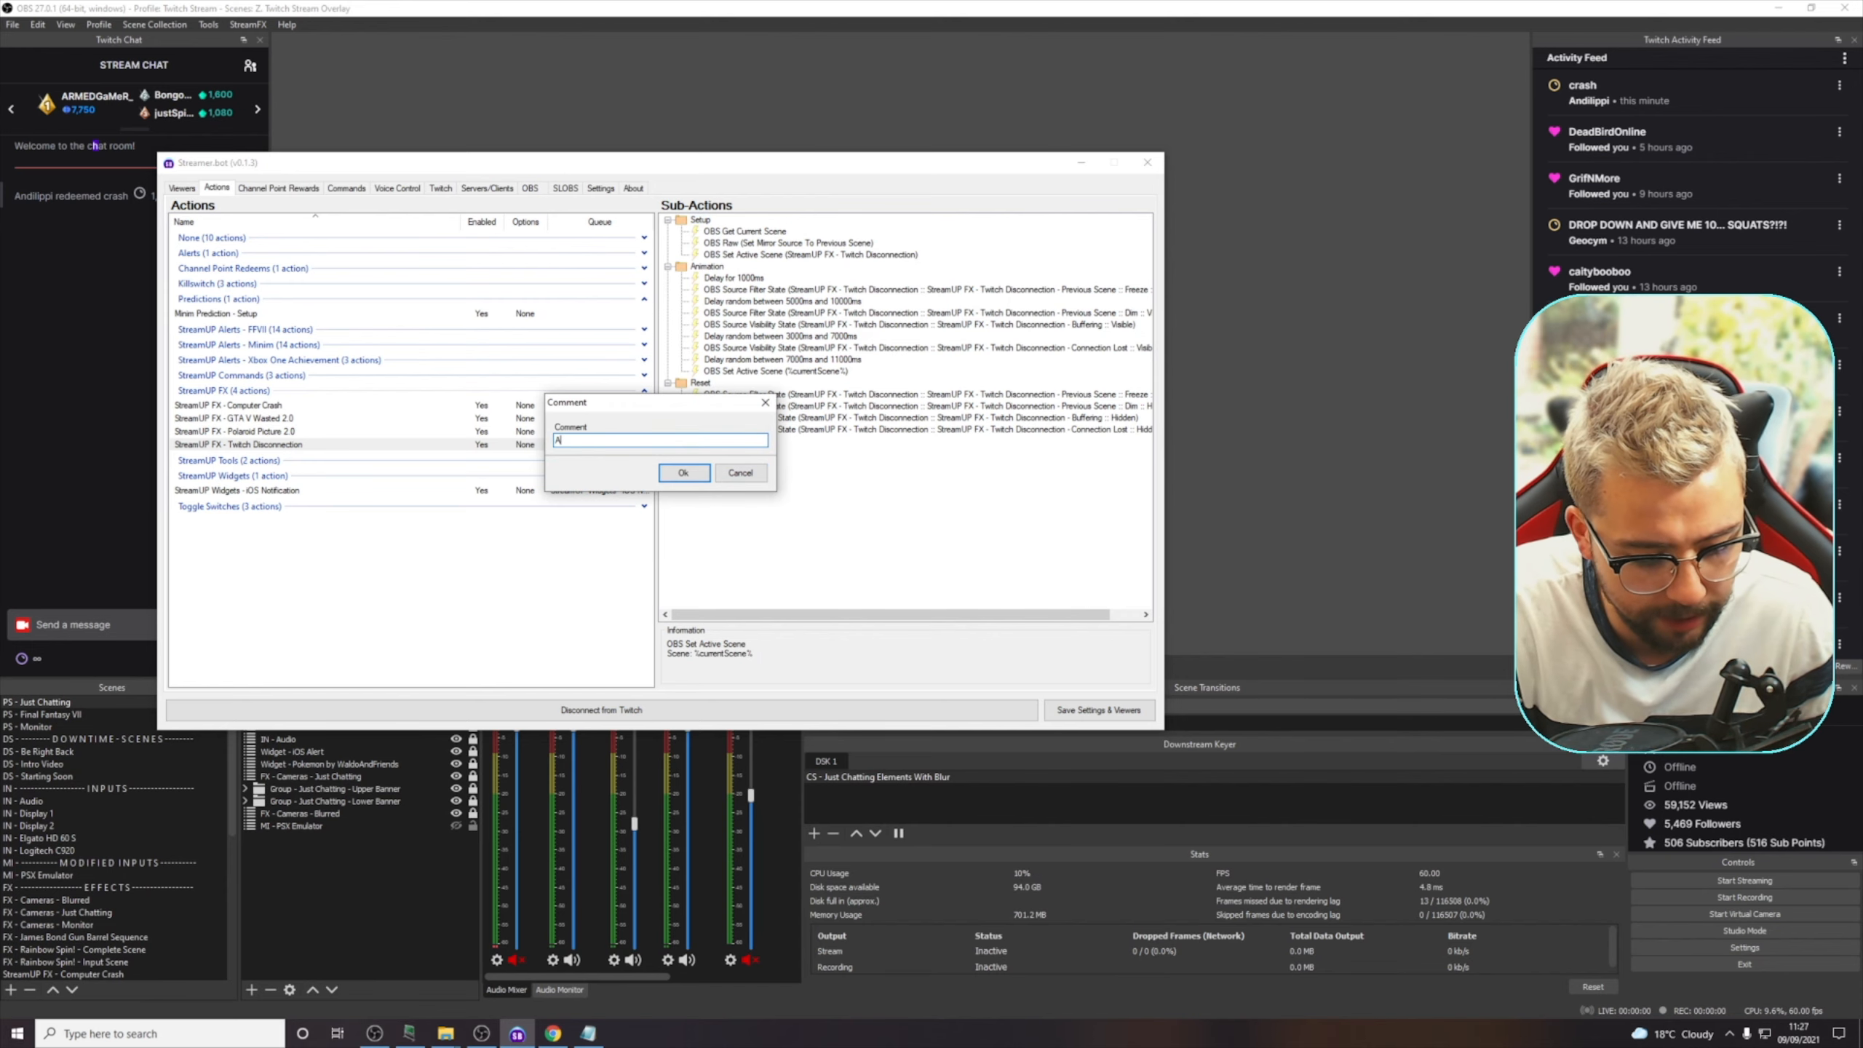
pyautogui.write('DD AUDIO MUTE HERE')
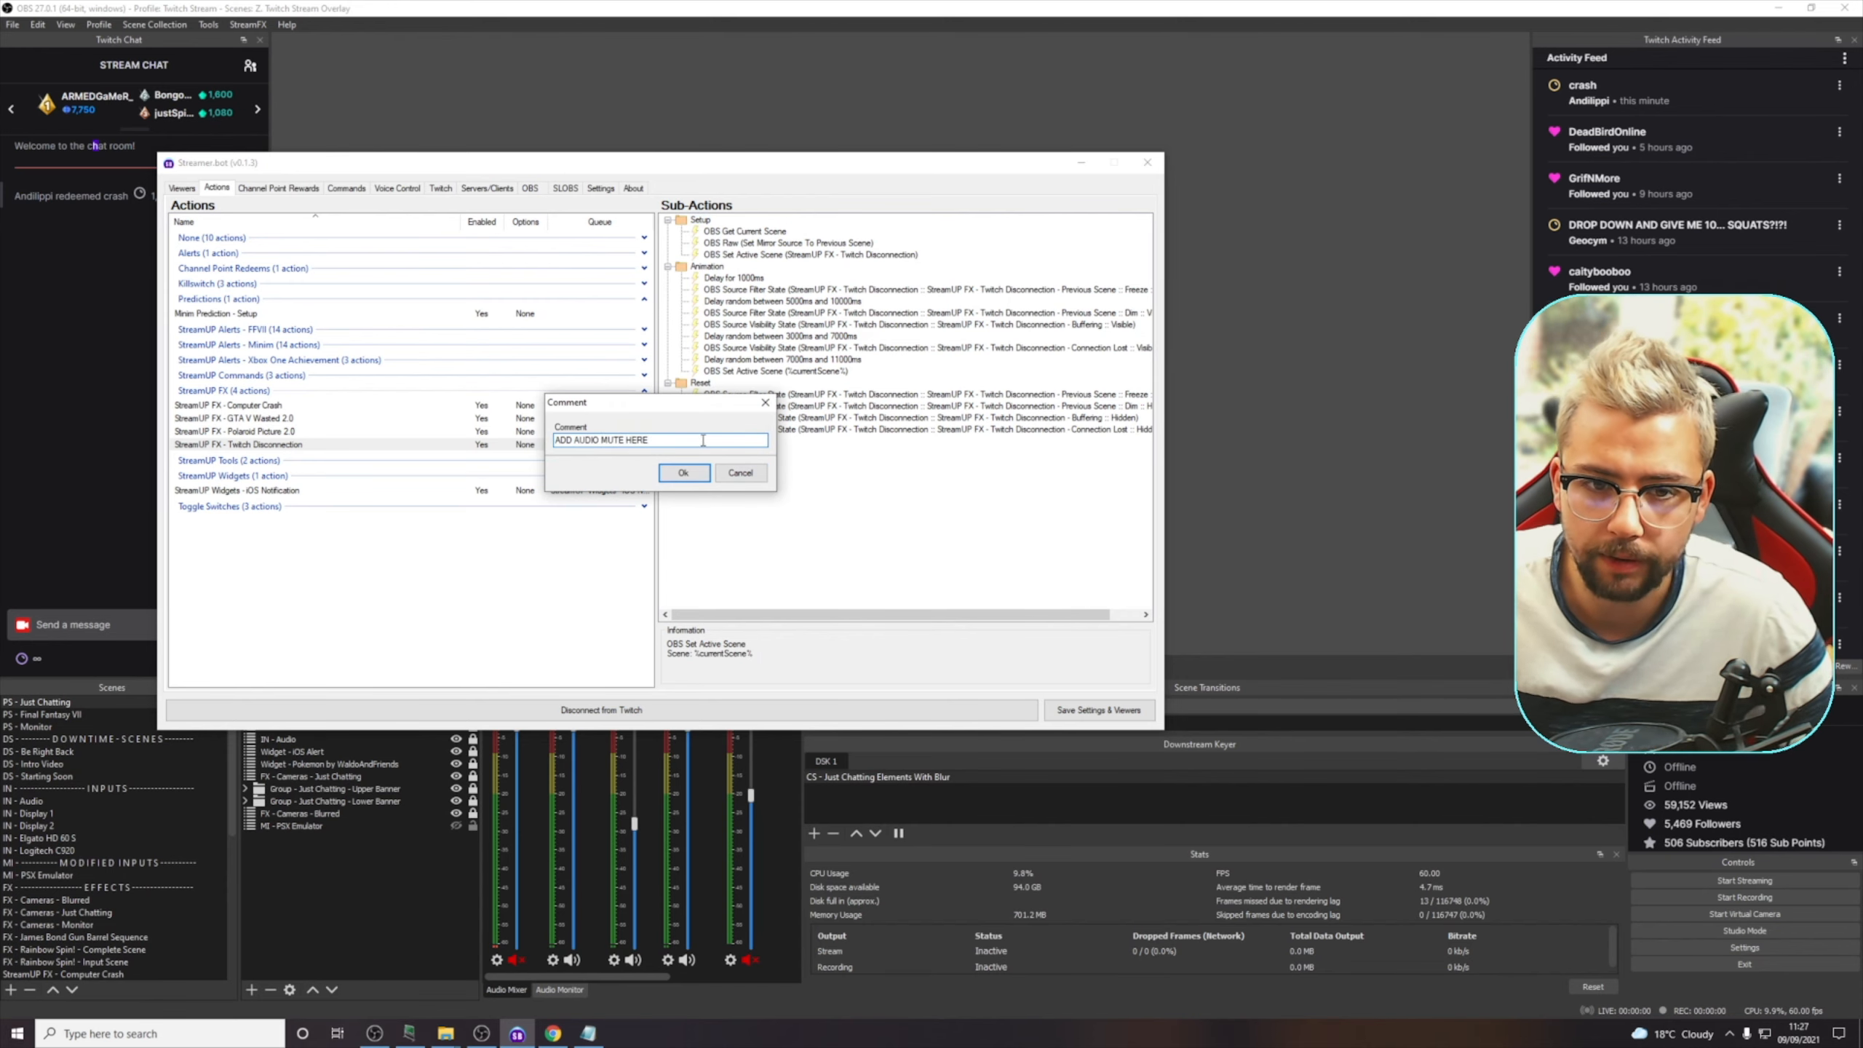
pyautogui.press('Return')
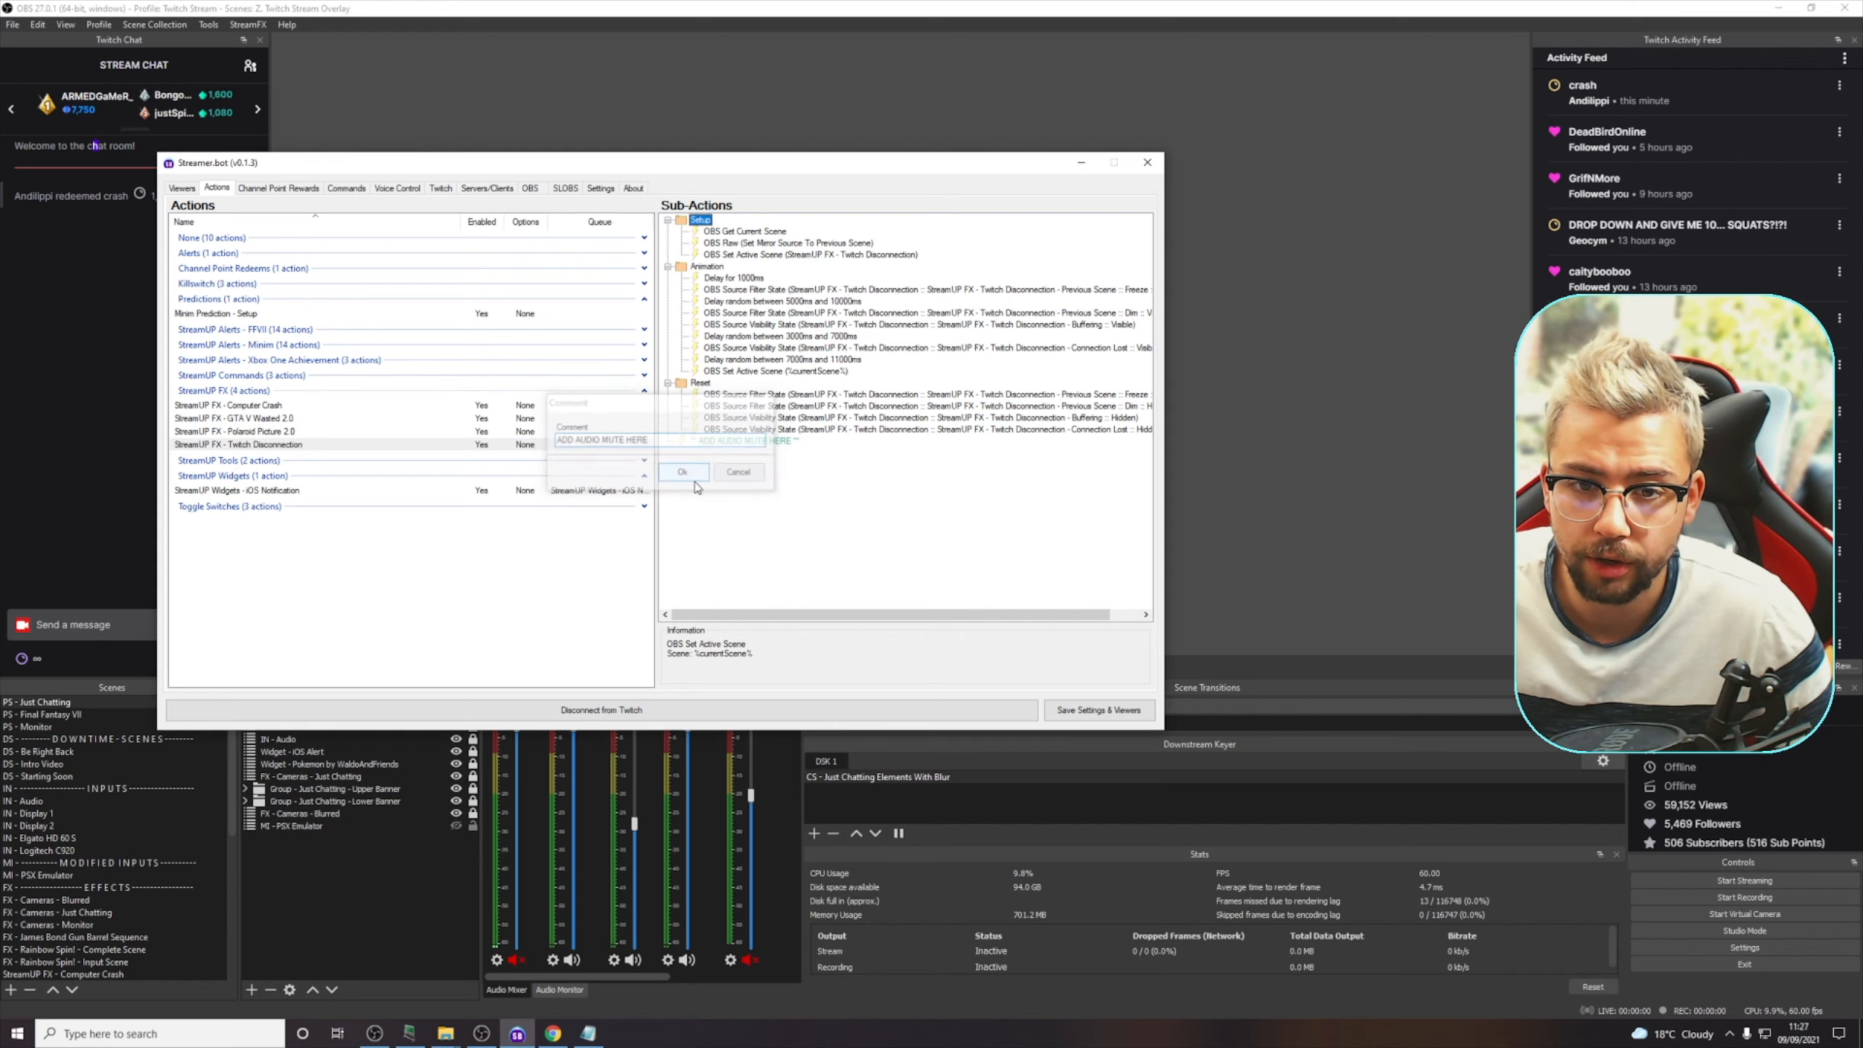
pyautogui.moveTo(739, 442); pyautogui.dragTo(706, 267)
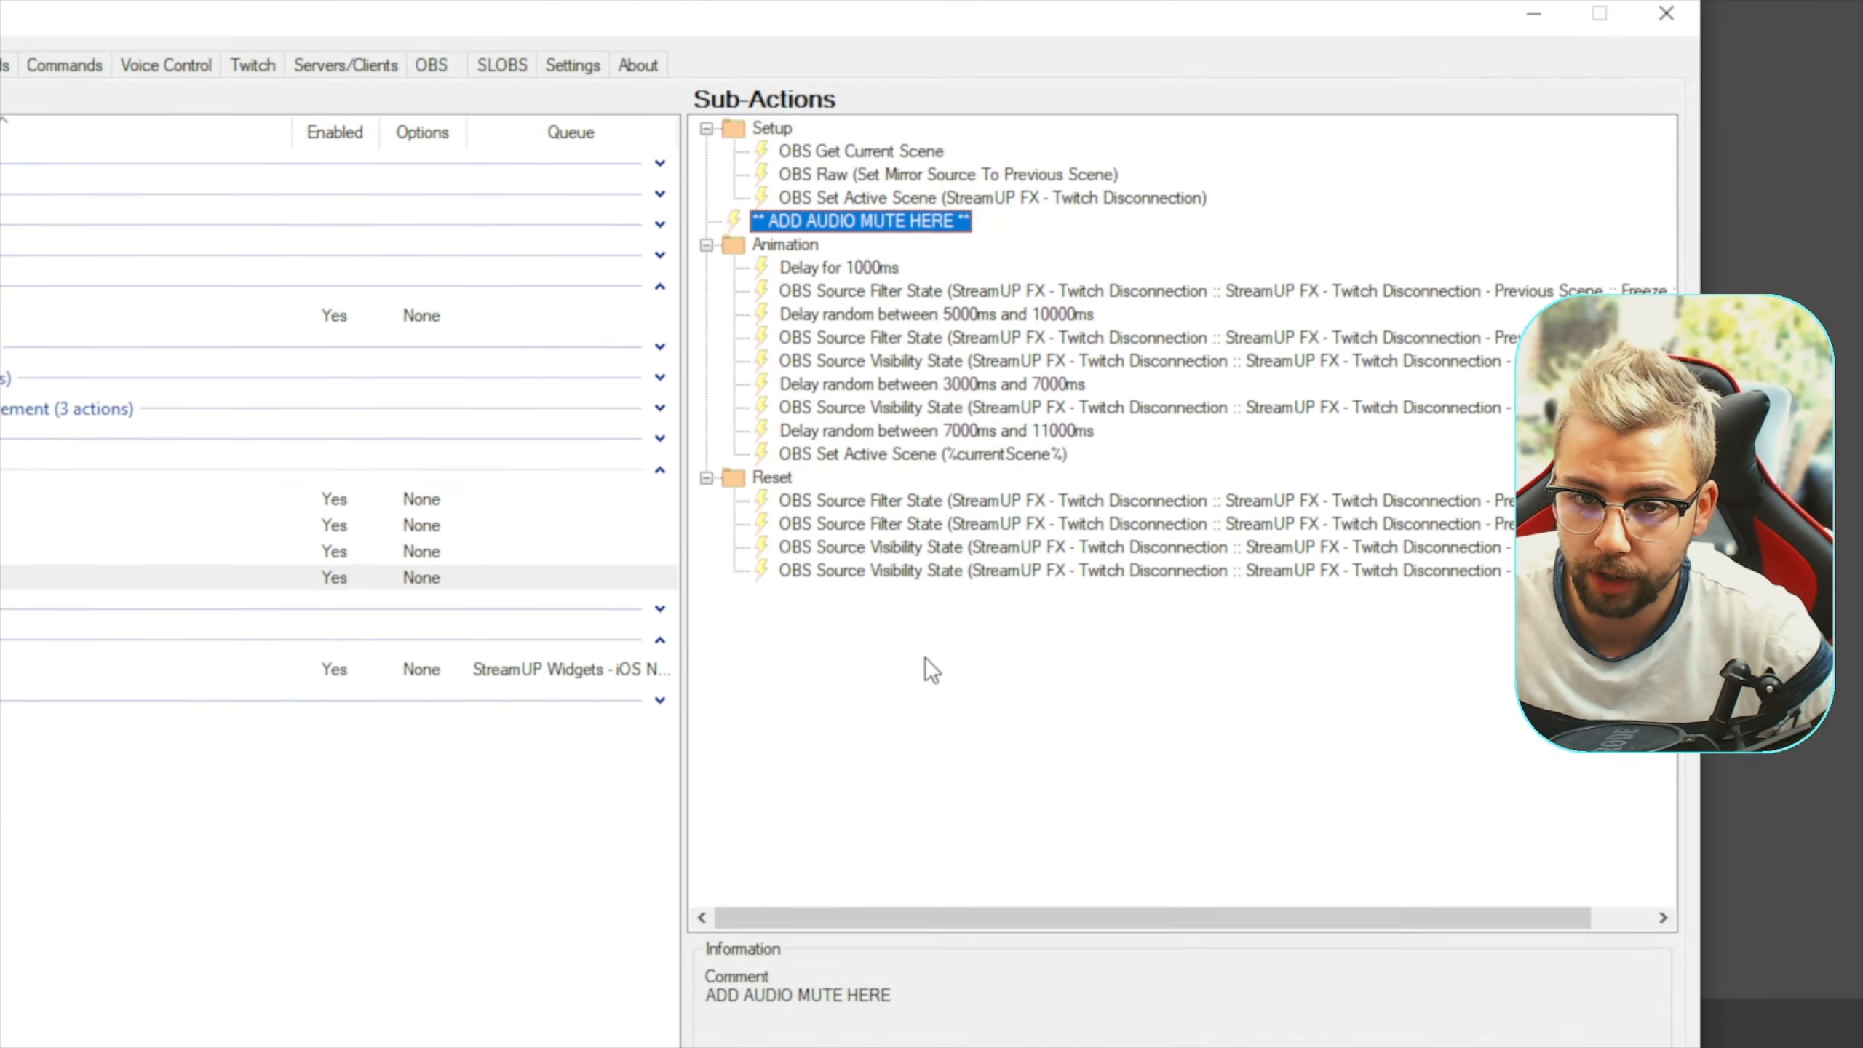
# Examine the settings of a new OBS Set Source Mute State sub-action without adding it
pyautogui.rightClick(913, 907)
pyautogui.moveTo(975, 553)
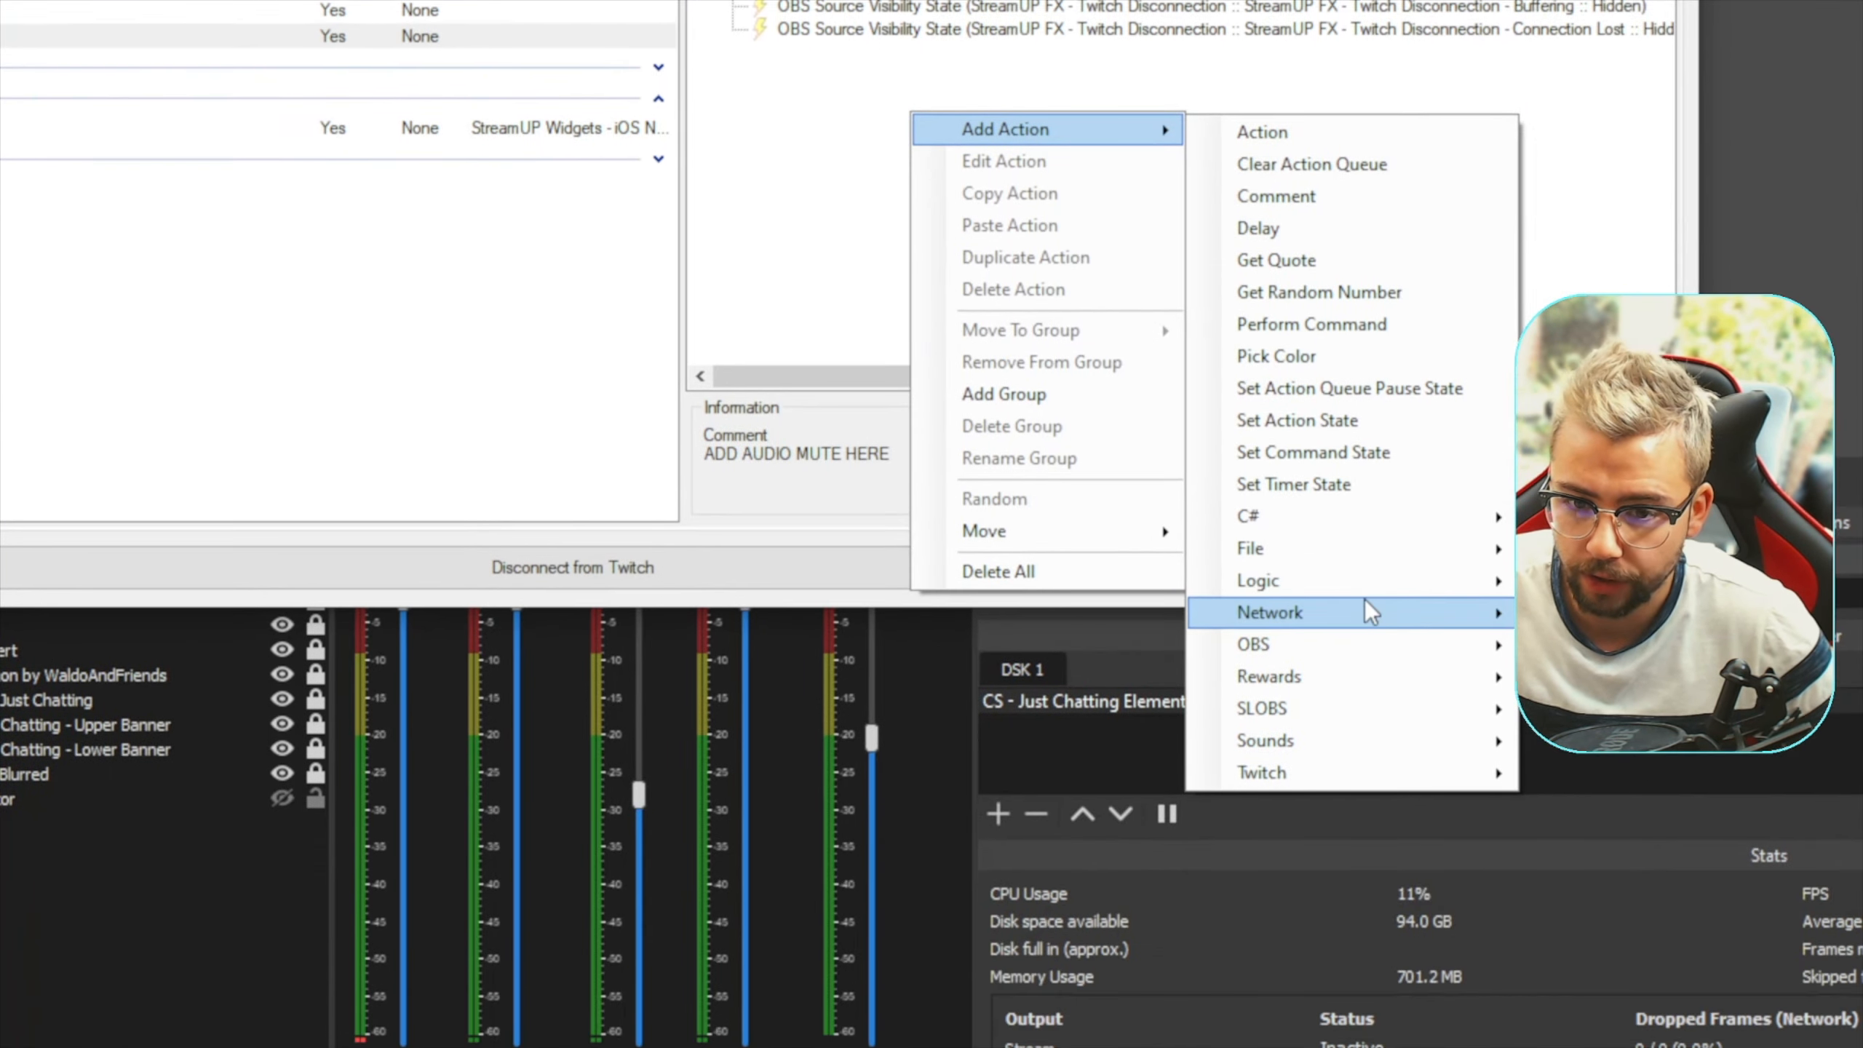
pyautogui.moveTo(1362, 555)
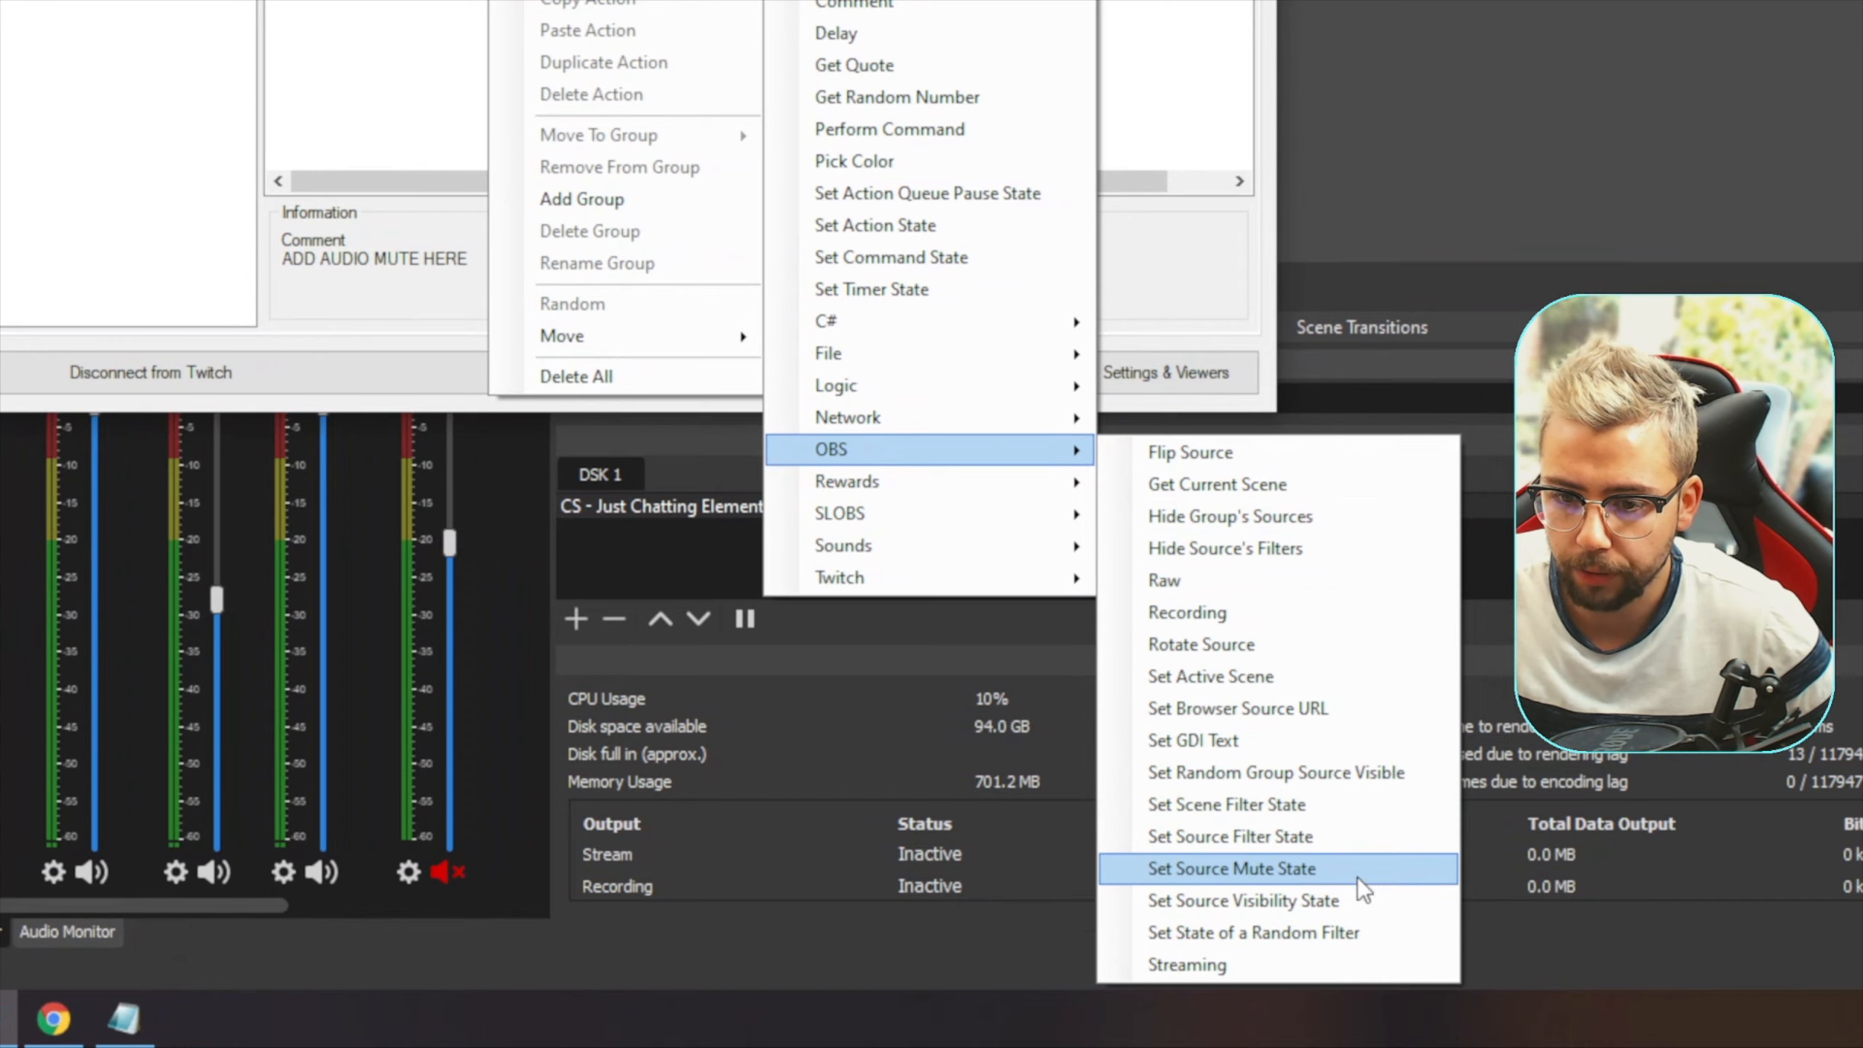
pyautogui.click(1289, 868)
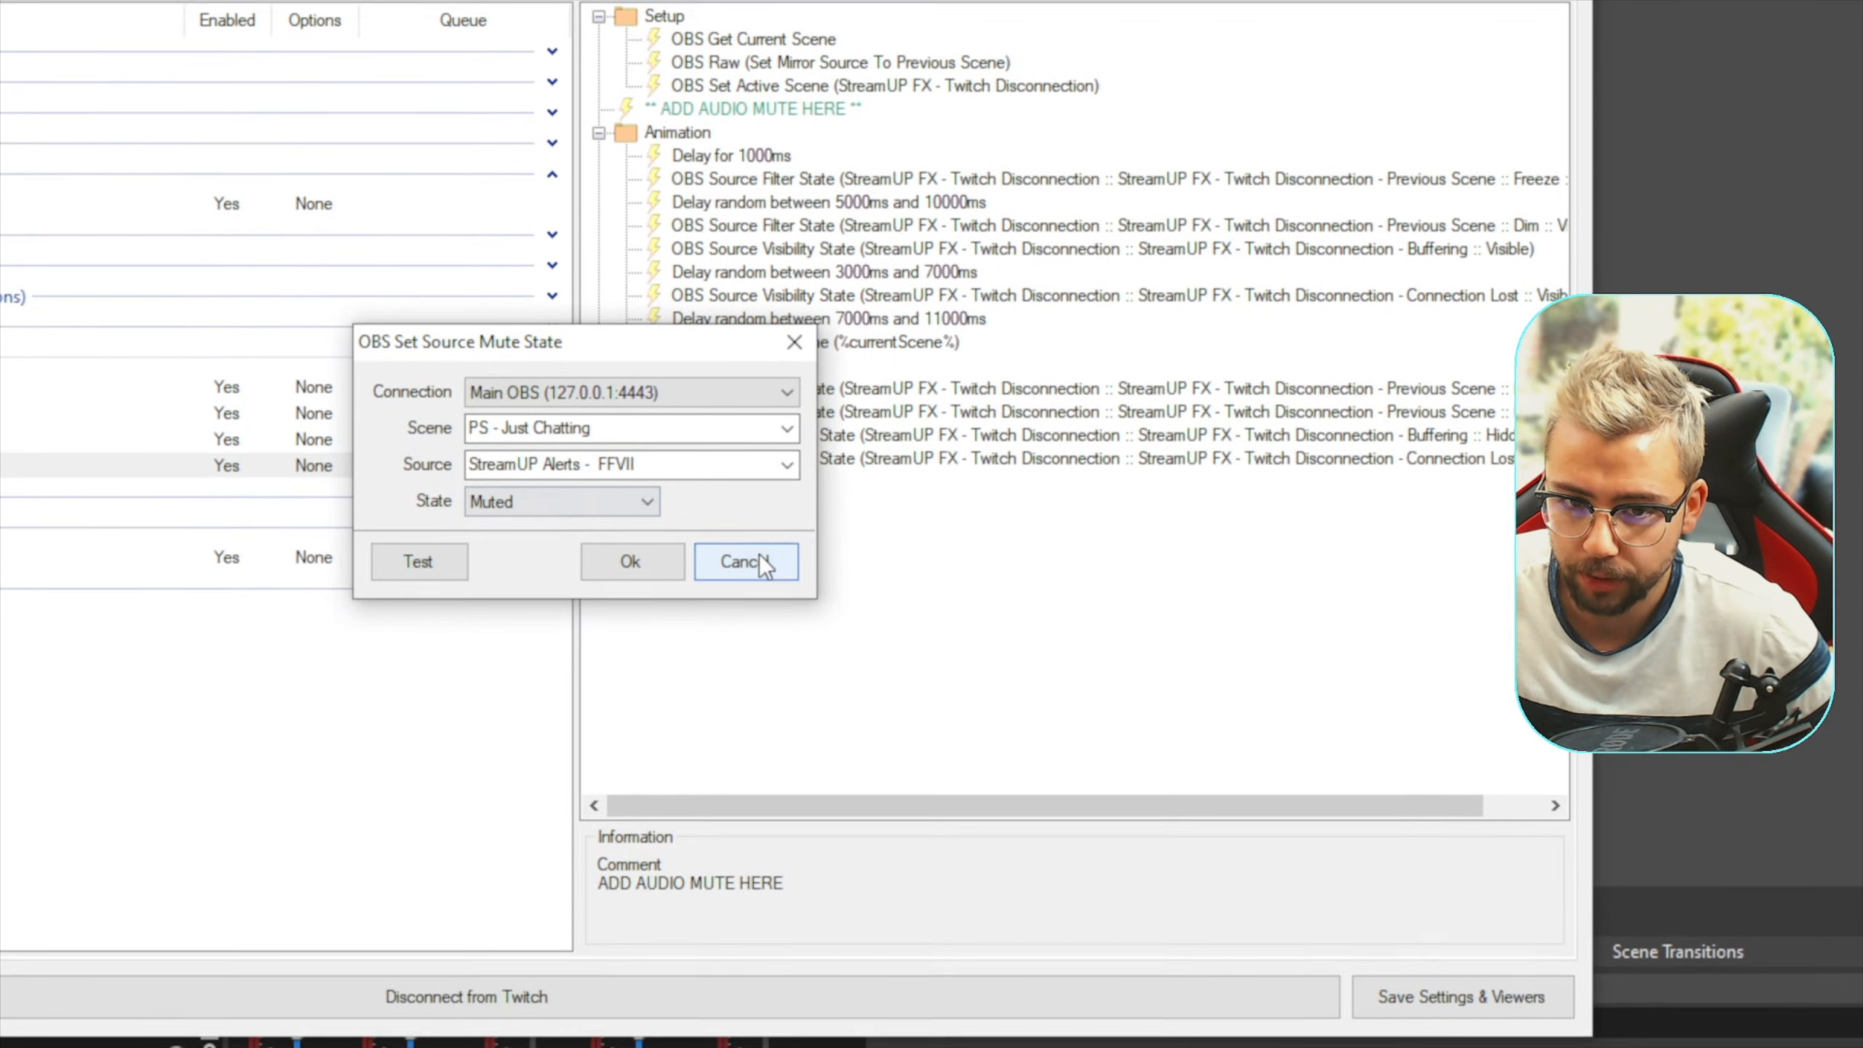
pyautogui.click(575, 604)
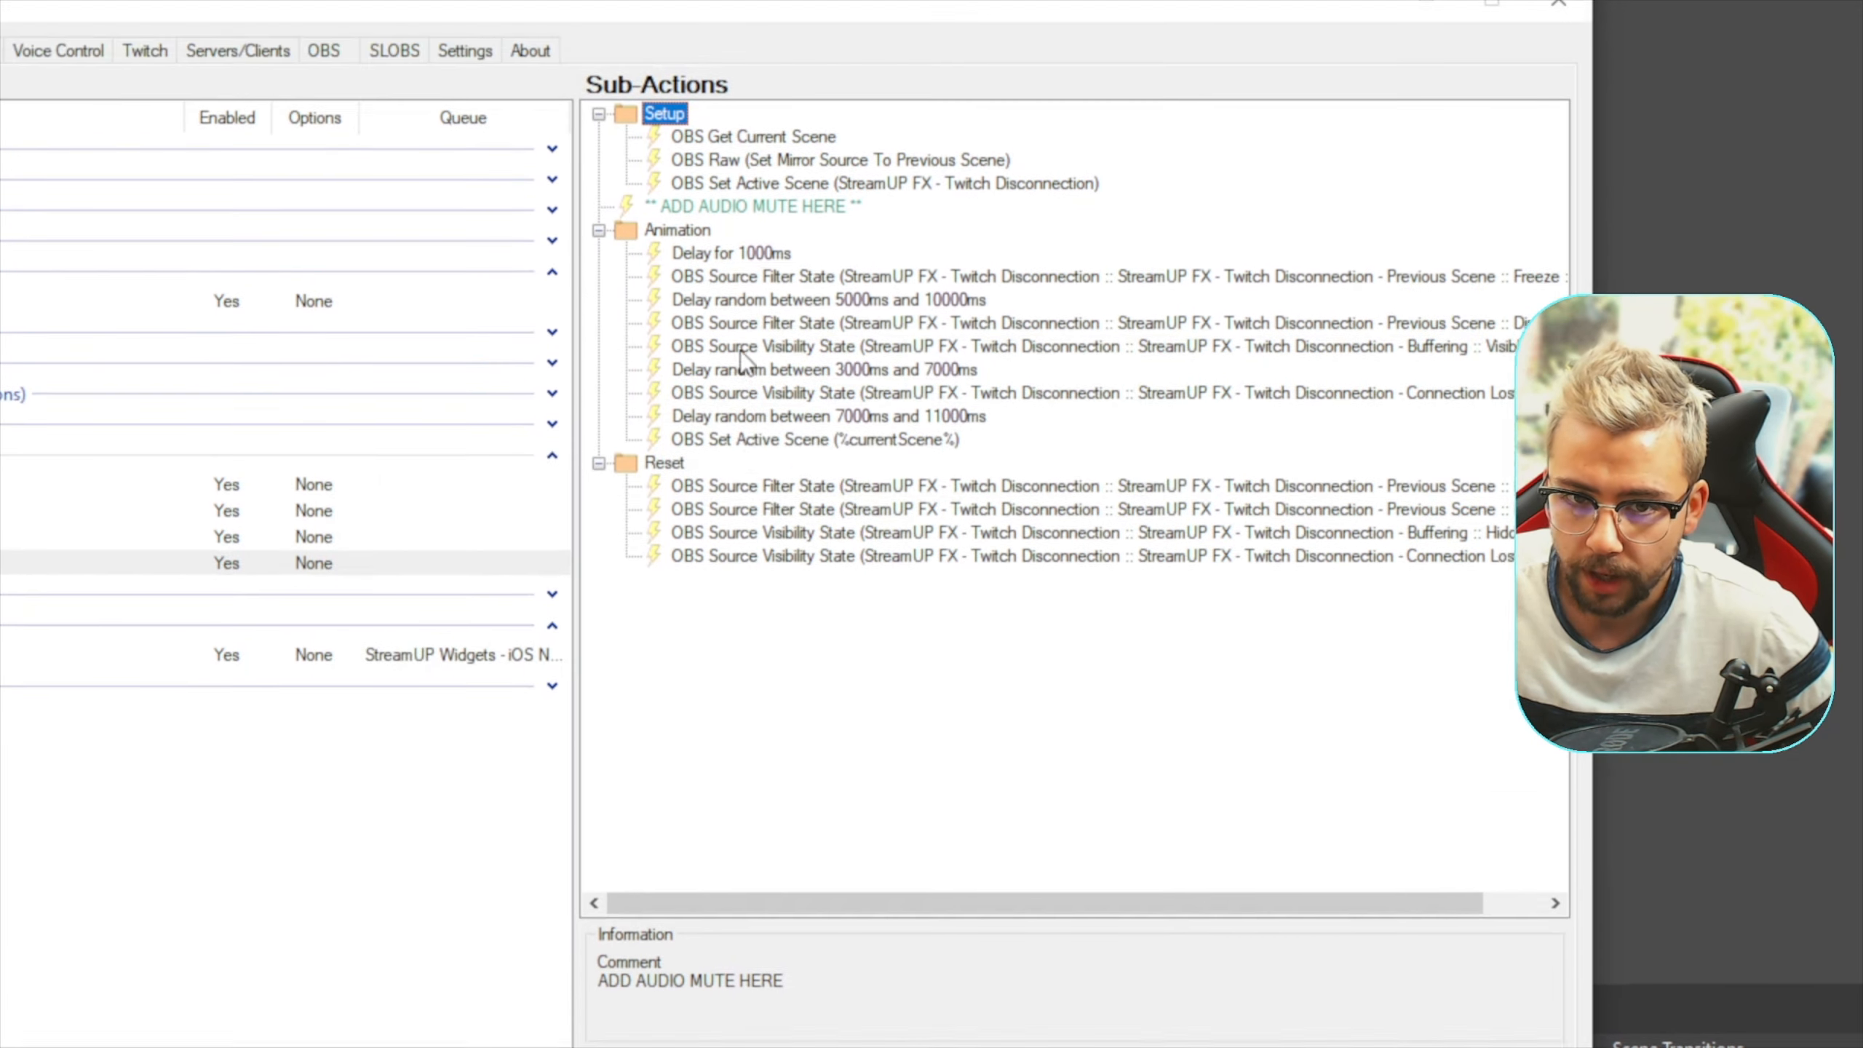
# Copy the audio mute comment as "ADD AUDIO UNMUTE HERE" and place it between the Animation and Reset groups
pyautogui.rightClick(711, 192)
pyautogui.click(815, 329)
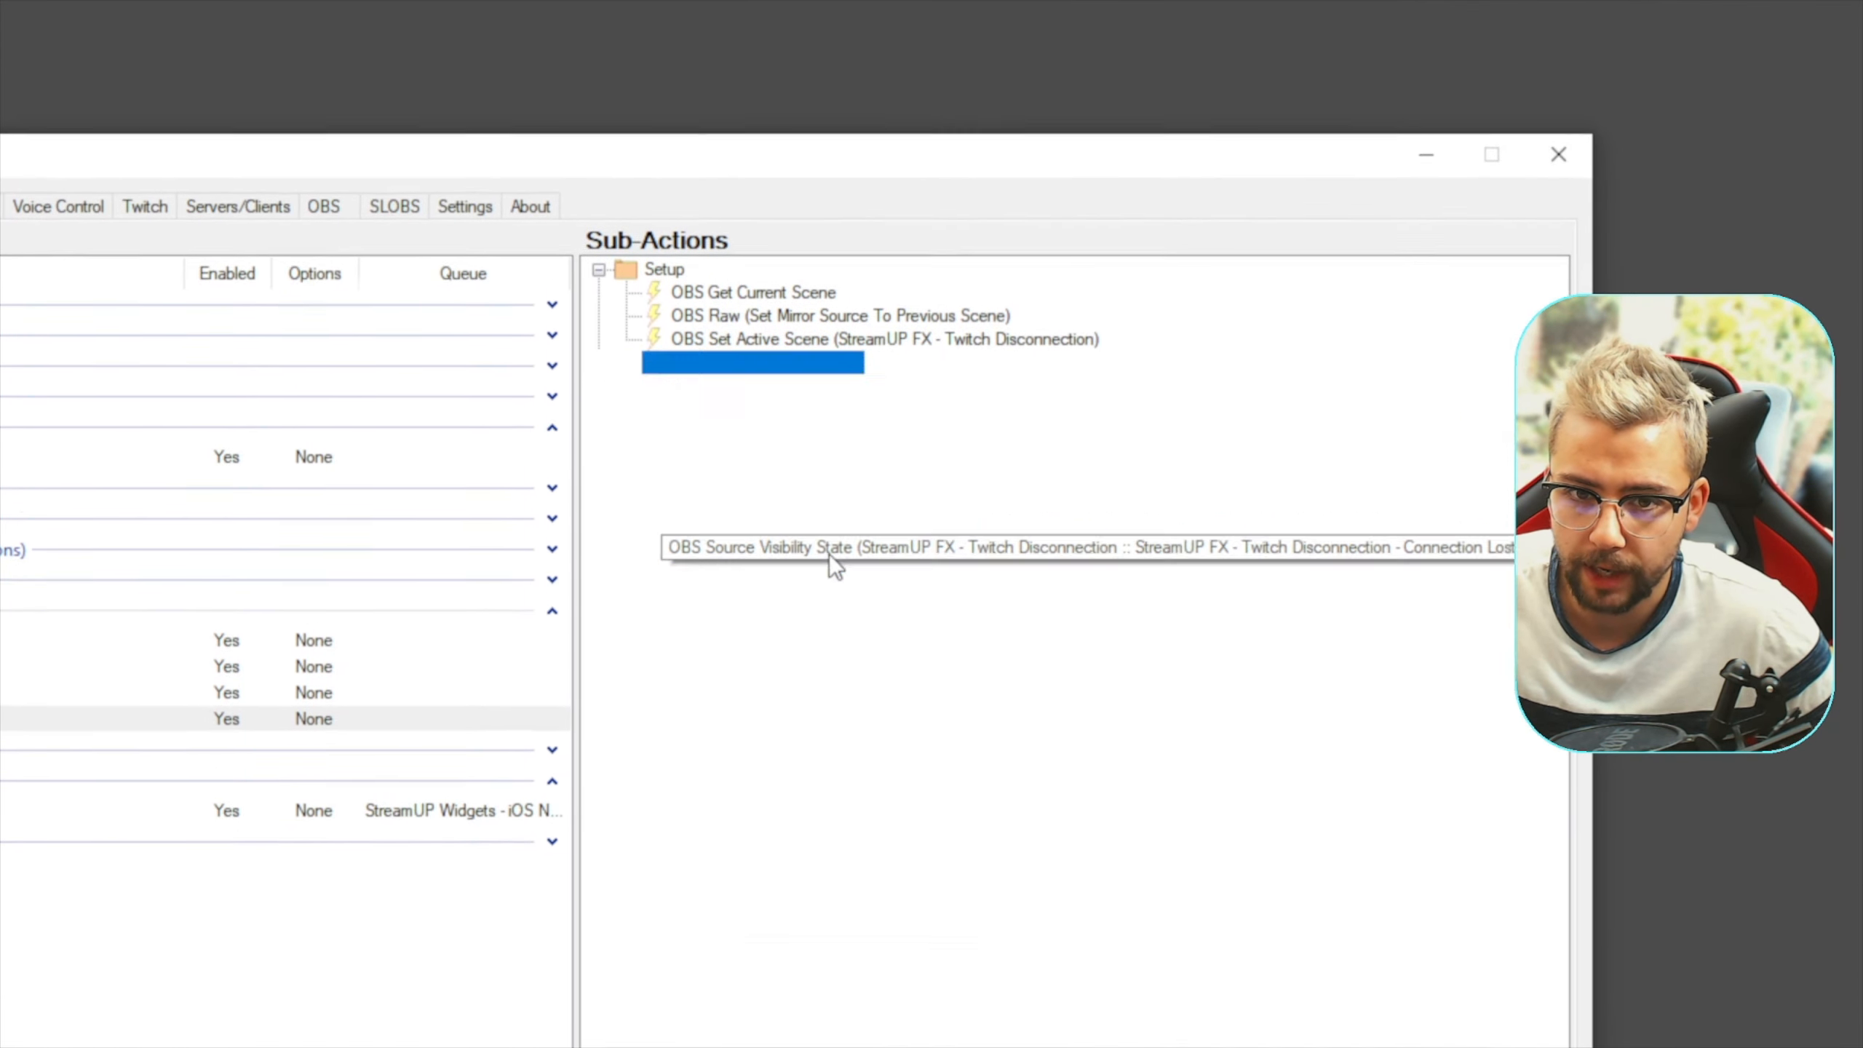
pyautogui.hotkey('ctrl', 'v')
pyautogui.doubleClick(773, 743)
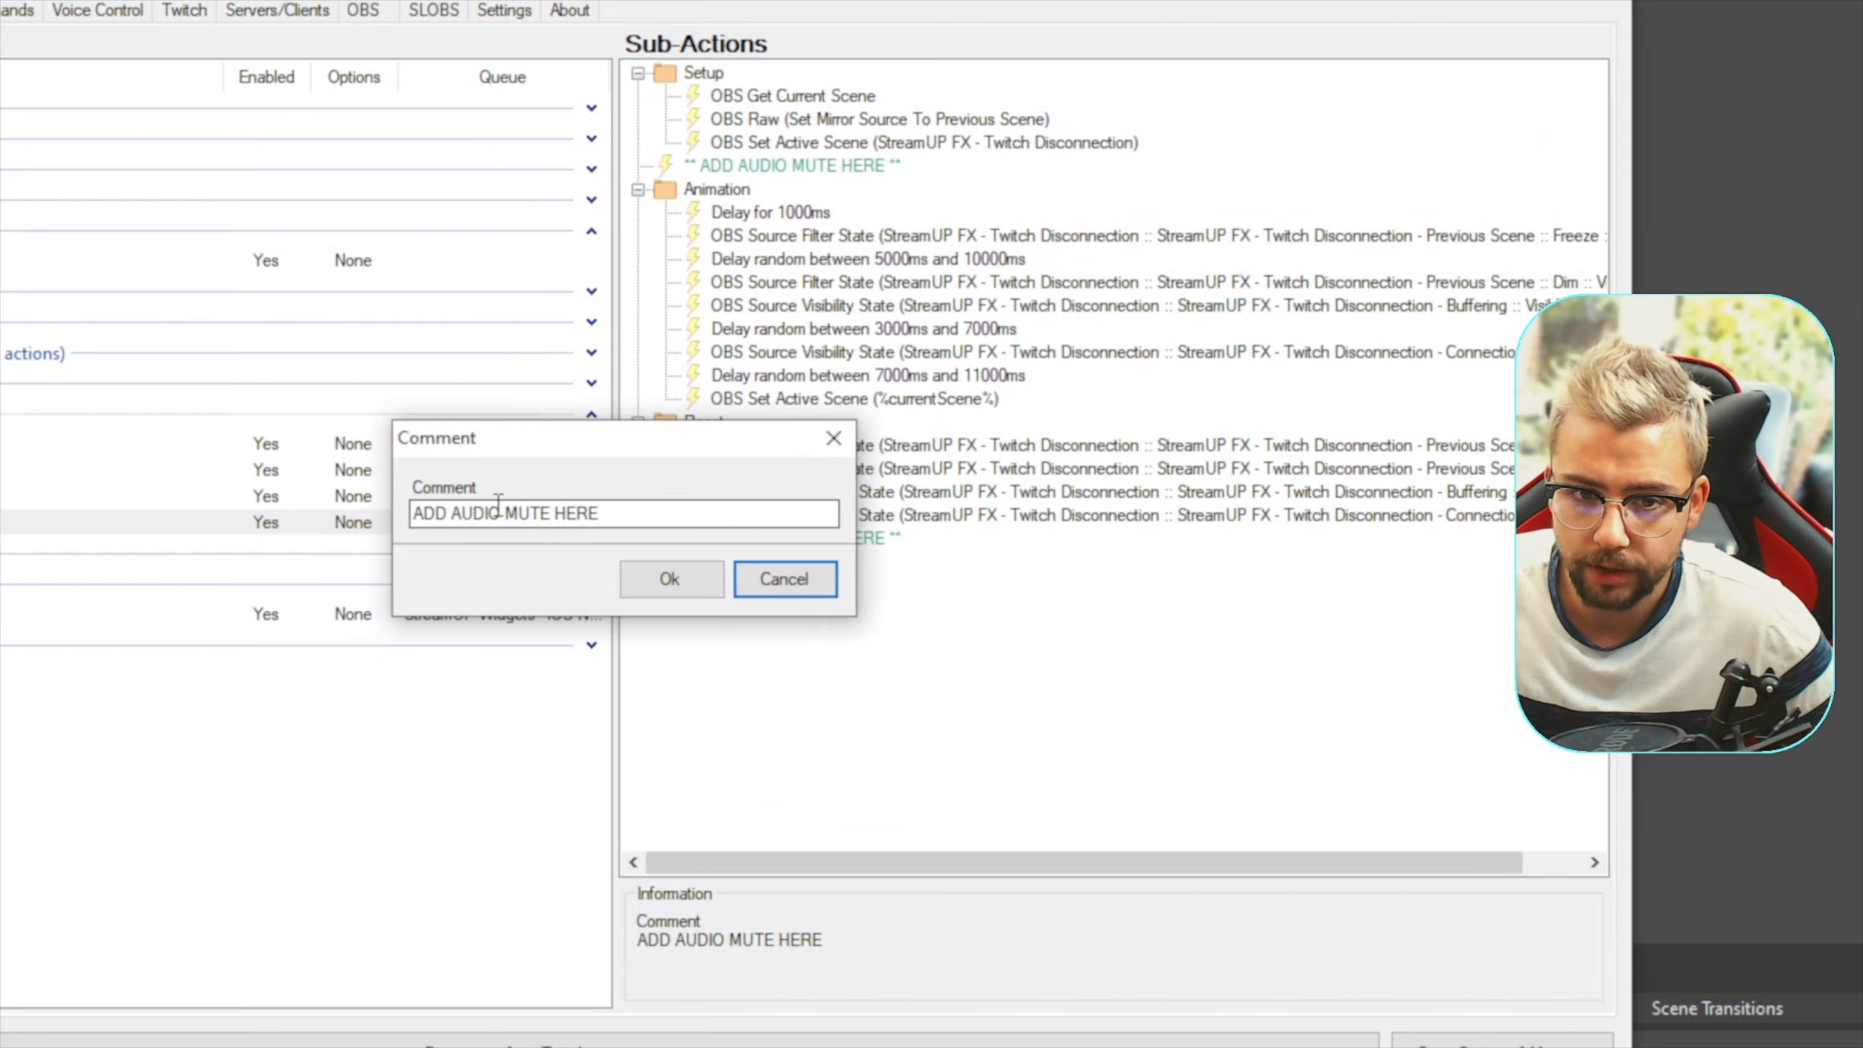
pyautogui.click(498, 505)
pyautogui.write('UN')
pyautogui.click(669, 575)
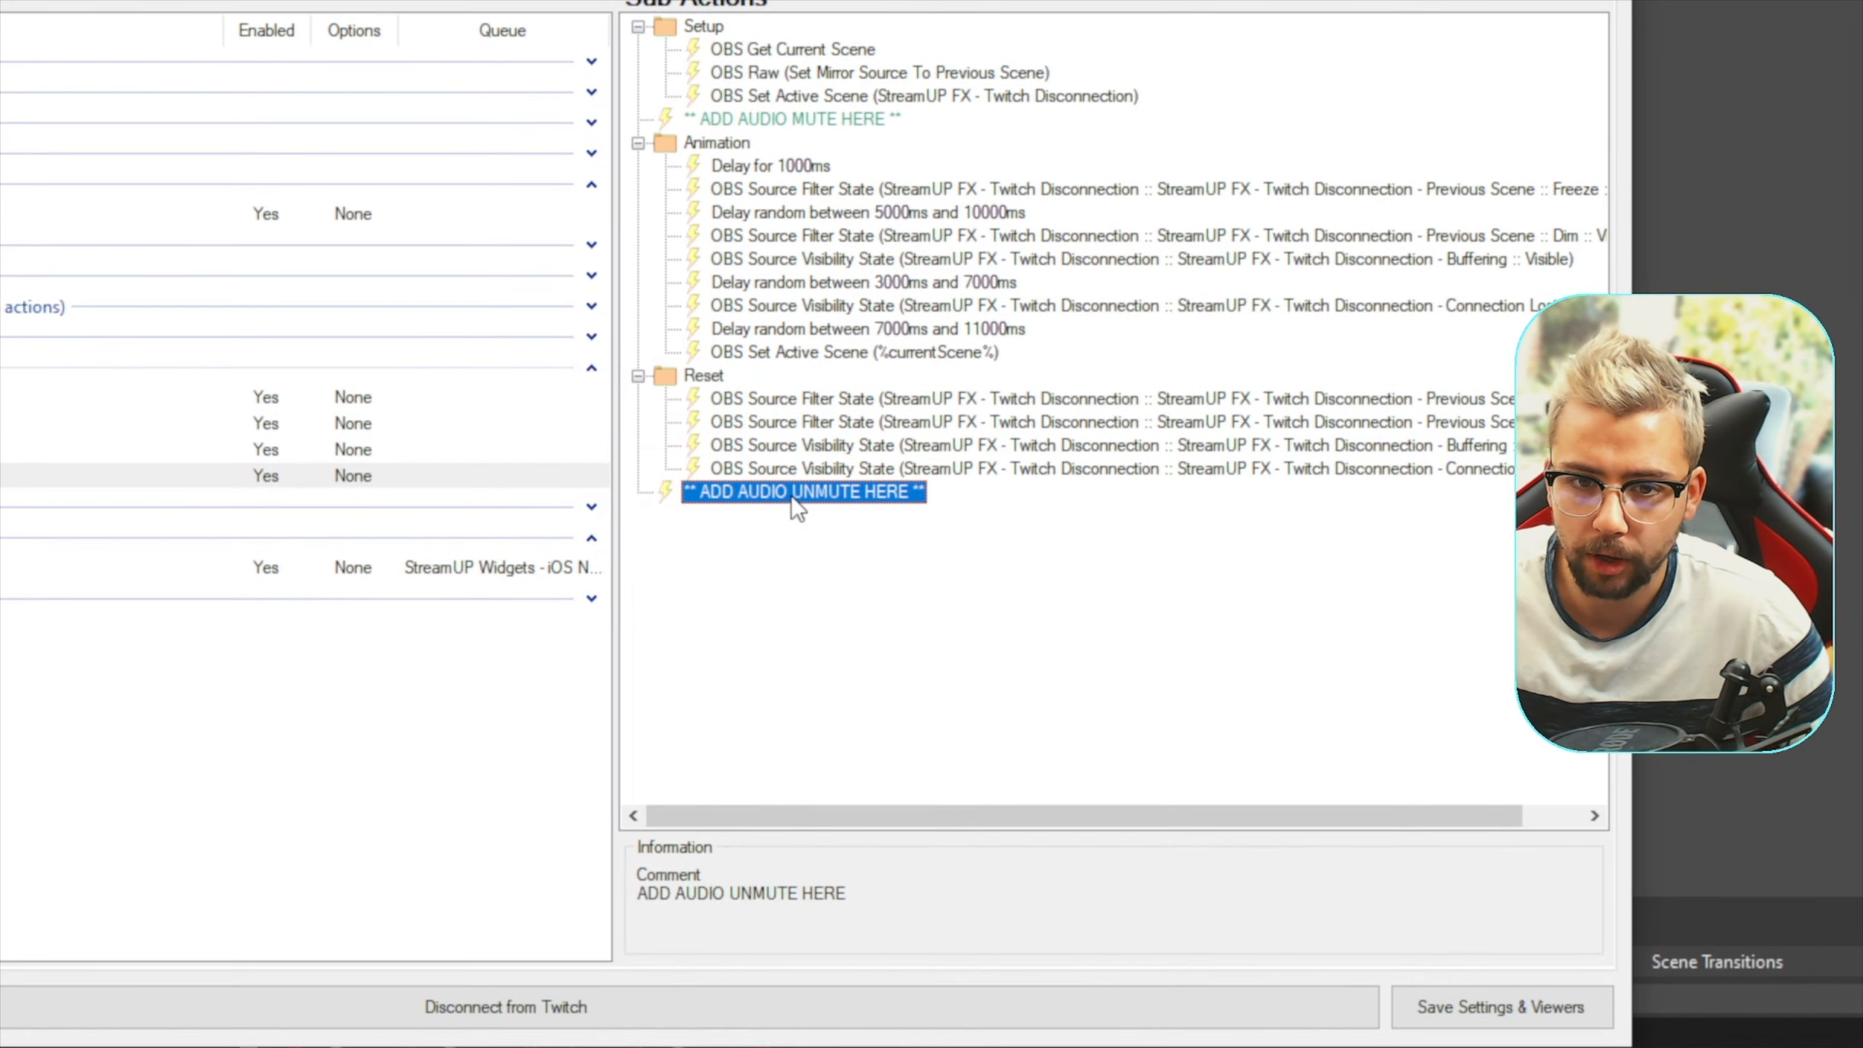
pyautogui.hotkey('ctrl', 'Up')
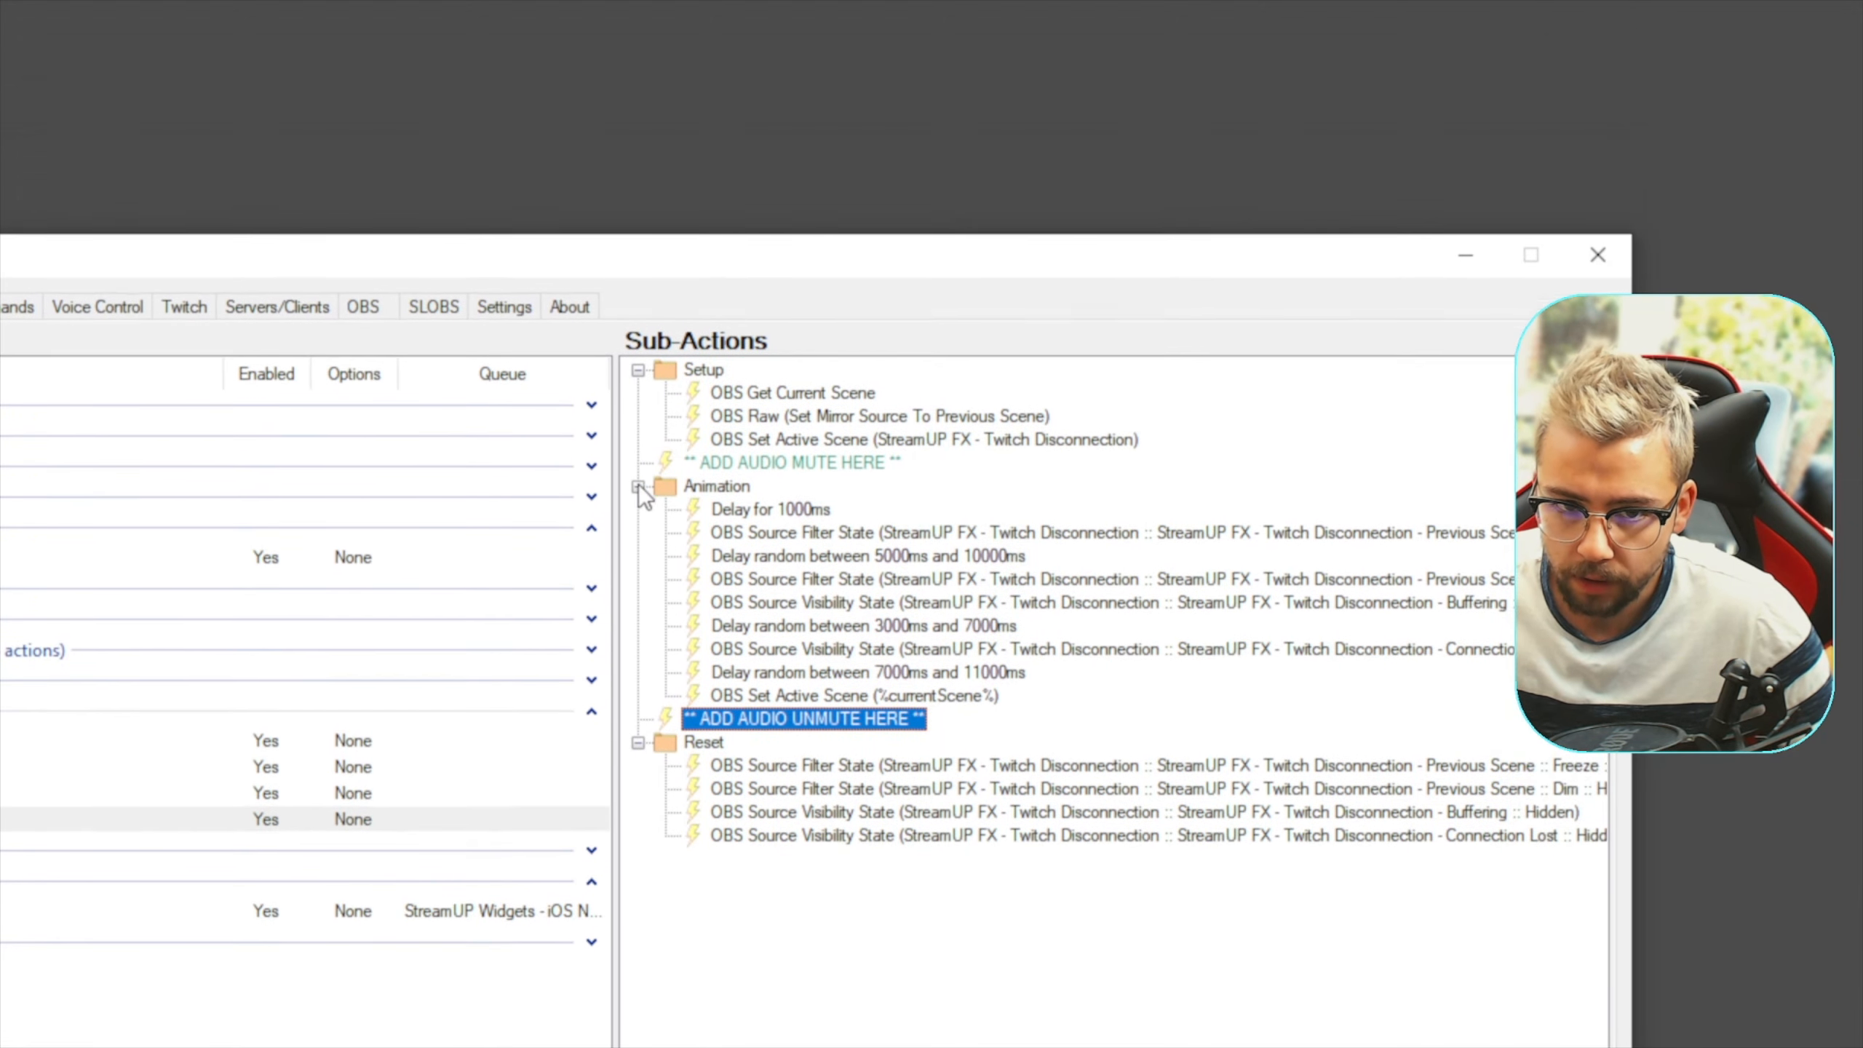
# Collapse the Animation, Setup and Reset groups in the sub-actions list
pyautogui.click(638, 264)
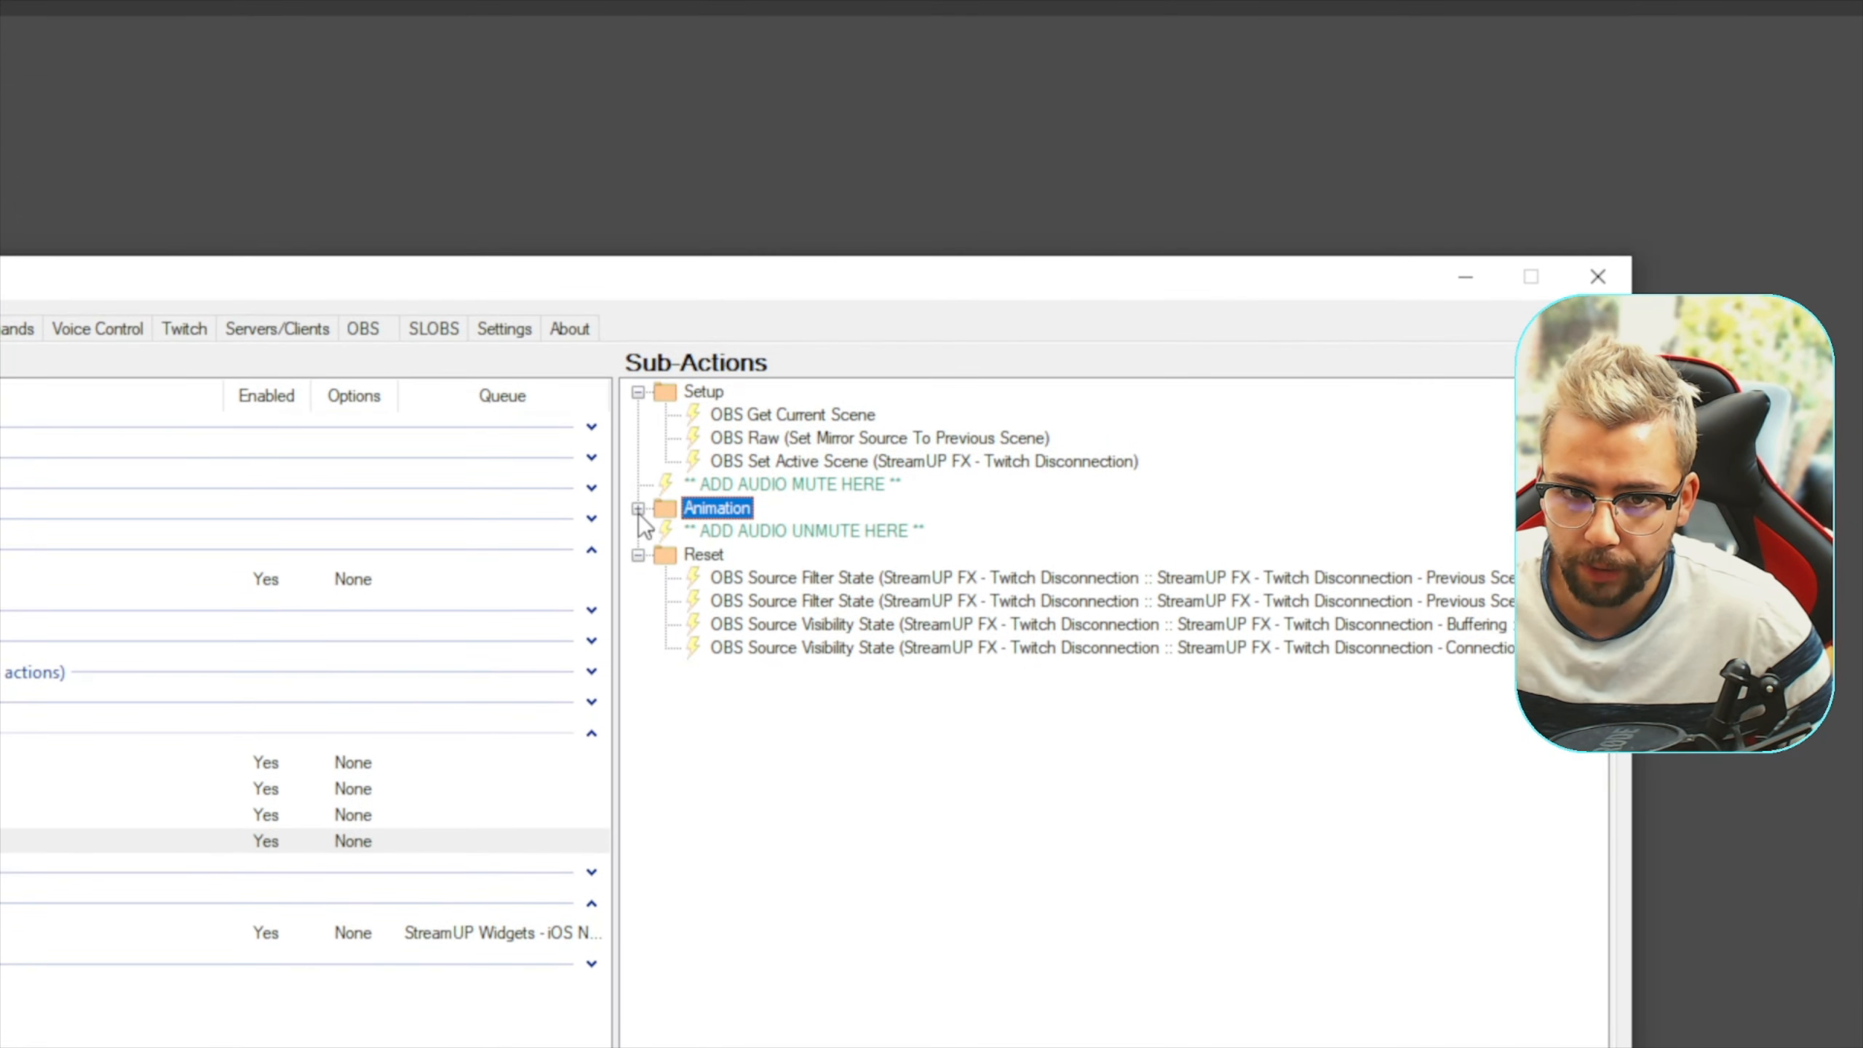
pyautogui.click(638, 391)
pyautogui.click(637, 486)
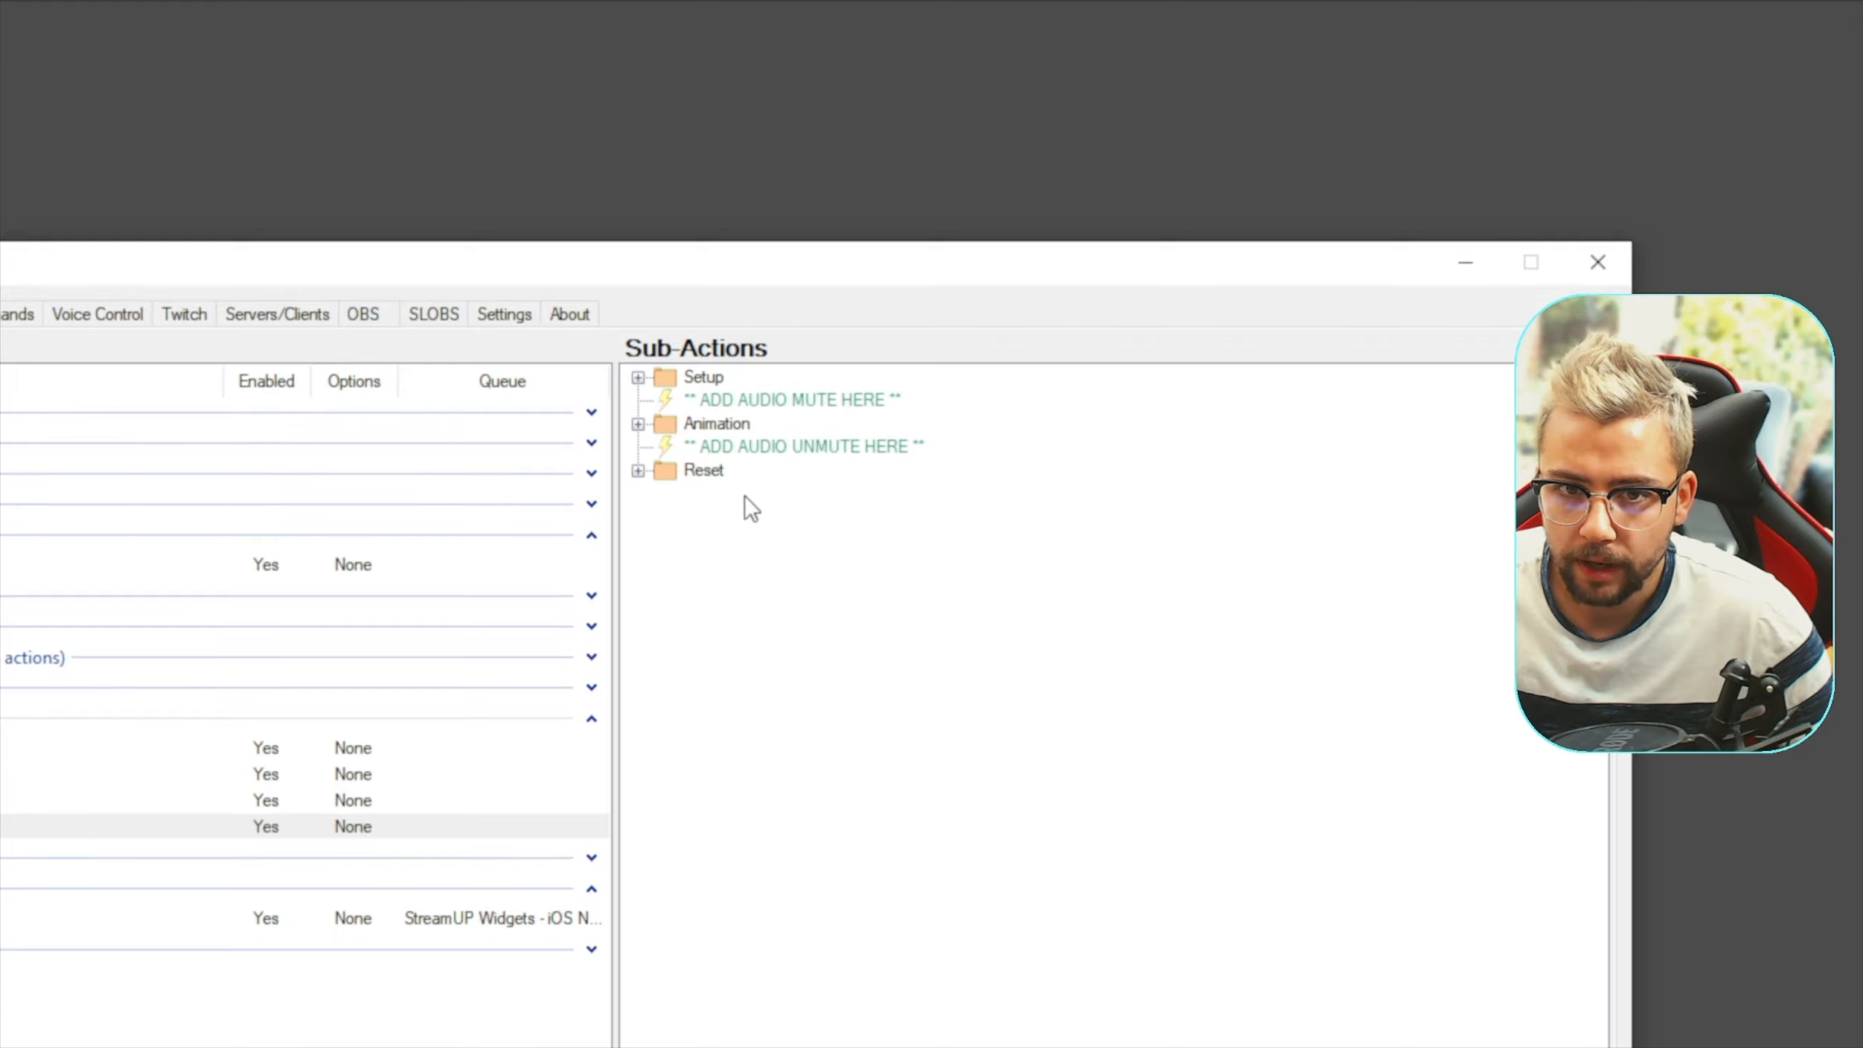